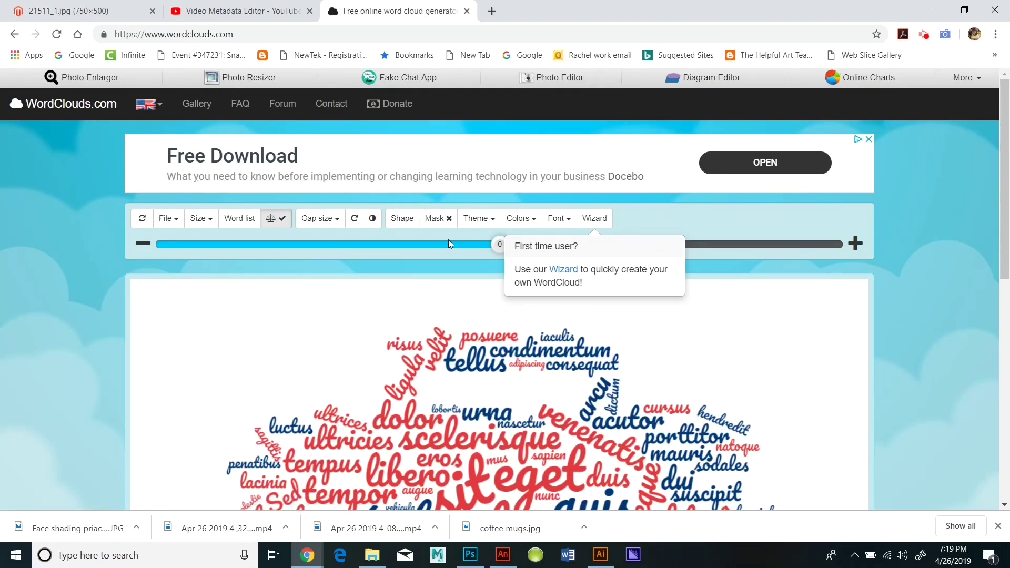
Step: Open WordClouds.com's 'Type or paste text' box through the Wizard, then open a new Chrome window
{"action": "left_click", "coordinate": [562, 271]}
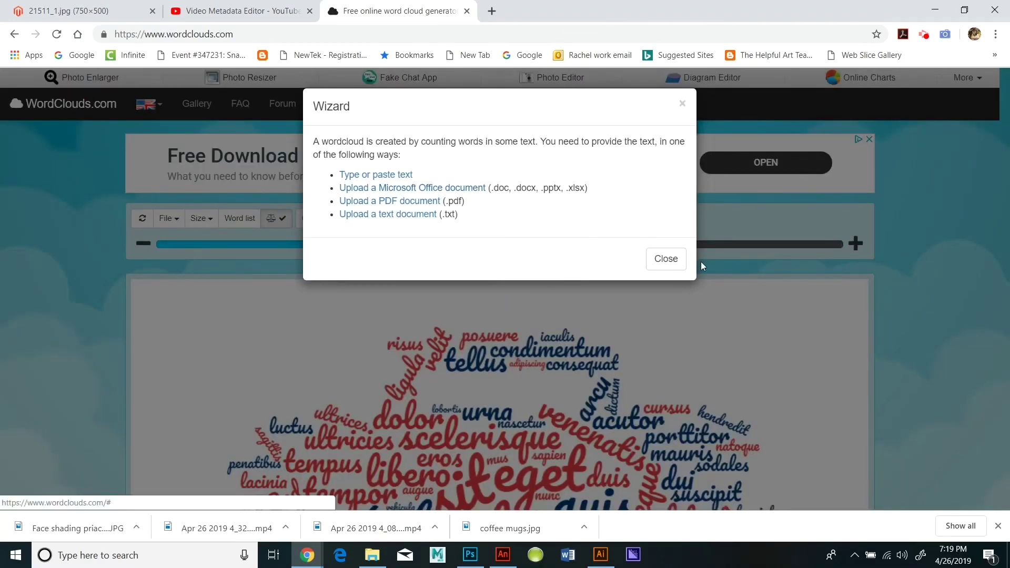
{"action": "left_click", "coordinate": [408, 173]}
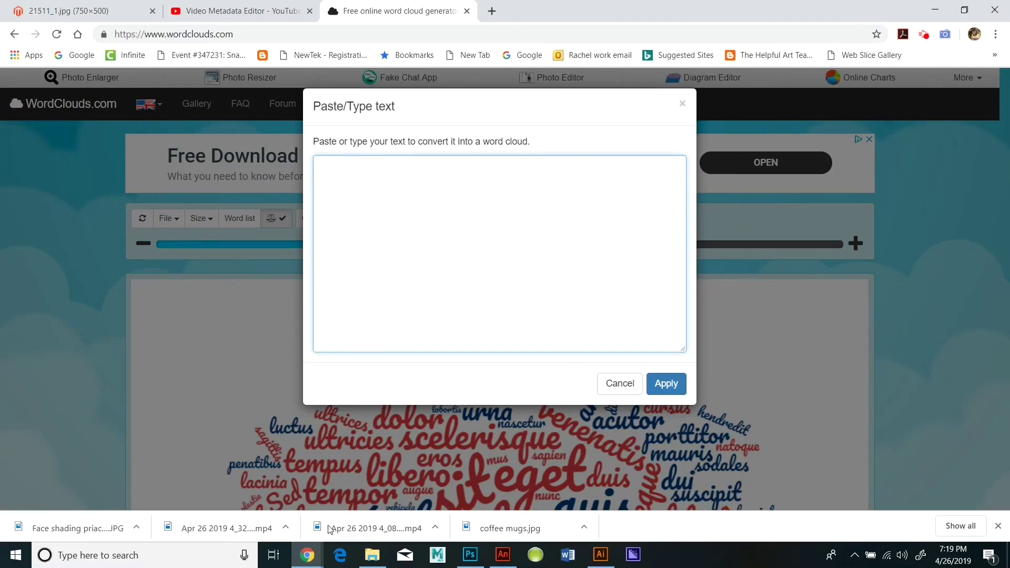
{"action": "right_click", "coordinate": [307, 555]}
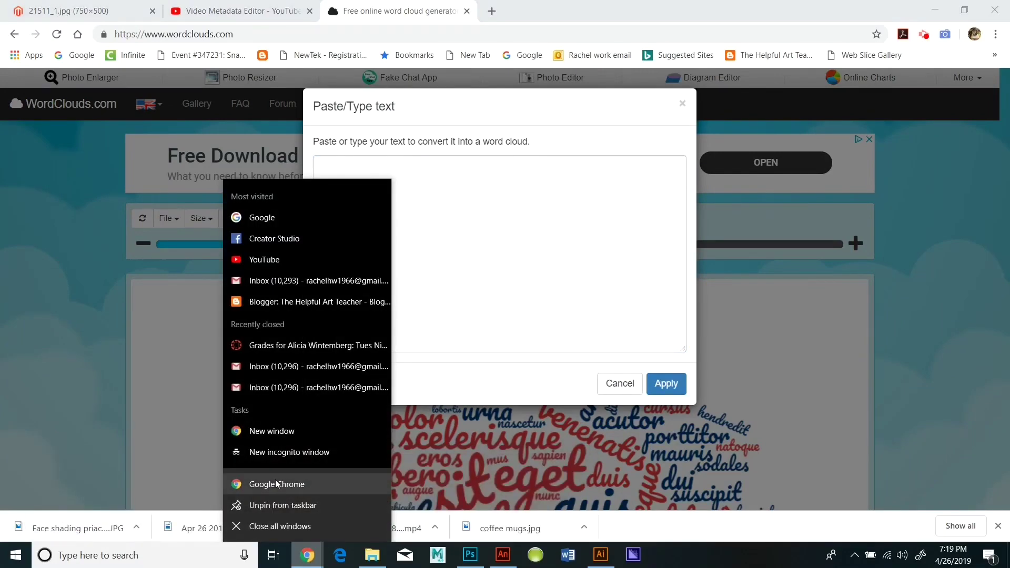
{"action": "left_click", "coordinate": [274, 429]}
Step: Search Google for 'poem about pandora' and scroll through the results
{"action": "left_click", "coordinate": [473, 263]}
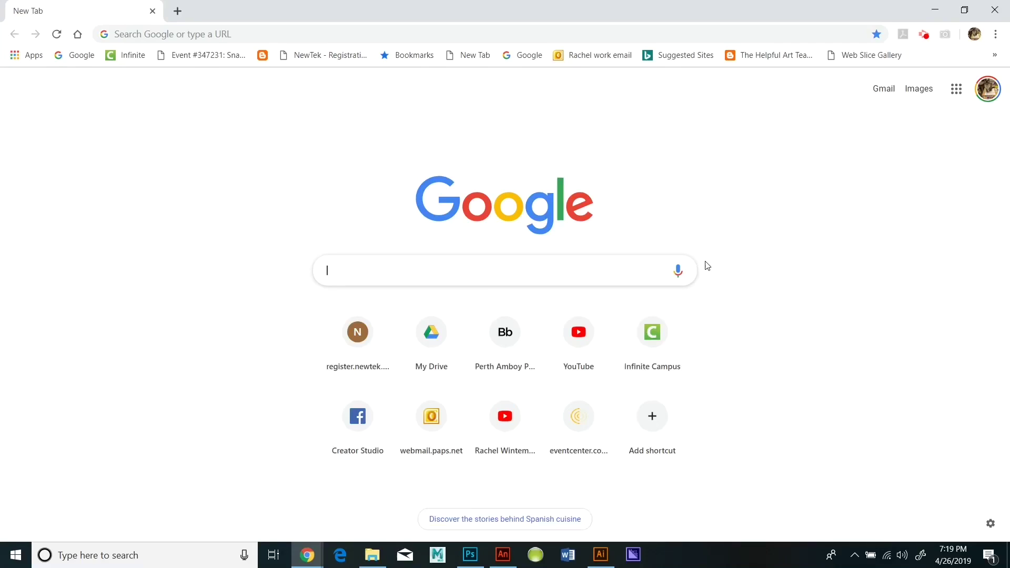
{"action": "type", "text": "poem about"}
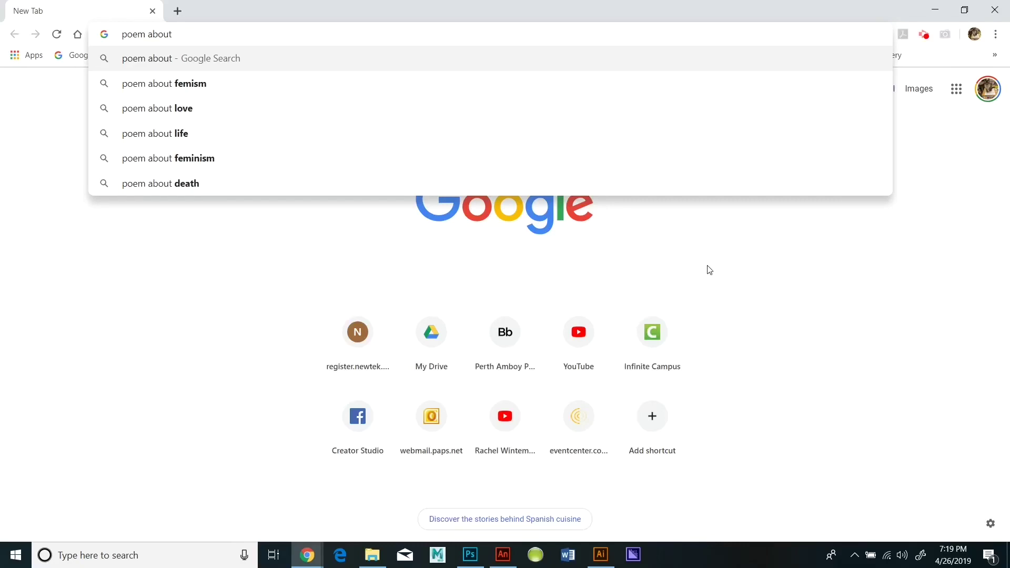
{"action": "type", "text": " pandora"}
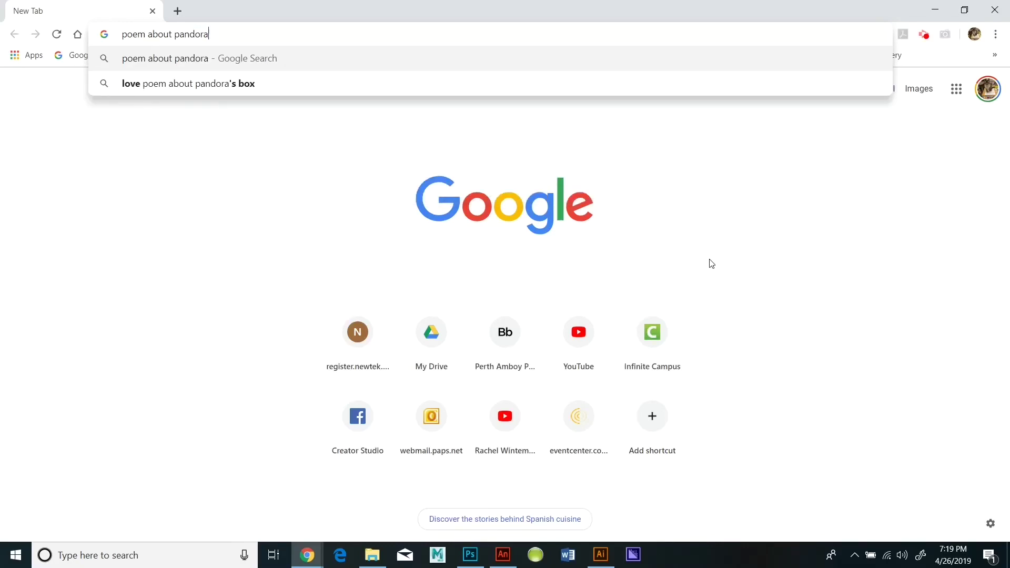
{"action": "key", "text": "Return"}
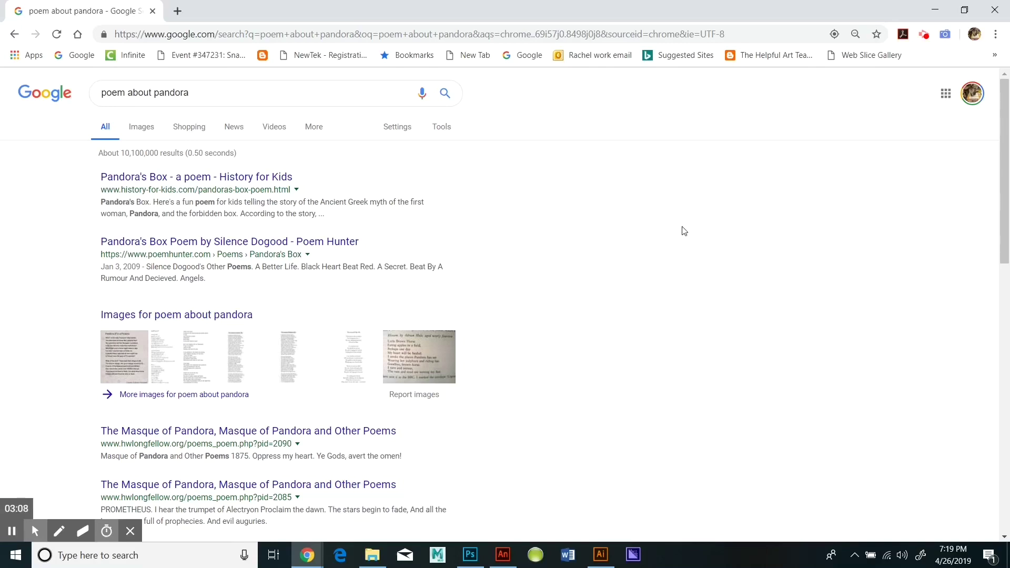
{"action": "scroll", "coordinate": [673, 248], "scroll_direction": "down", "scroll_amount": 1}
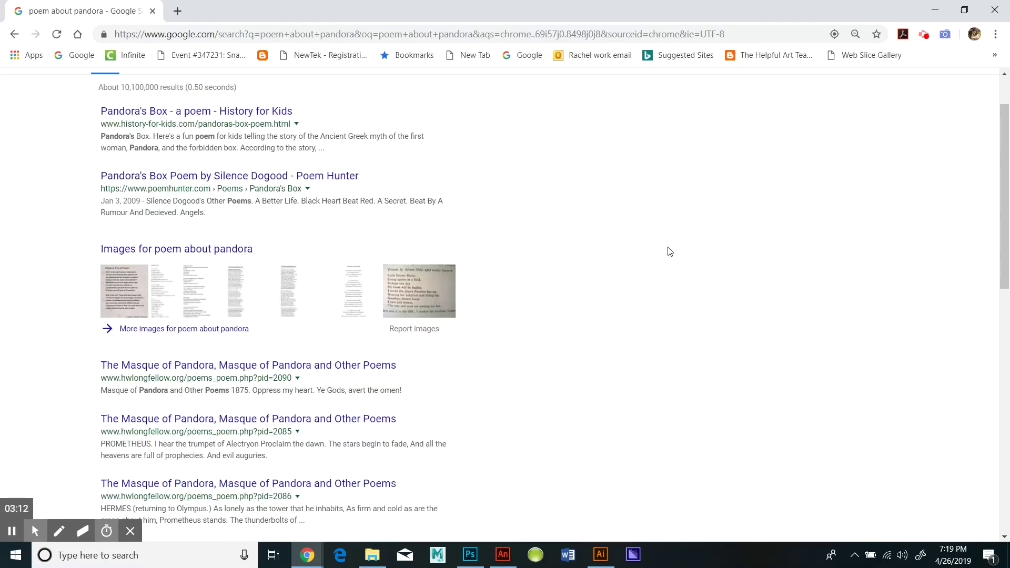
{"action": "scroll", "coordinate": [657, 242], "scroll_direction": "down", "scroll_amount": 2}
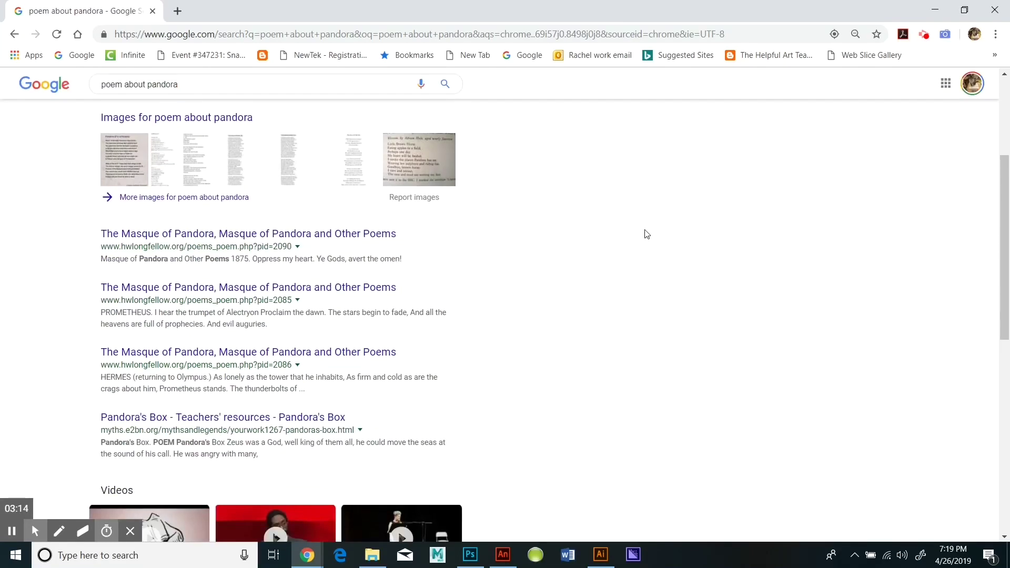
Step: Open the hwlongfellow.org Masque of Pandora page and copy the poem from title to end
{"action": "left_click", "coordinate": [259, 235]}
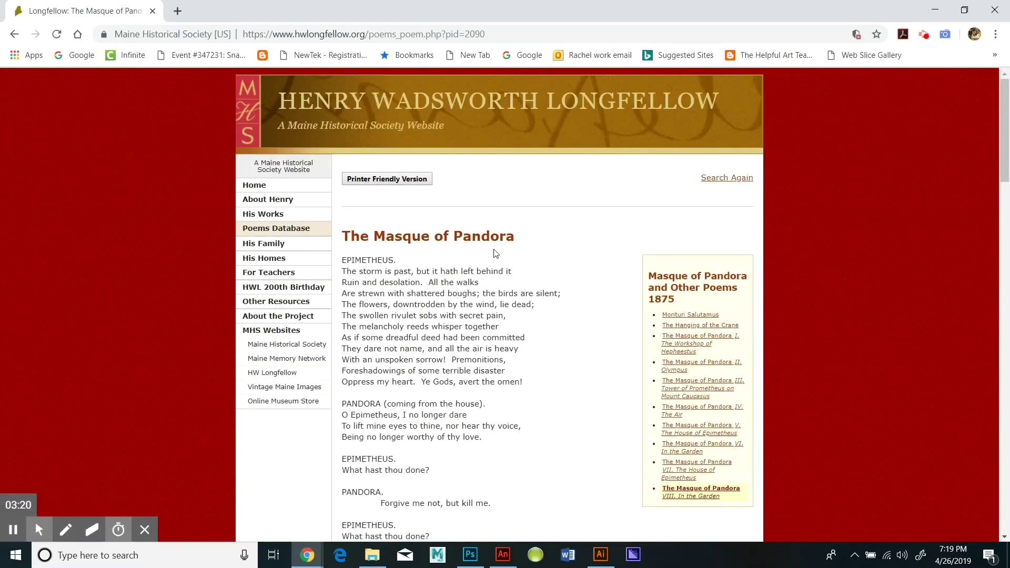
{"action": "scroll", "coordinate": [542, 373], "scroll_direction": "down", "scroll_amount": 15}
{"action": "scroll", "coordinate": [546, 375], "scroll_direction": "down", "scroll_amount": 5}
{"action": "scroll", "coordinate": [546, 354], "scroll_direction": "up", "scroll_amount": 1}
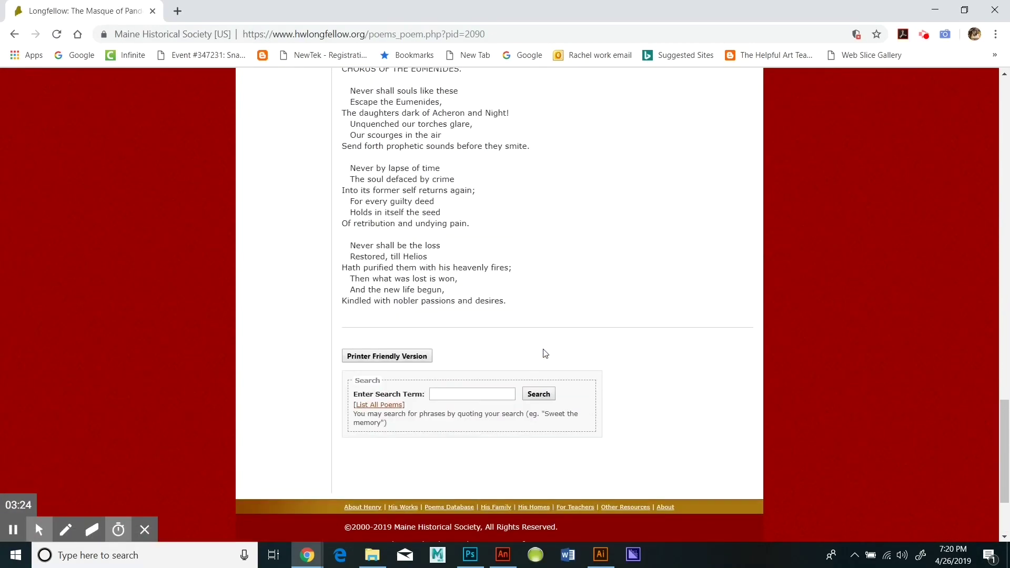
{"action": "left_click_drag", "start_coordinate": [511, 295], "coordinate": [347, 192]}
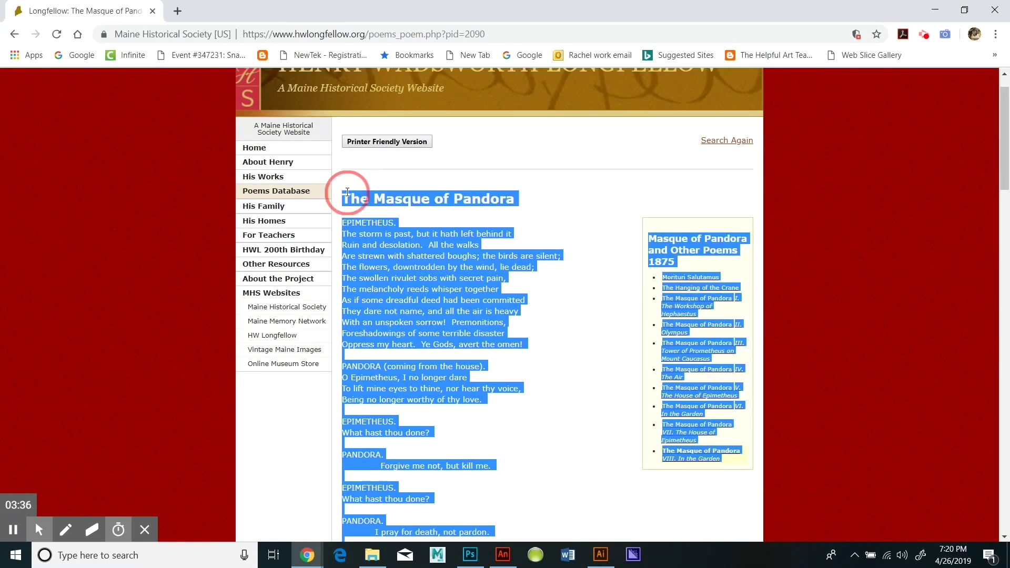
{"action": "scroll", "coordinate": [465, 167], "scroll_direction": "up", "scroll_amount": 1}
{"action": "right_click", "coordinate": [442, 279]}
{"action": "left_click", "coordinate": [470, 291]}
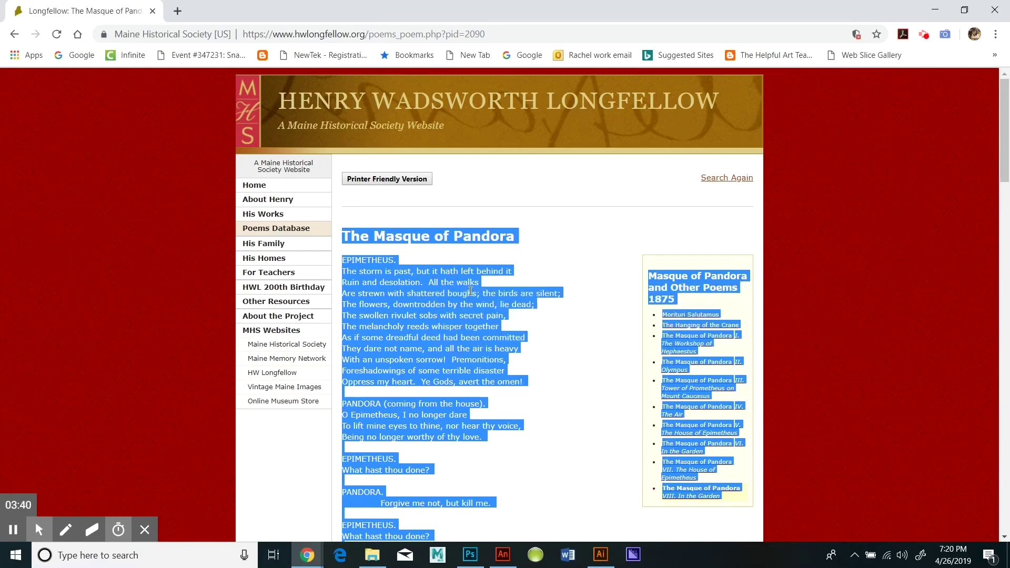
Step: Paste the Masque of Pandora poem into WordClouds.com and generate the word cloud
{"action": "mouse_move", "coordinate": [308, 556]}
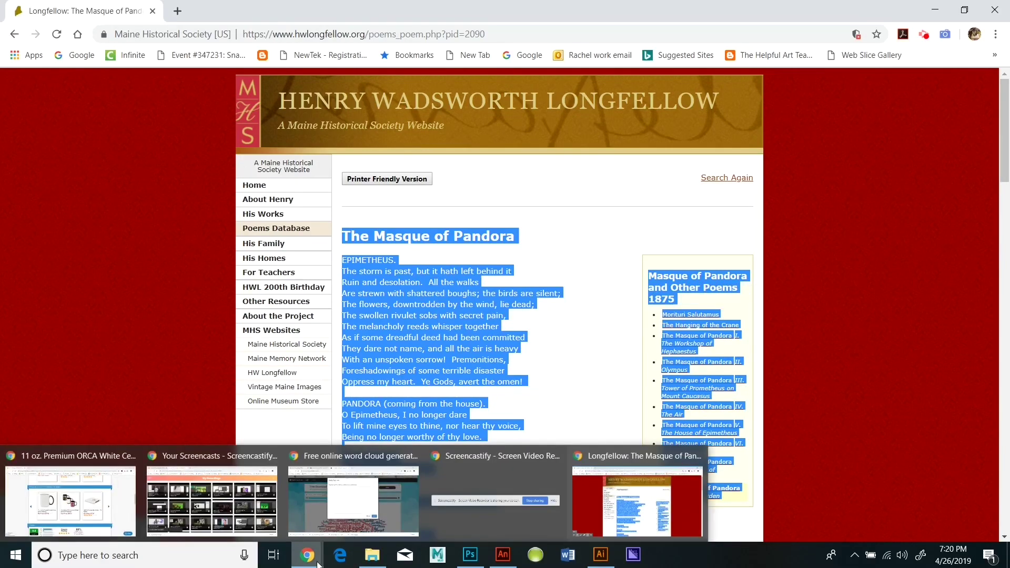
{"action": "left_click", "coordinate": [340, 472]}
{"action": "right_click", "coordinate": [373, 182]}
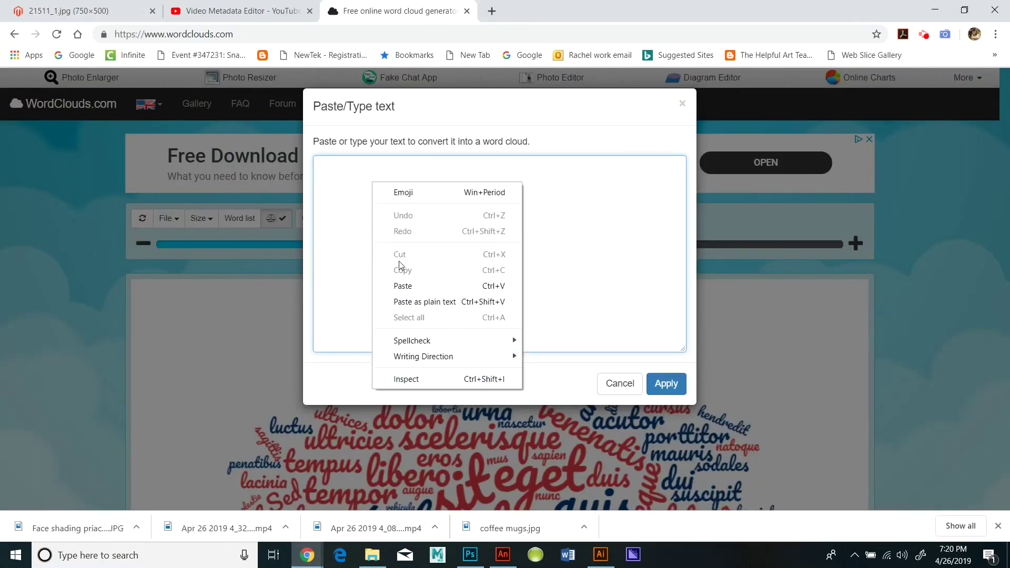
{"action": "left_click", "coordinate": [414, 287]}
{"action": "left_click", "coordinate": [666, 386]}
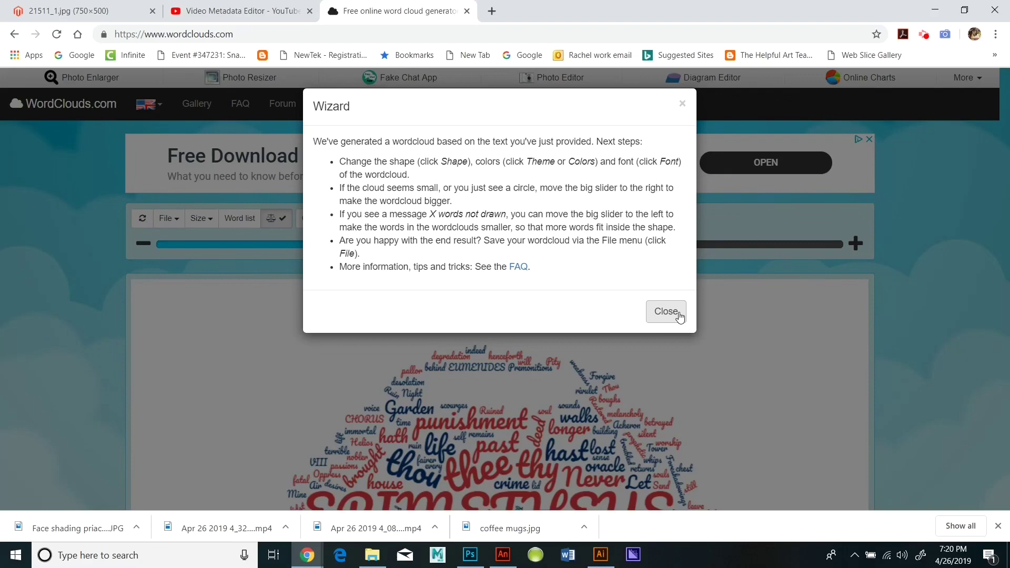
{"action": "left_click", "coordinate": [666, 311]}
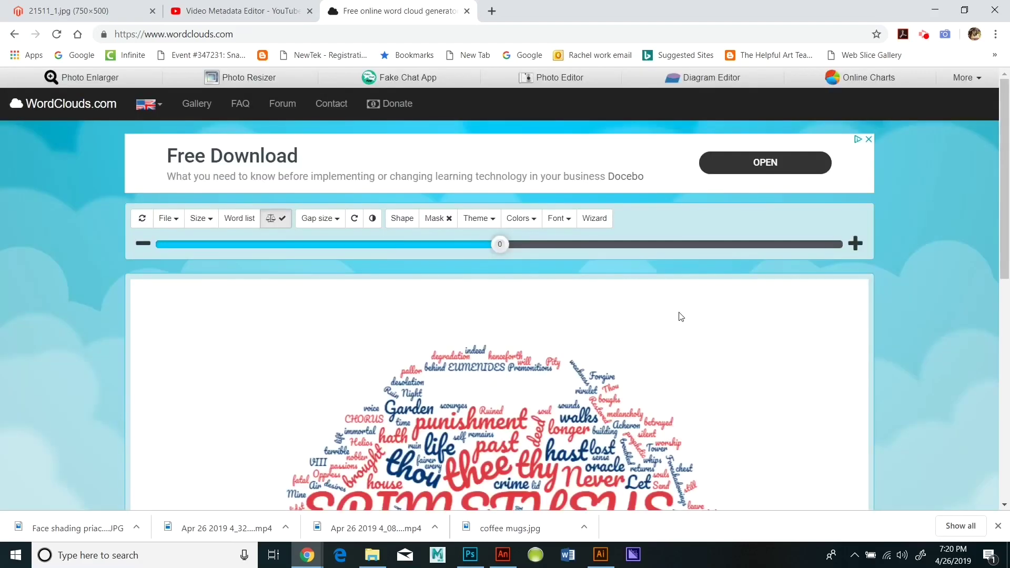
Step: Remove the red cloud colour and set the first colour to black
{"action": "left_click", "coordinate": [532, 226]}
{"action": "left_click", "coordinate": [540, 428]}
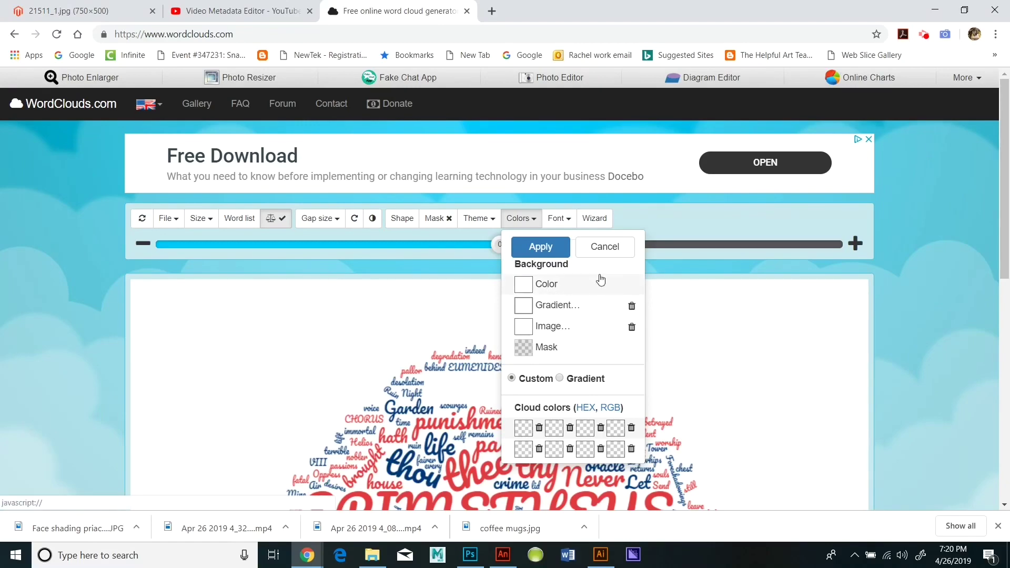
{"action": "scroll", "coordinate": [590, 321], "scroll_direction": "down", "scroll_amount": 1}
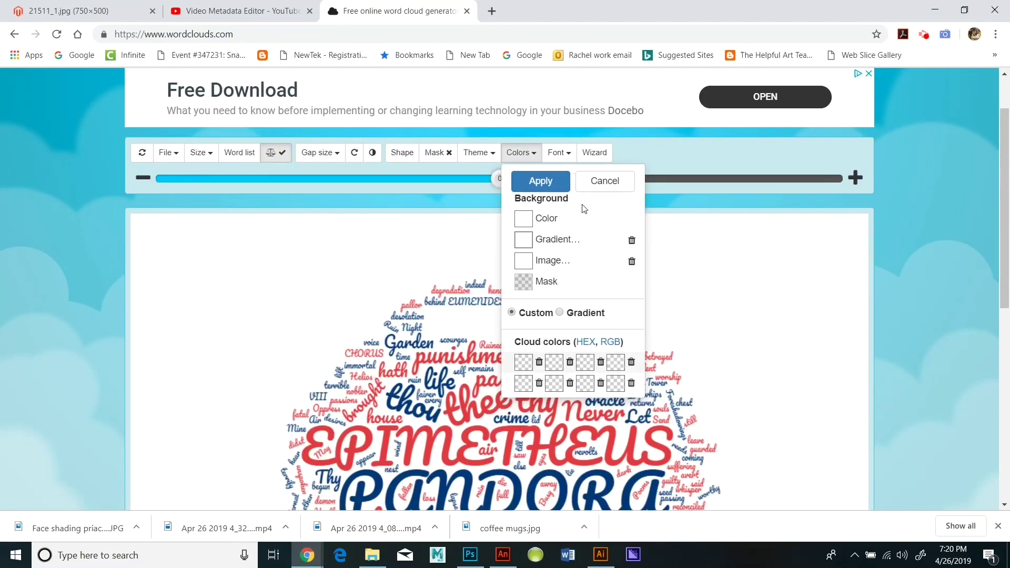
{"action": "left_click", "coordinate": [523, 364]}
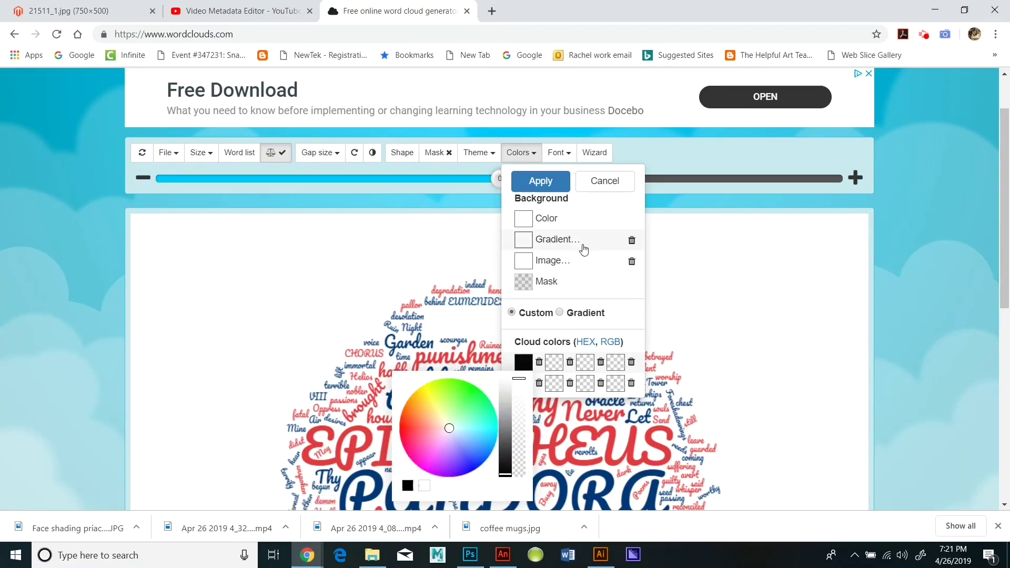
{"action": "left_click", "coordinate": [537, 191]}
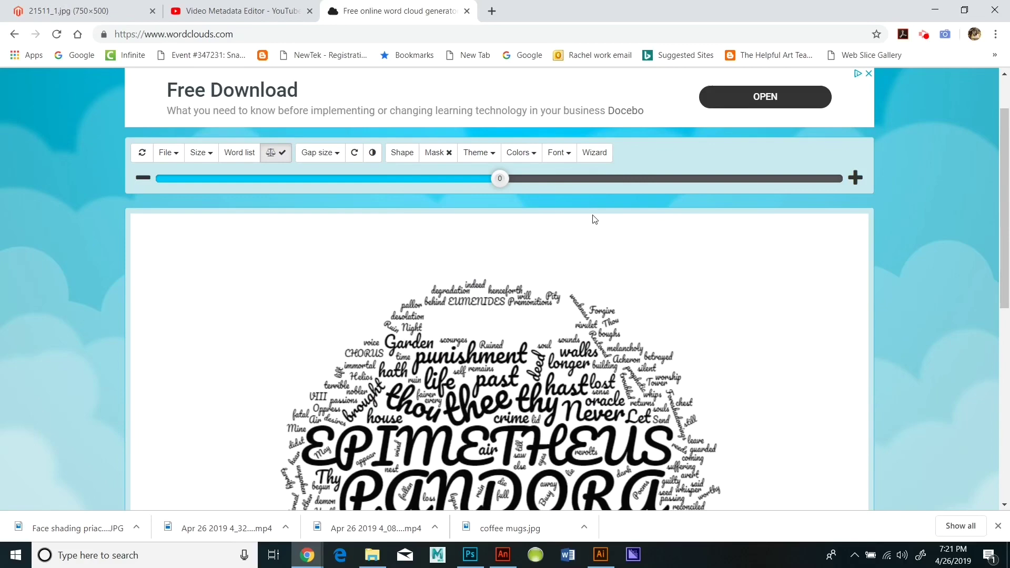
Step: Make the cloud square and set its image size to 3000x3000 (1:1)
{"action": "left_click", "coordinate": [412, 158]}
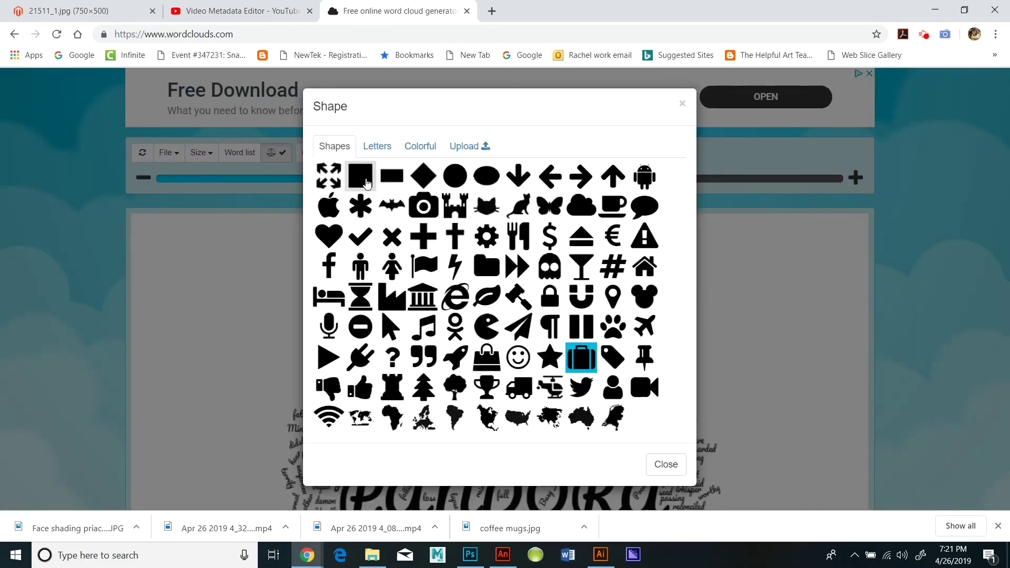
{"action": "left_click", "coordinate": [365, 178]}
{"action": "left_click", "coordinate": [407, 154]}
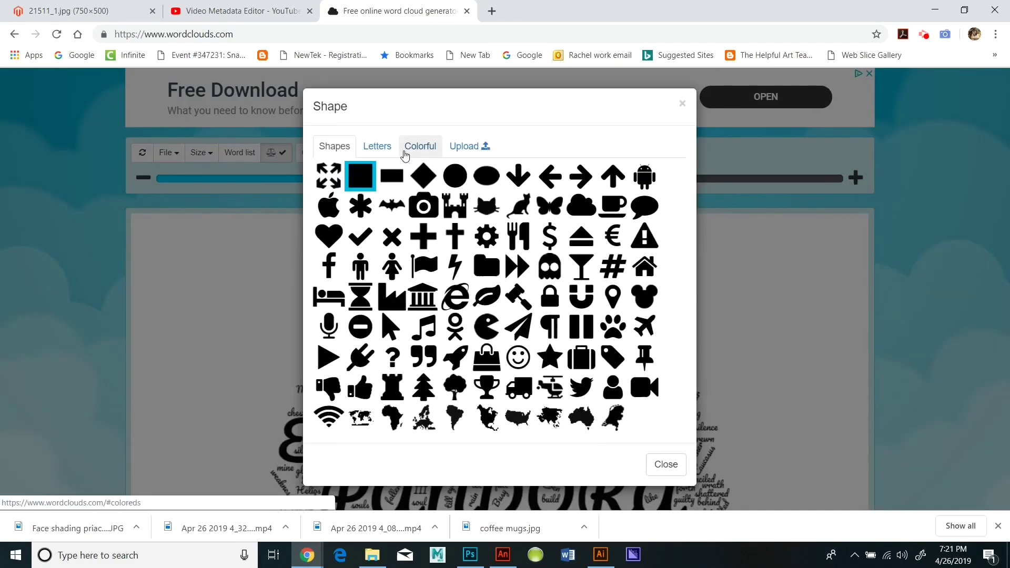
{"action": "left_click", "coordinate": [367, 175]}
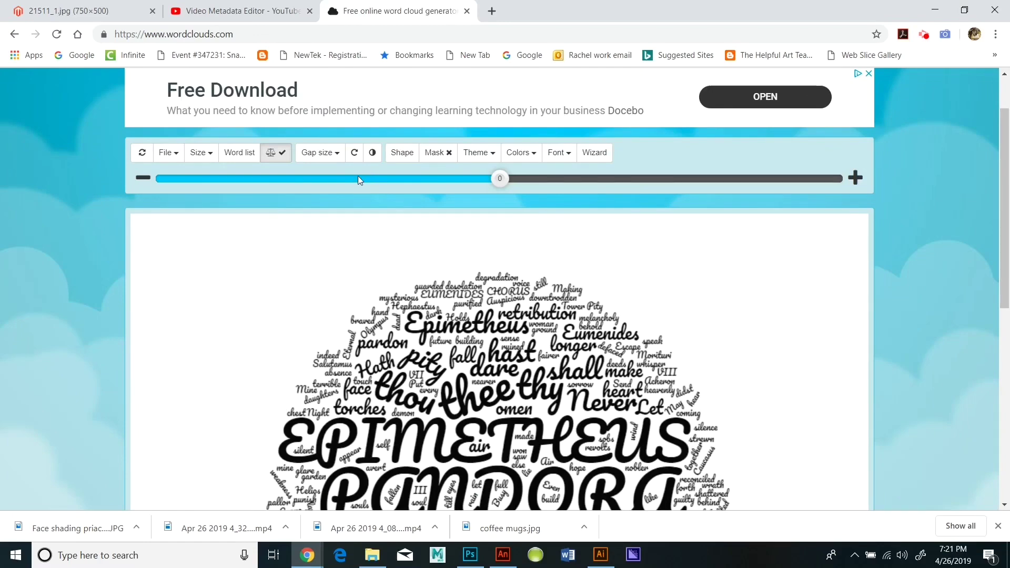
{"action": "scroll", "coordinate": [464, 226], "scroll_direction": "down", "scroll_amount": 3}
{"action": "scroll", "coordinate": [463, 235], "scroll_direction": "down", "scroll_amount": 2}
{"action": "scroll", "coordinate": [452, 211], "scroll_direction": "up", "scroll_amount": 5}
{"action": "left_click", "coordinate": [206, 153]}
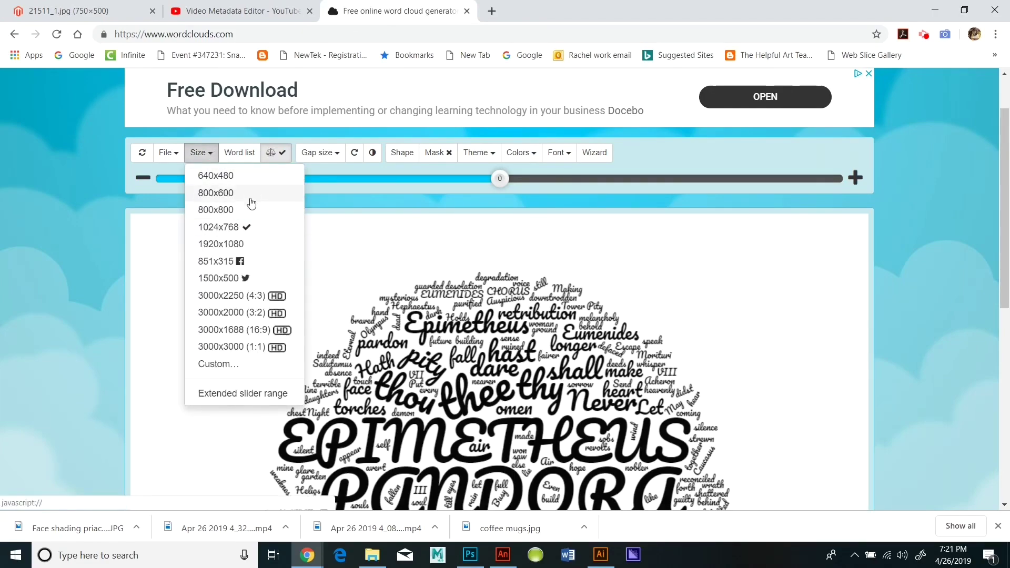
{"action": "left_click", "coordinate": [263, 347]}
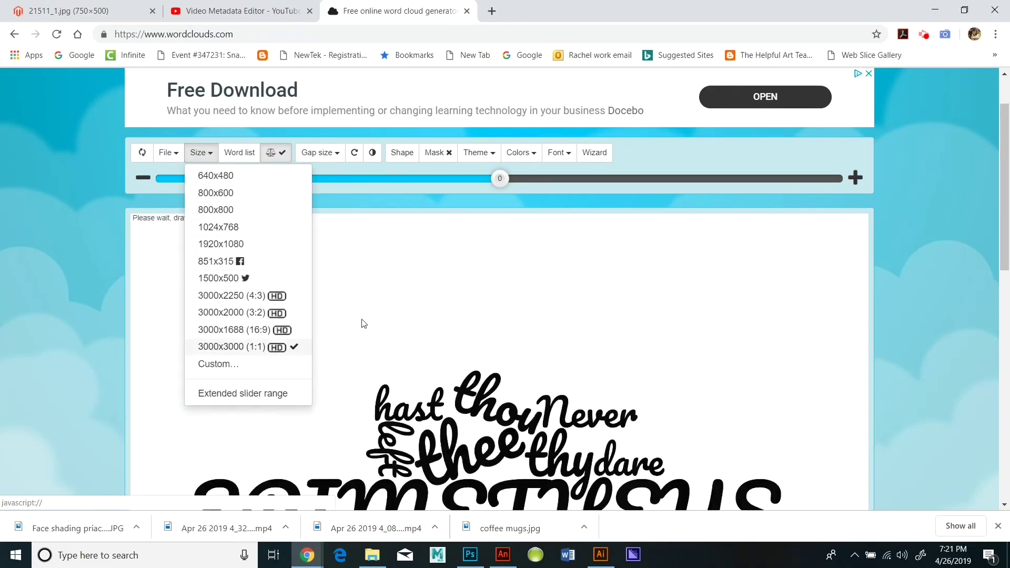
{"action": "scroll", "coordinate": [579, 316], "scroll_direction": "down", "scroll_amount": 5}
{"action": "scroll", "coordinate": [606, 321], "scroll_direction": "up", "scroll_amount": 6}
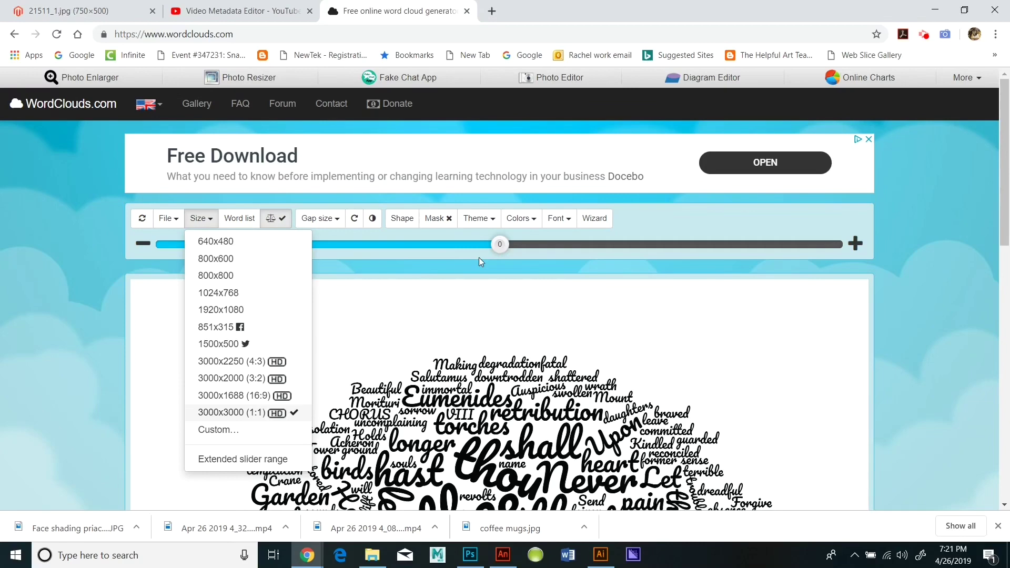
Step: Try the Chela One font, then switch the cloud font to Limelight
{"action": "left_click", "coordinate": [566, 229]}
{"action": "scroll", "coordinate": [568, 295], "scroll_direction": "down", "scroll_amount": 3}
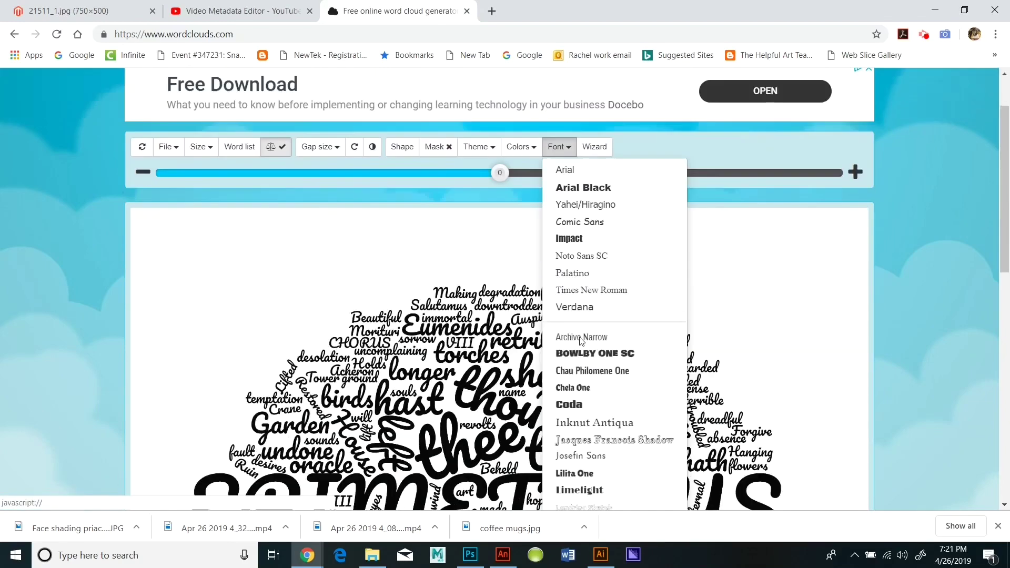
{"action": "left_click", "coordinate": [579, 330]}
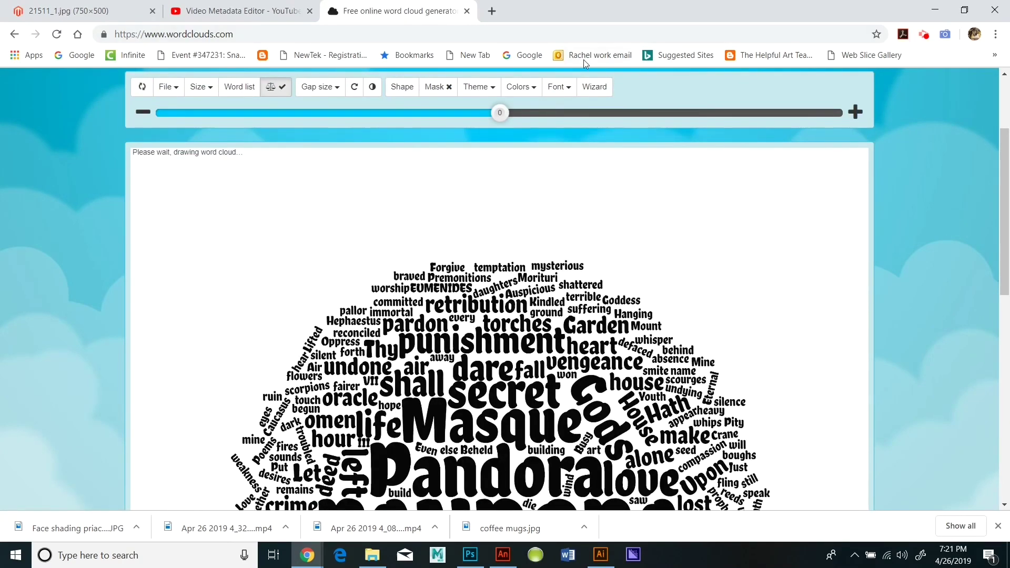
{"action": "left_click", "coordinate": [562, 91]}
{"action": "scroll", "coordinate": [633, 289], "scroll_direction": "down", "scroll_amount": 4}
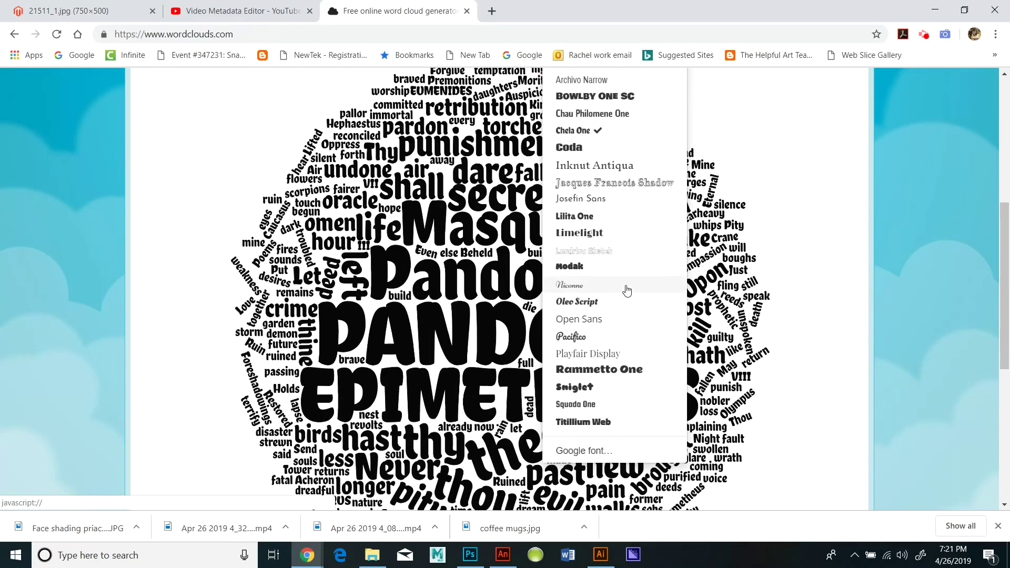
{"action": "left_click", "coordinate": [614, 236]}
Step: Switch the font to Chau Philomene One and give the cloud a circle shape
{"action": "scroll", "coordinate": [610, 236], "scroll_direction": "up", "scroll_amount": 5}
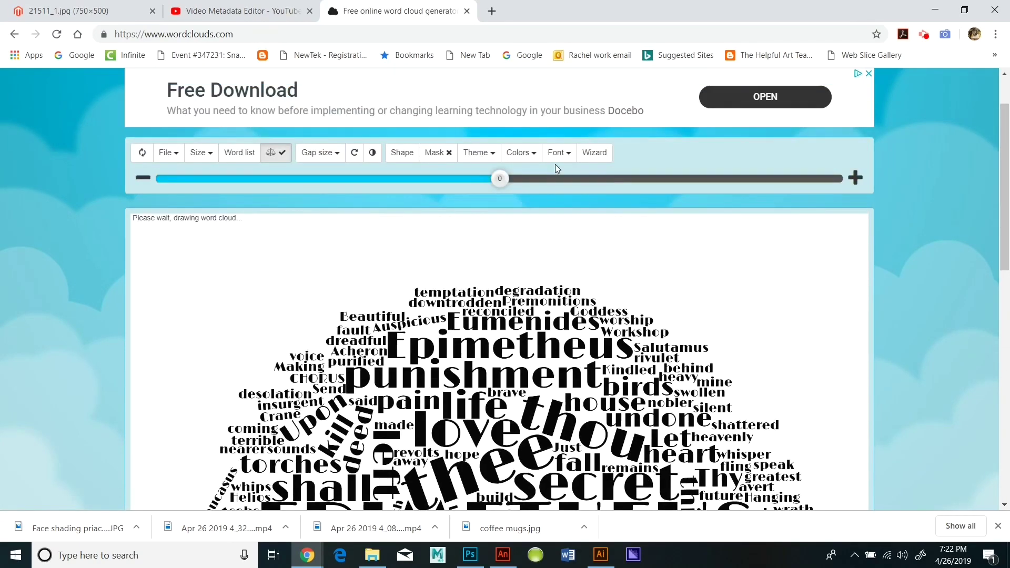
{"action": "left_click", "coordinate": [559, 154]}
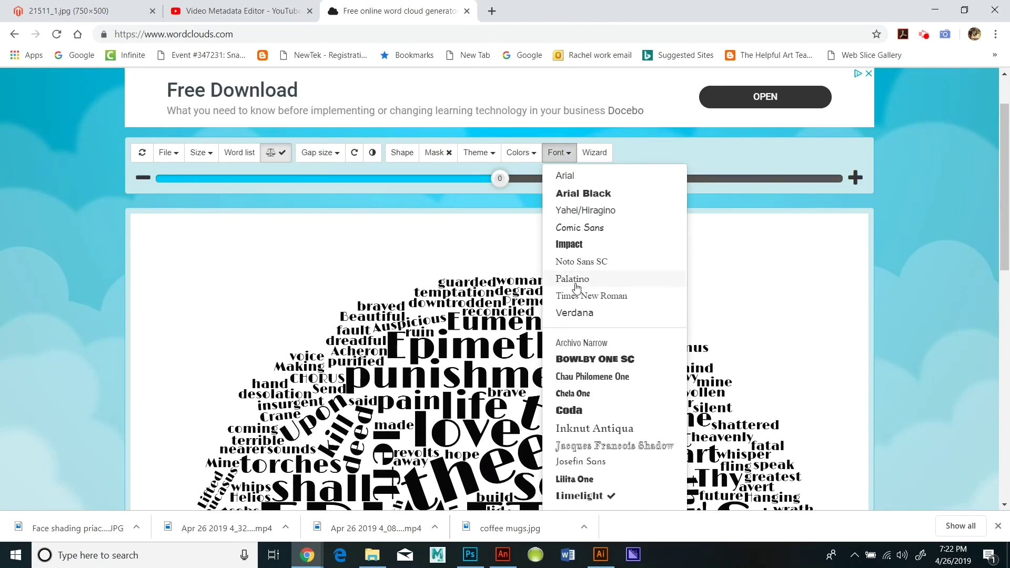
{"action": "left_click", "coordinate": [608, 378]}
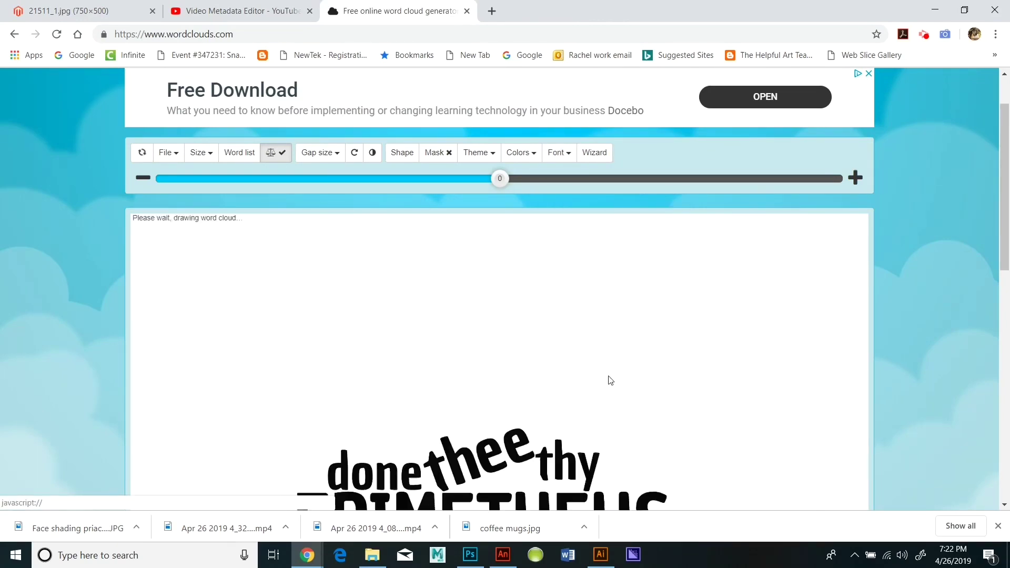
{"action": "scroll", "coordinate": [674, 342], "scroll_direction": "down", "scroll_amount": 6}
{"action": "scroll", "coordinate": [673, 342], "scroll_direction": "up", "scroll_amount": 7}
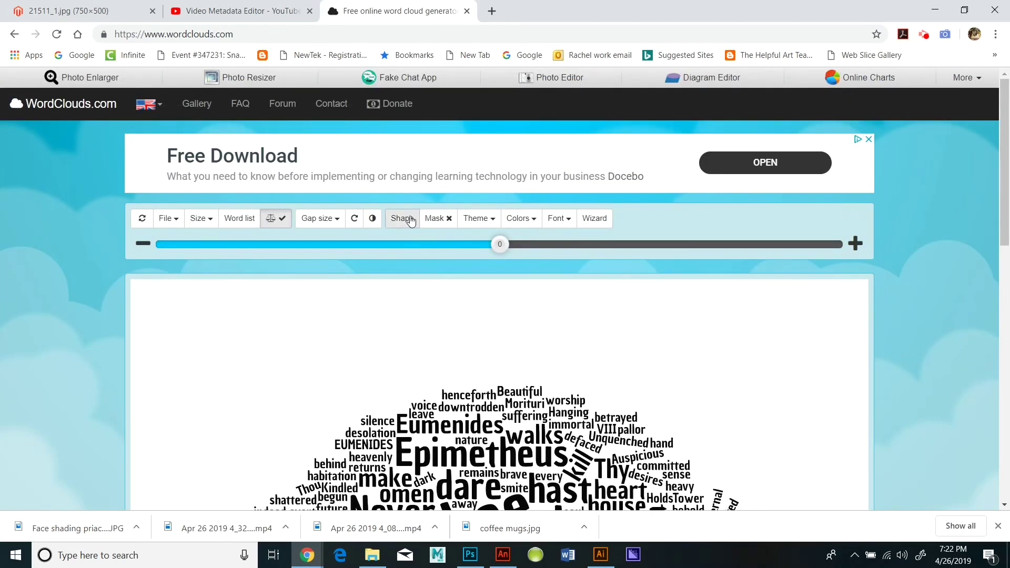
{"action": "left_click", "coordinate": [410, 219]}
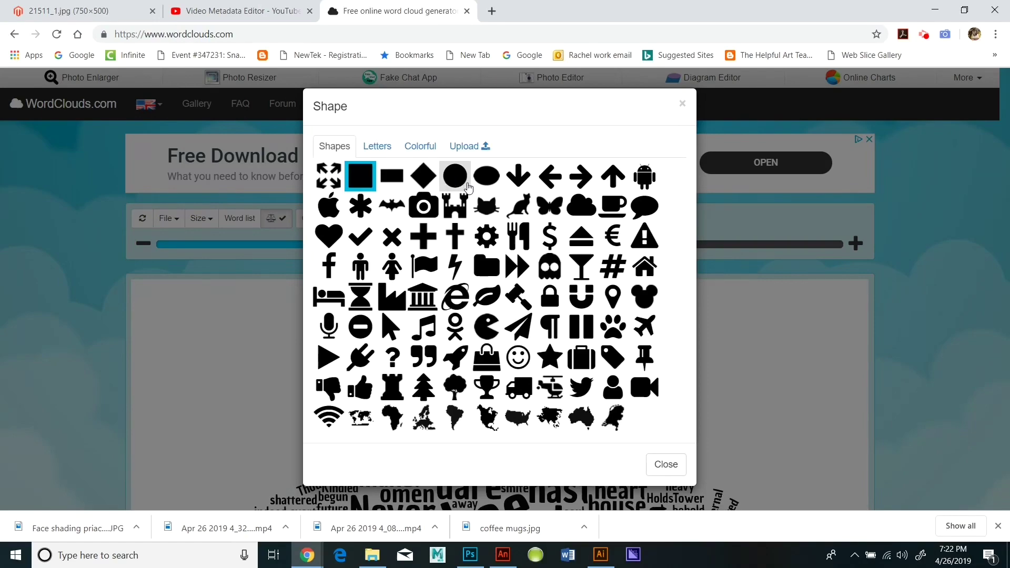
{"action": "left_click", "coordinate": [370, 181]}
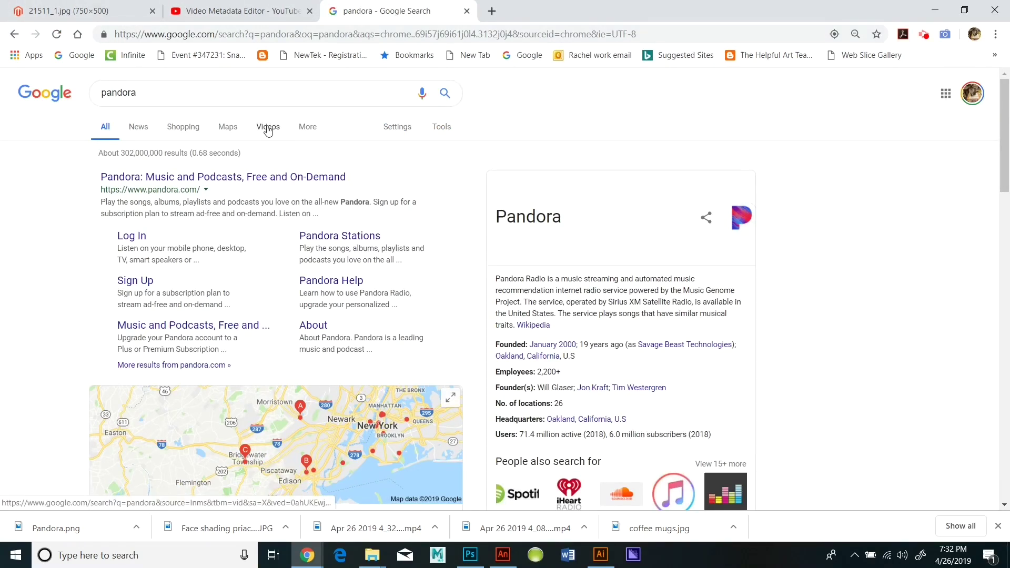
Step: Switch the 'pandora' search to image results
{"action": "scroll", "coordinate": [265, 129], "scroll_direction": "down", "scroll_amount": 10}
{"action": "scroll", "coordinate": [260, 135], "scroll_direction": "up", "scroll_amount": 10}
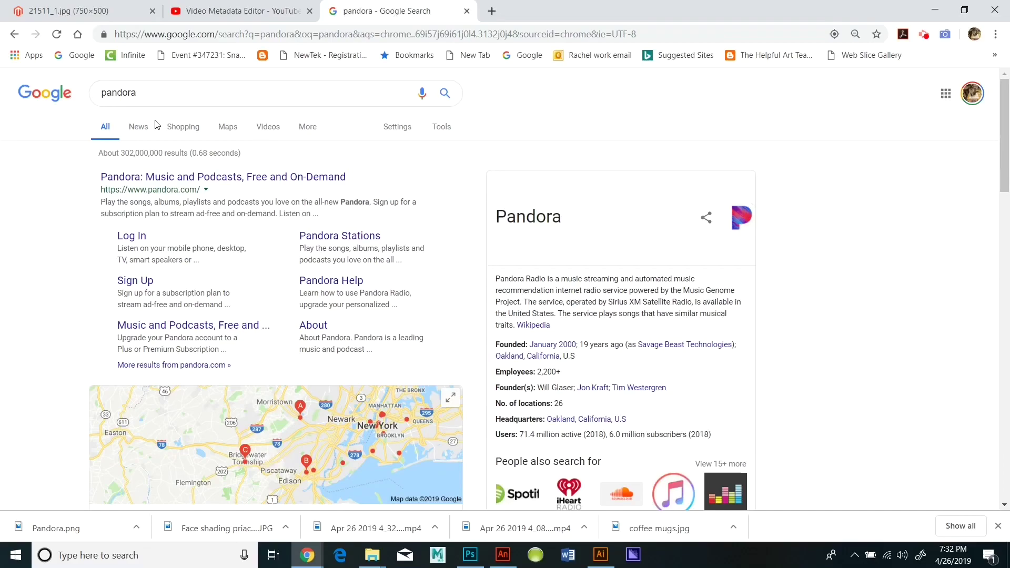
{"action": "left_click", "coordinate": [309, 134]}
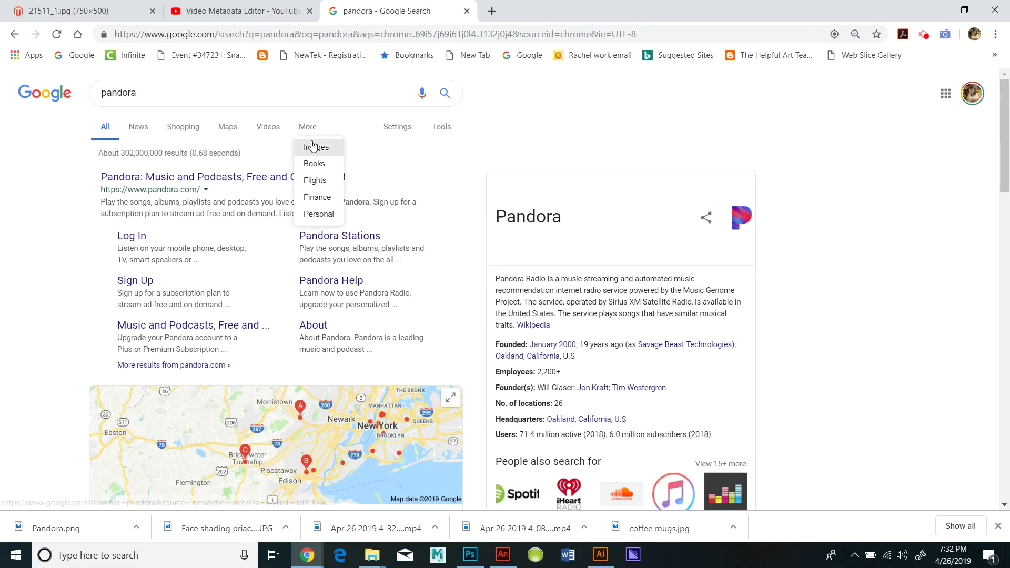
{"action": "left_click", "coordinate": [315, 147]}
{"action": "scroll", "coordinate": [294, 152], "scroll_direction": "down", "scroll_amount": 4}
{"action": "scroll", "coordinate": [295, 152], "scroll_direction": "down", "scroll_amount": 15}
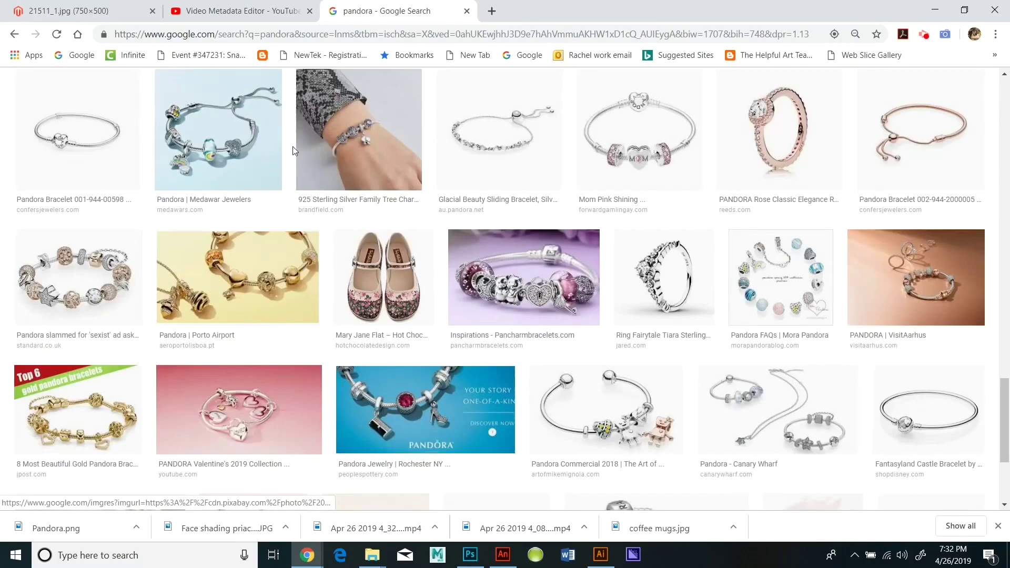
{"action": "scroll", "coordinate": [289, 156], "scroll_direction": "up", "scroll_amount": 20}
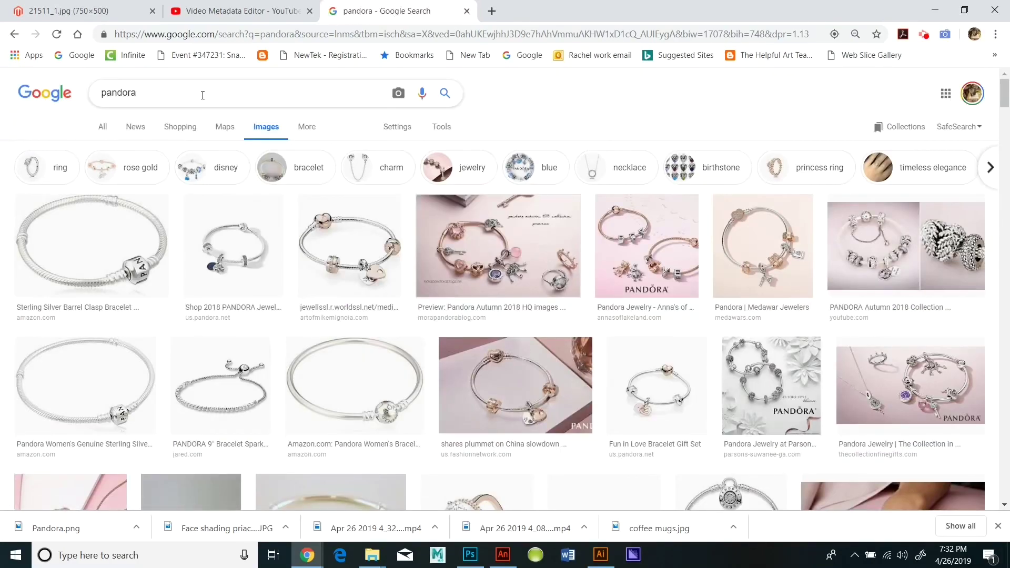
Step: Search images for 'pandora greek mythology' and limit results to Large size
{"action": "left_click", "coordinate": [203, 95]}
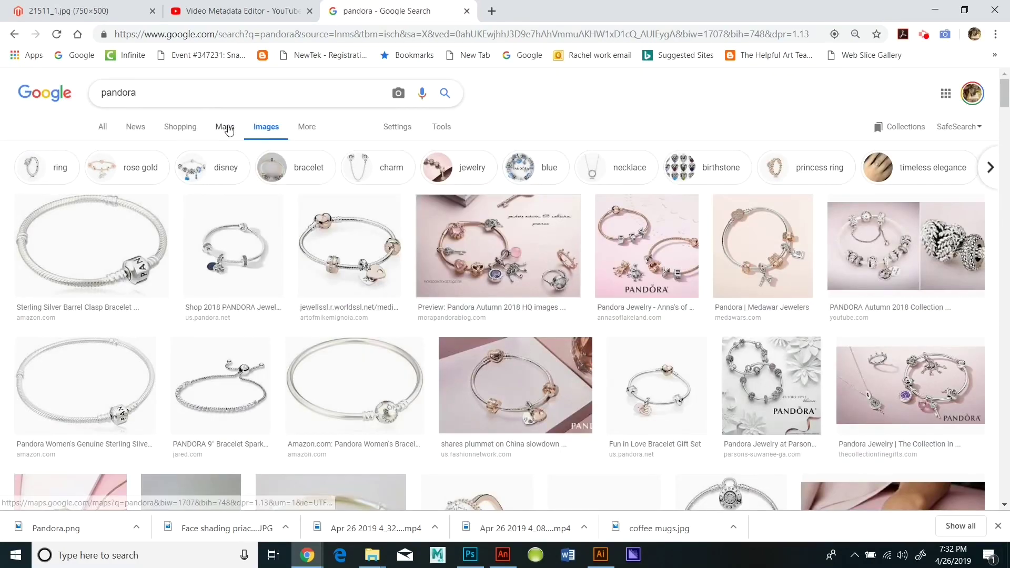
{"action": "type", "text": "greek my"}
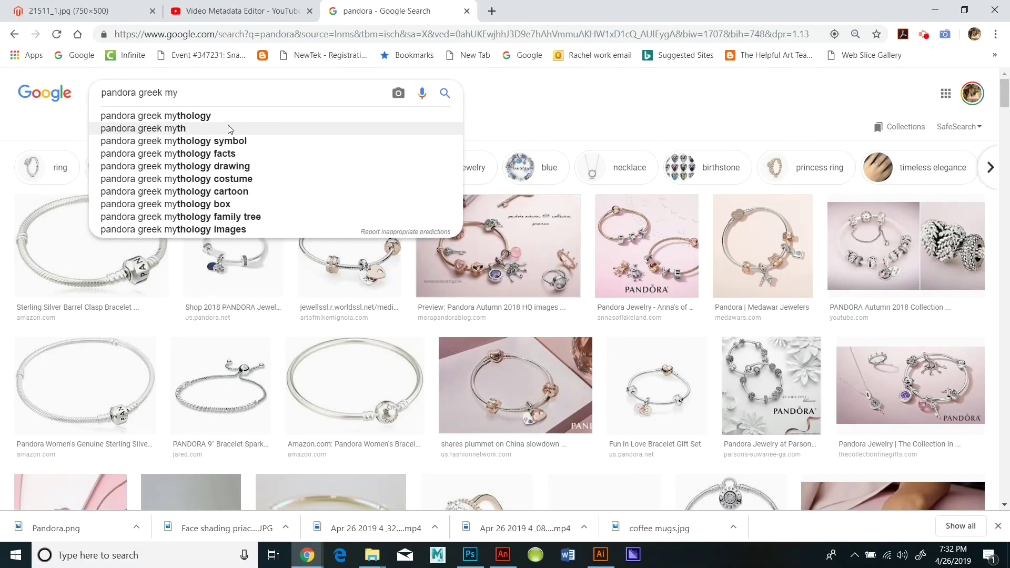
{"action": "left_click", "coordinate": [273, 116]}
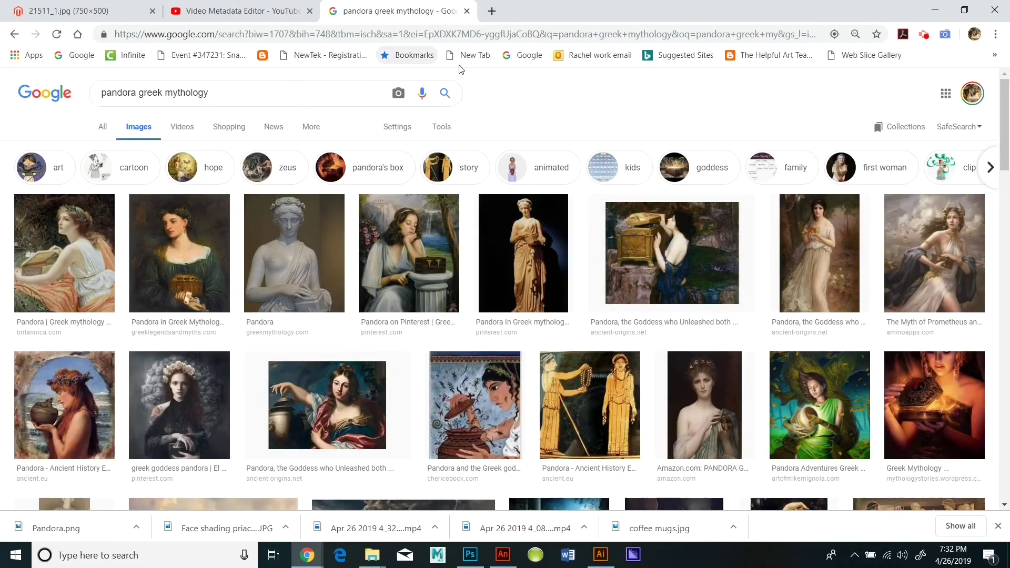
{"action": "left_click", "coordinate": [442, 128]}
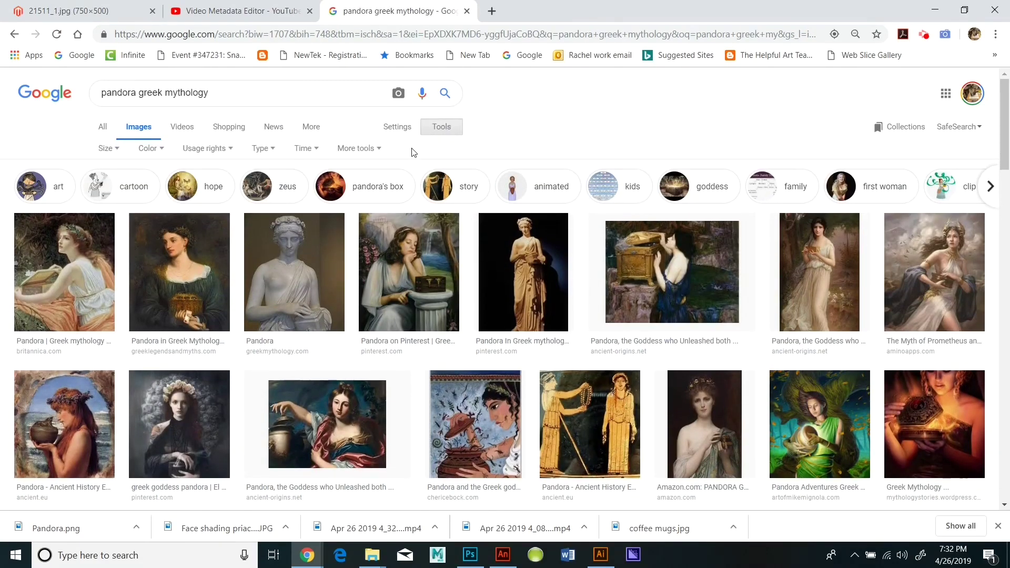
{"action": "left_click", "coordinate": [109, 153]}
{"action": "left_click", "coordinate": [111, 182]}
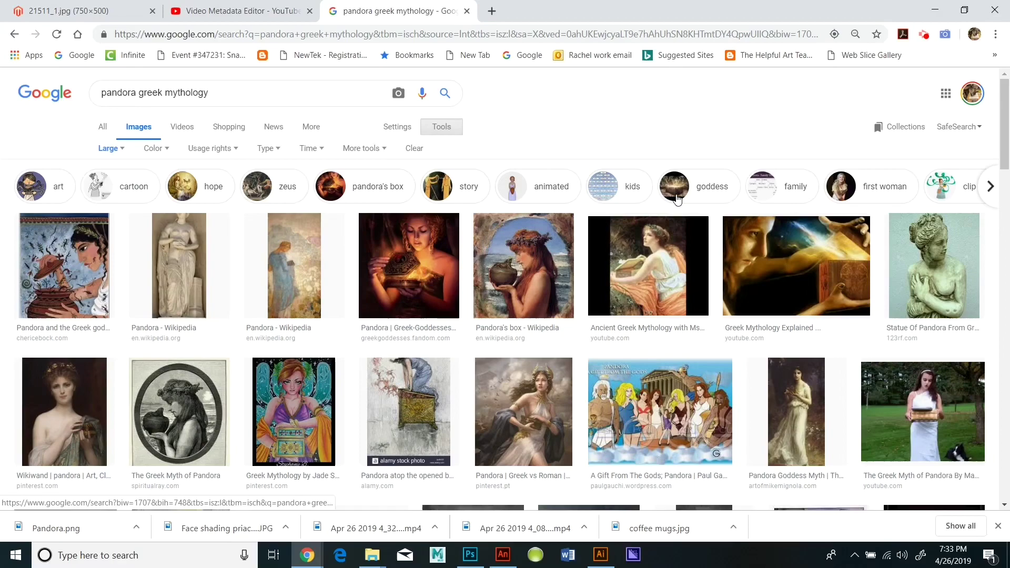
{"action": "scroll", "coordinate": [673, 197], "scroll_direction": "down", "scroll_amount": 3}
{"action": "scroll", "coordinate": [670, 195], "scroll_direction": "down", "scroll_amount": 3}
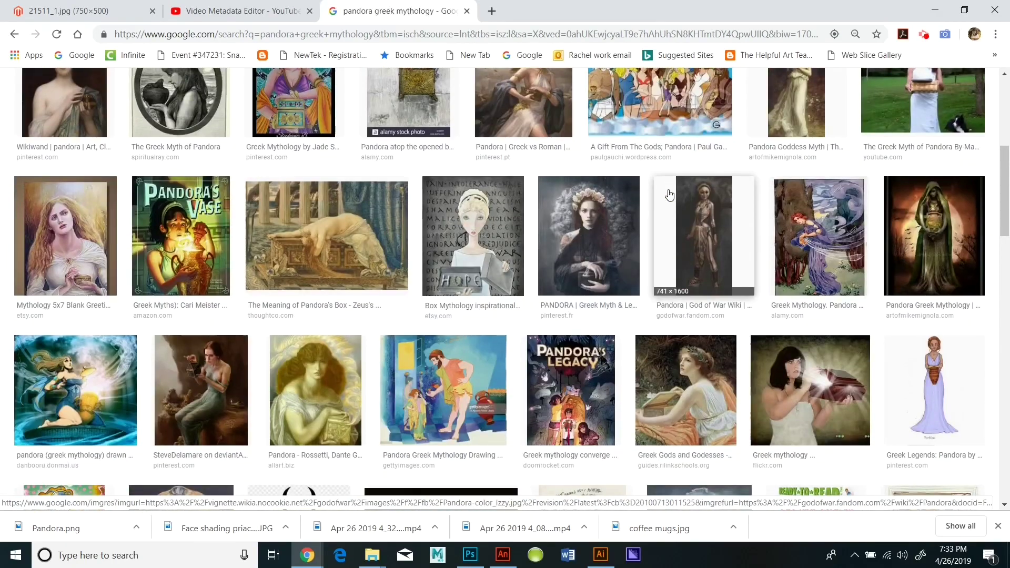
{"action": "scroll", "coordinate": [668, 192], "scroll_direction": "down", "scroll_amount": 2}
{"action": "scroll", "coordinate": [666, 190], "scroll_direction": "up", "scroll_amount": 7}
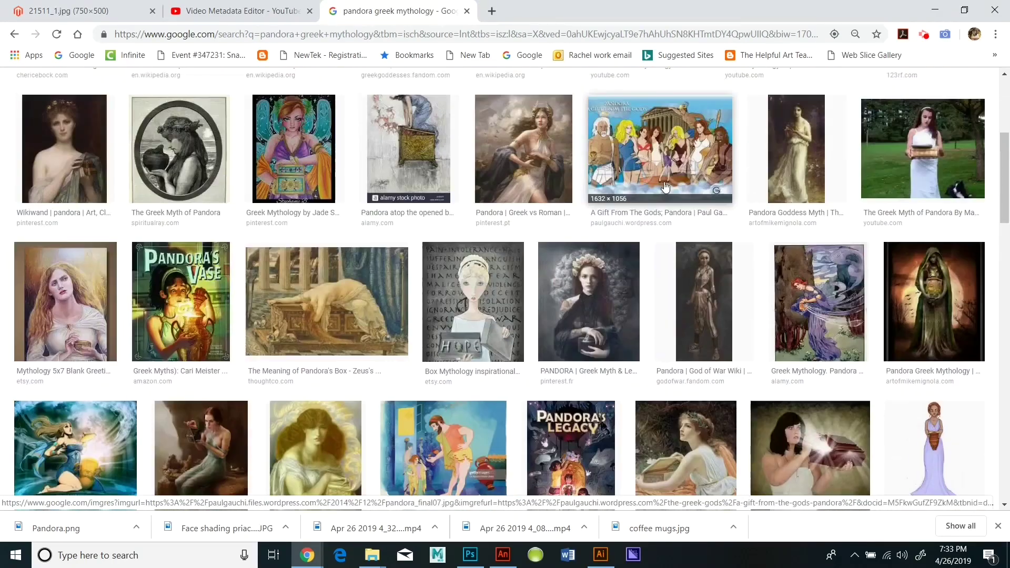
{"action": "scroll", "coordinate": [664, 188], "scroll_direction": "down", "scroll_amount": 5}
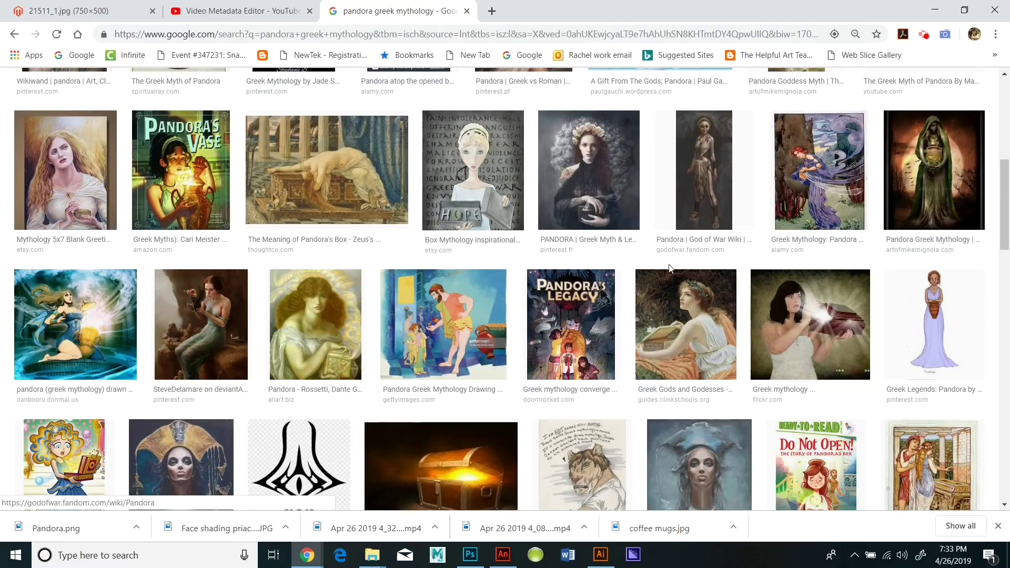
Step: Open the Greek Myths Pandora painting at full size and save it to the computer
{"action": "left_click", "coordinate": [695, 320]}
{"action": "right_click", "coordinate": [311, 289]}
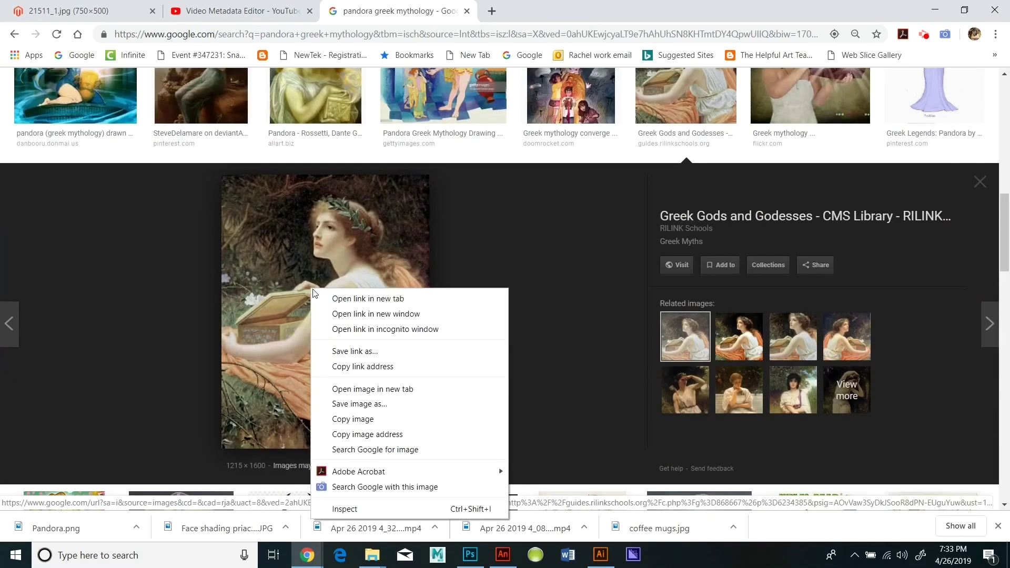
{"action": "left_click", "coordinate": [367, 319]}
{"action": "scroll", "coordinate": [763, 252], "scroll_direction": "down", "scroll_amount": 10}
{"action": "right_click", "coordinate": [764, 248]}
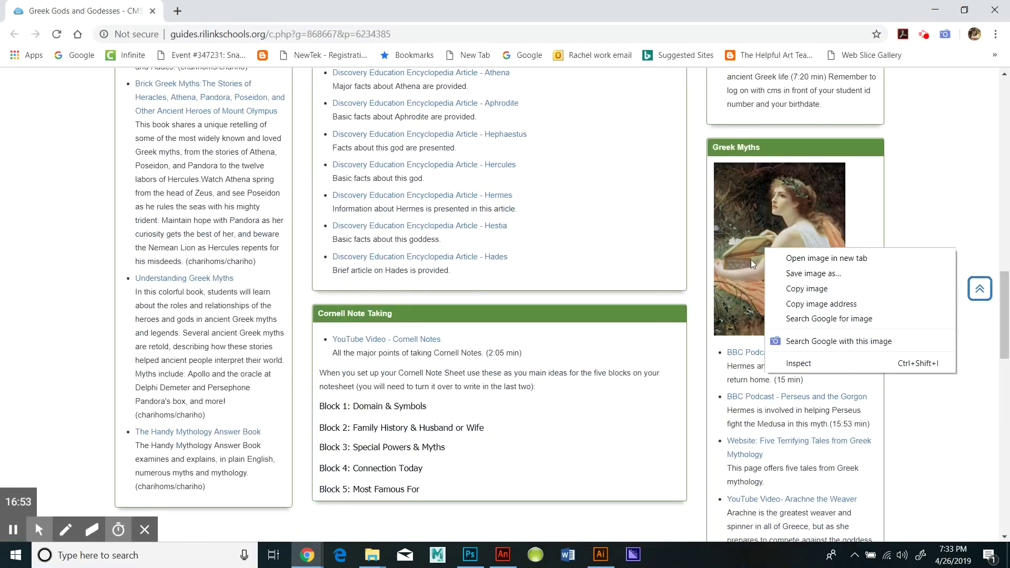
{"action": "left_click", "coordinate": [821, 257]}
{"action": "left_click", "coordinate": [241, 11]}
{"action": "left_click", "coordinate": [458, 223]}
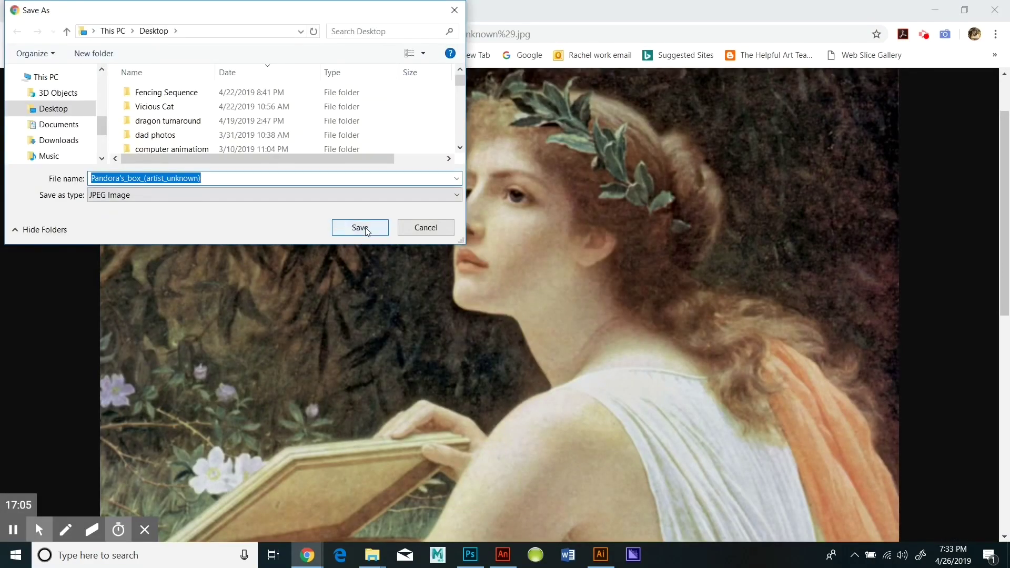
{"action": "left_click", "coordinate": [349, 225]}
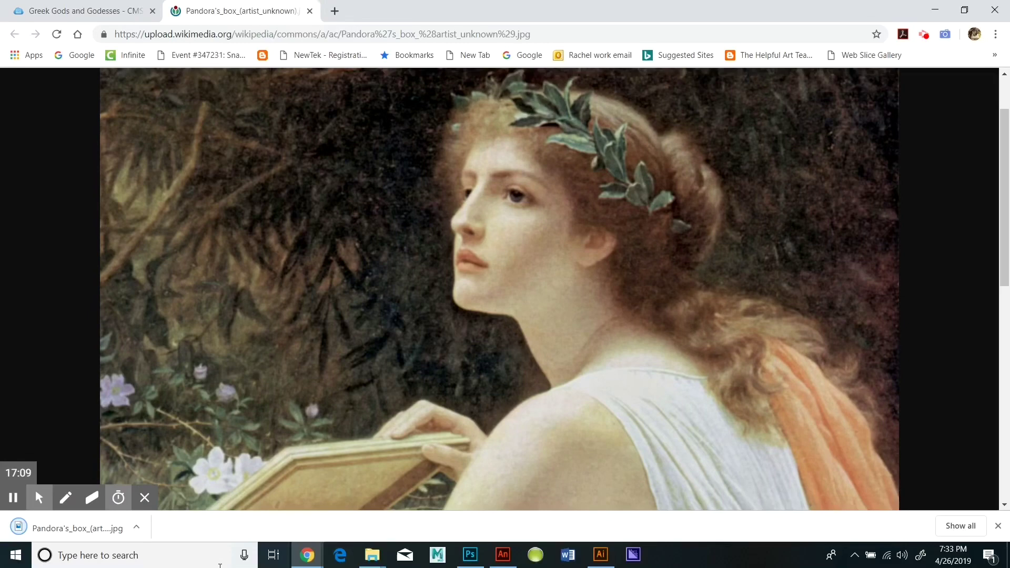
Step: Open the downloaded Pandora's_box_(artist_unknown).jpg in Photoshop from its folder
{"action": "left_click", "coordinate": [136, 526]}
{"action": "left_click", "coordinate": [132, 492]}
{"action": "right_click", "coordinate": [209, 520]}
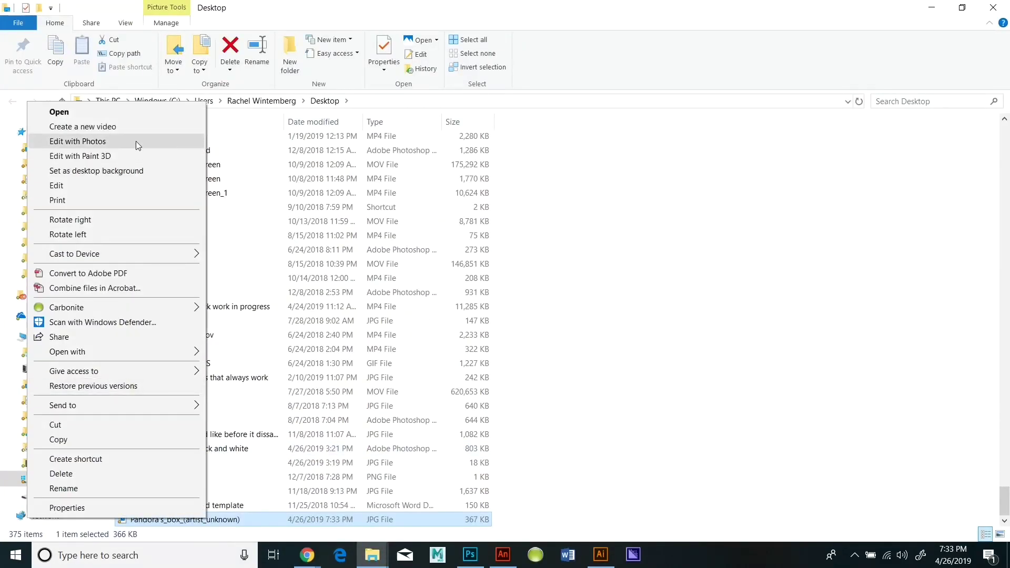
{"action": "mouse_move", "coordinate": [79, 352]}
{"action": "left_click", "coordinate": [252, 379]}
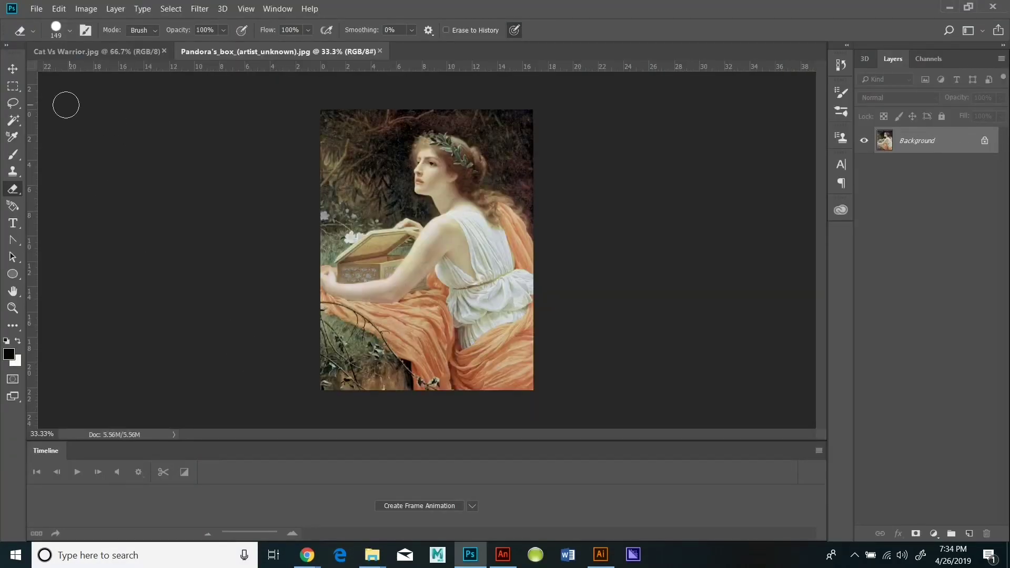
Step: Select Pandora with Select > Subject, subtracting the robe, arm, box and hand with Quick Selection
{"action": "left_click", "coordinate": [14, 120]}
{"action": "left_click", "coordinate": [172, 8]}
{"action": "left_click", "coordinate": [189, 154]}
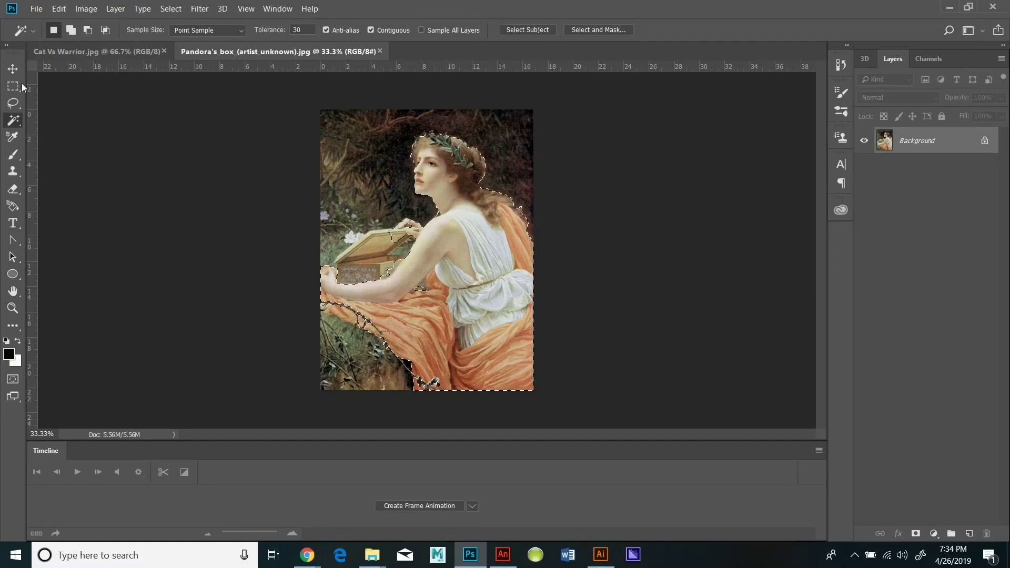
{"action": "right_click", "coordinate": [13, 120]}
{"action": "left_click", "coordinate": [48, 117]}
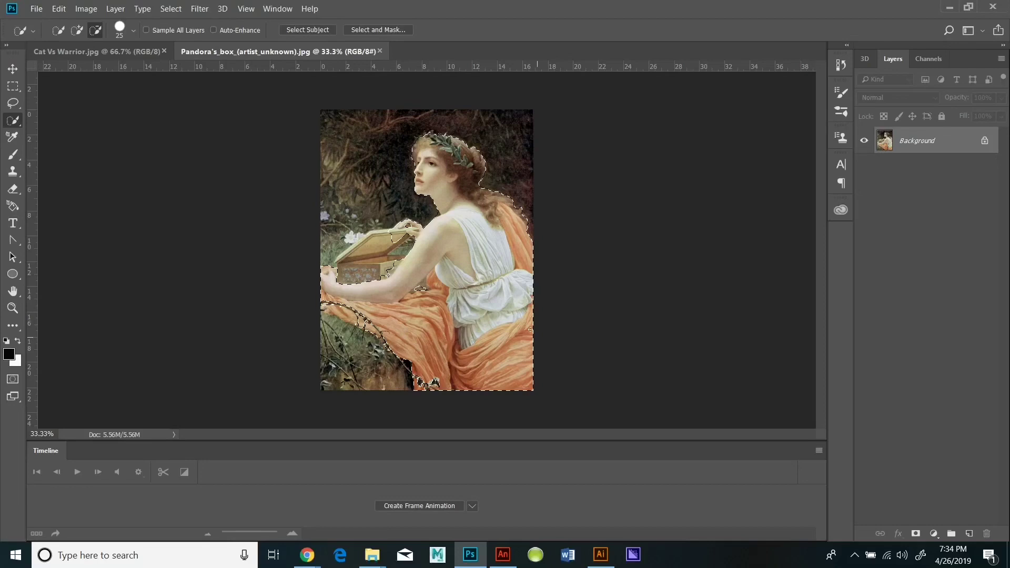
{"action": "mouse_move", "coordinate": [531, 389]}
{"action": "left_mouse_down"}
{"action": "mouse_move", "coordinate": [493, 288]}
{"action": "mouse_move", "coordinate": [449, 386]}
{"action": "mouse_move", "coordinate": [453, 331]}
{"action": "mouse_move", "coordinate": [437, 315]}
{"action": "left_mouse_up"}
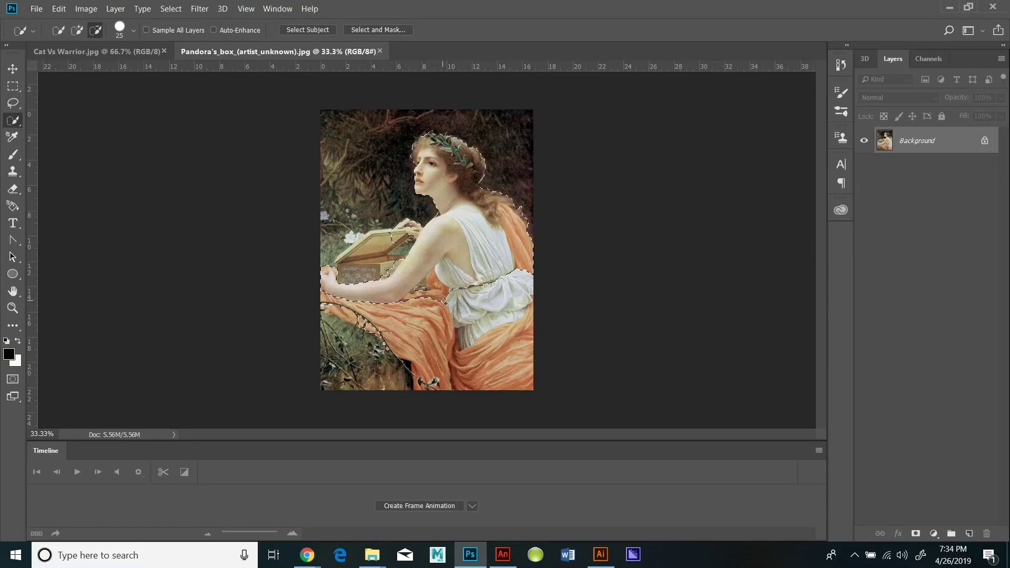
{"action": "mouse_move", "coordinate": [426, 287]}
{"action": "left_mouse_down"}
{"action": "mouse_move", "coordinate": [440, 267]}
{"action": "mouse_move", "coordinate": [478, 277]}
{"action": "left_mouse_up"}
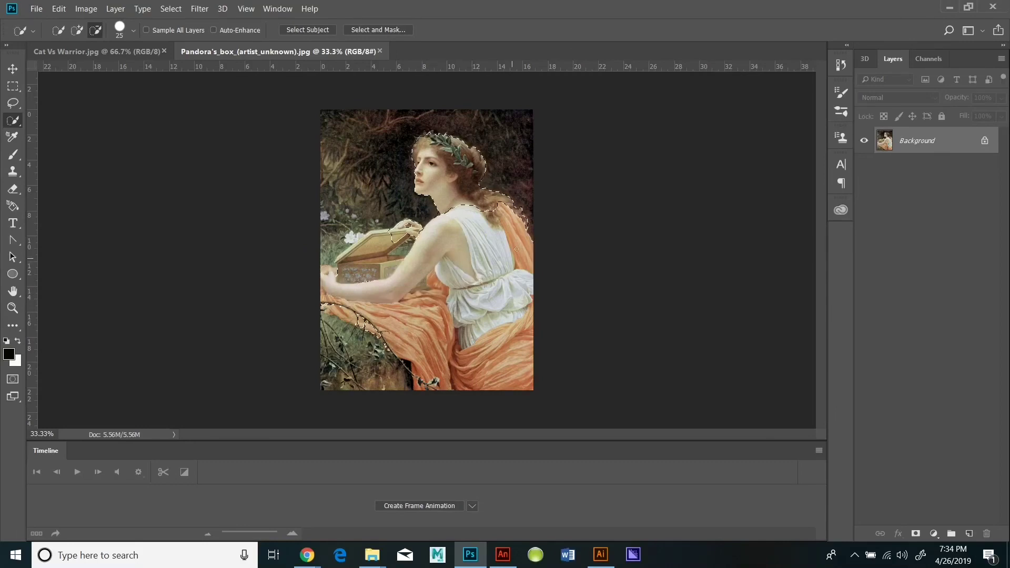
{"action": "left_click", "coordinate": [400, 232]}
Step: Copy the selected head and shoulders
{"action": "left_click", "coordinate": [57, 10]}
{"action": "left_click", "coordinate": [83, 94]}
{"action": "left_click", "coordinate": [57, 9]}
Step: Paste the head as Layer 1, hide the Background, and darken it with Curves
{"action": "left_click", "coordinate": [173, 117]}
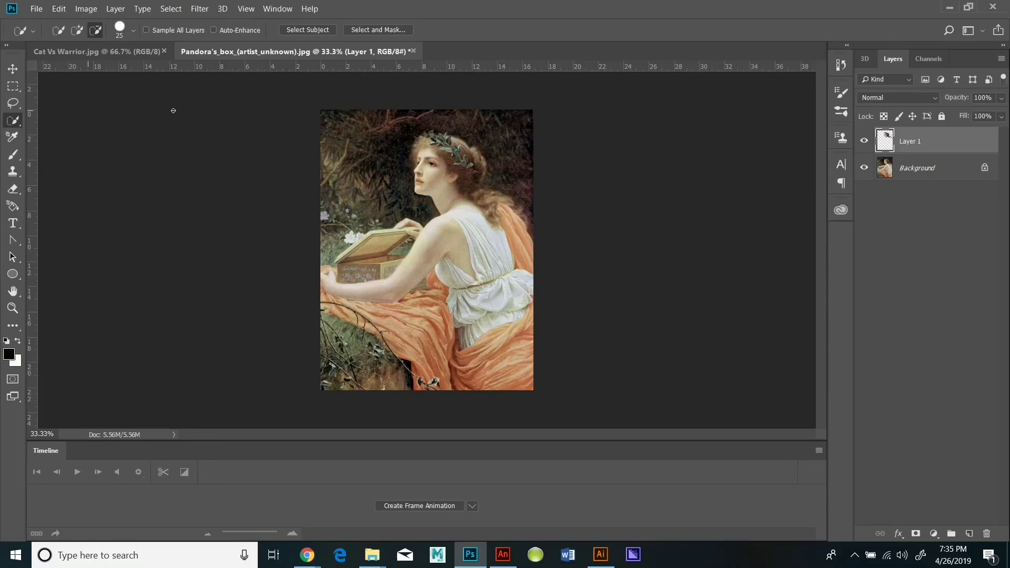
{"action": "left_click", "coordinate": [865, 168]}
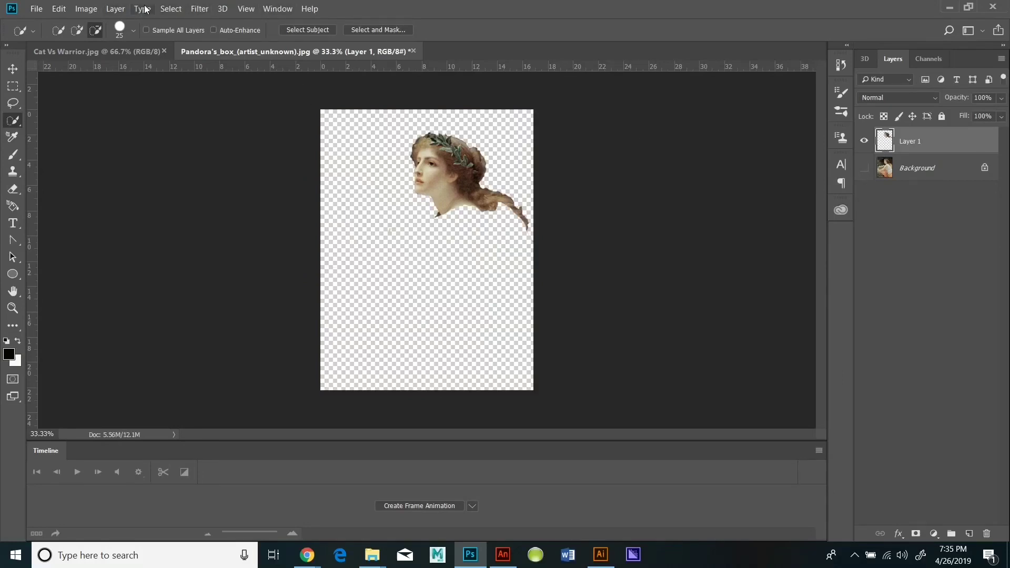
{"action": "left_click", "coordinate": [84, 9]}
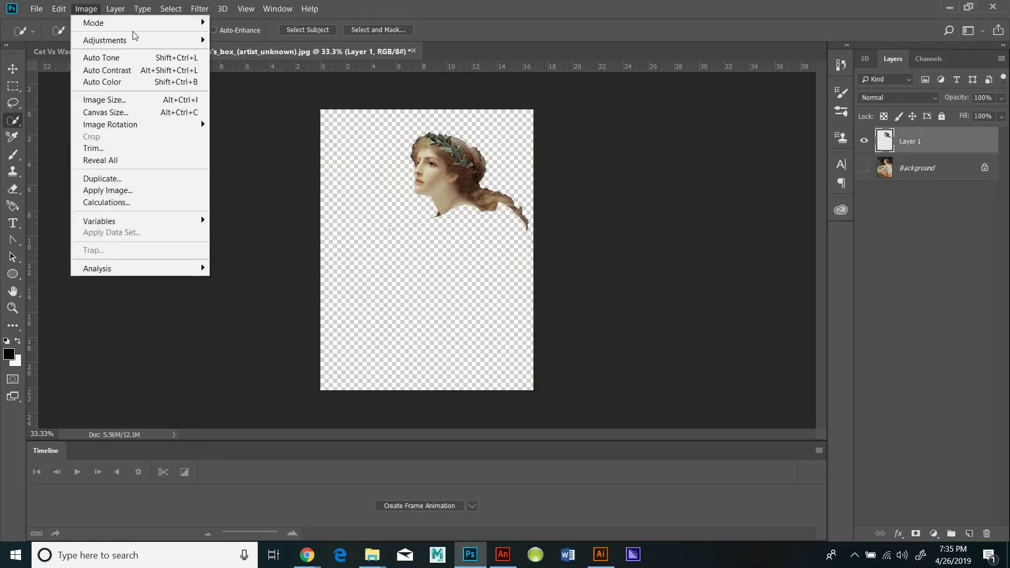
{"action": "mouse_move", "coordinate": [105, 39]}
{"action": "left_click", "coordinate": [316, 61]}
{"action": "left_click_drag", "start_coordinate": [706, 212], "coordinate": [722, 225]}
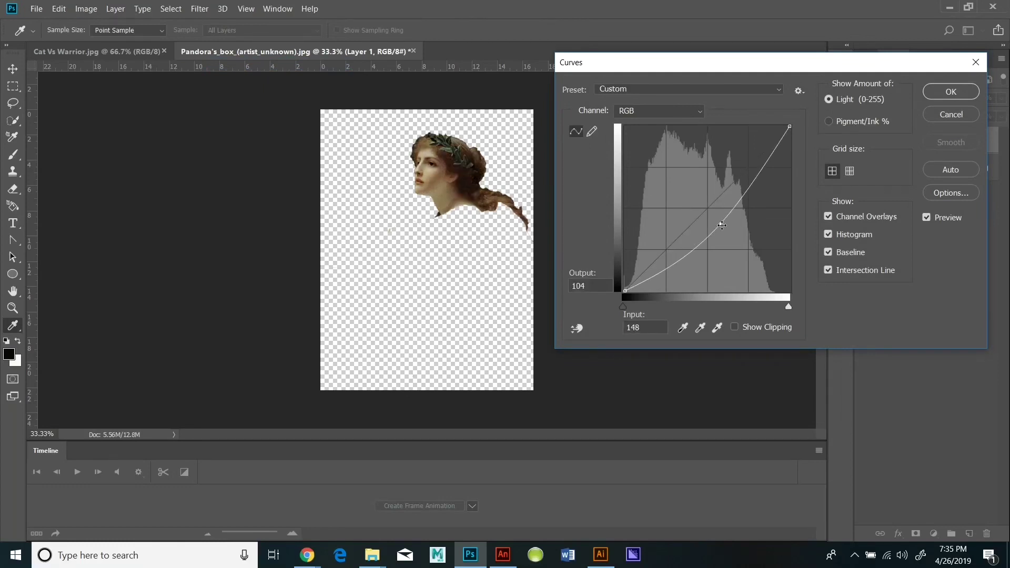
{"action": "left_click", "coordinate": [951, 91]}
{"action": "key", "text": "w"}
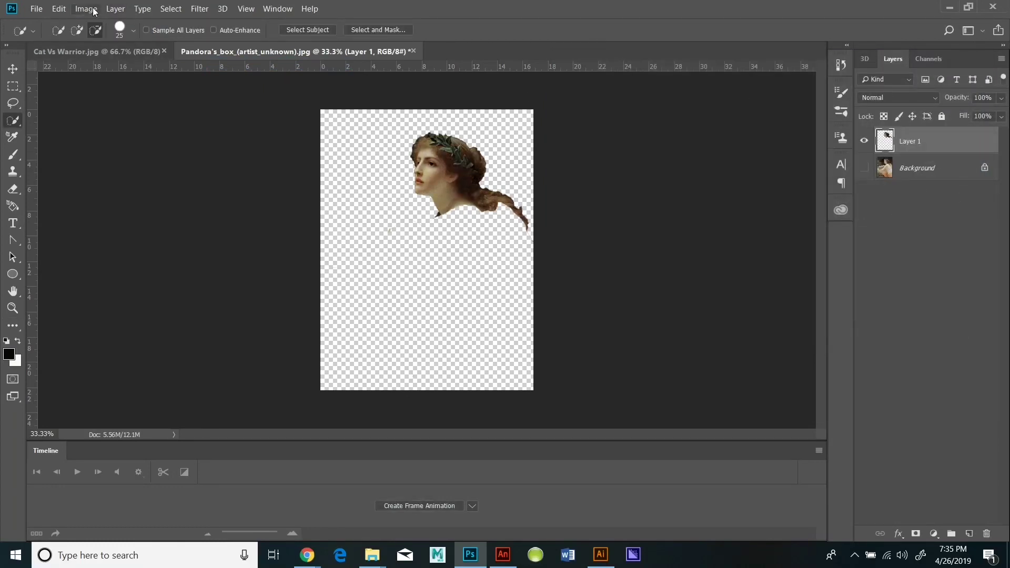
Step: Raise the head's exposure slightly
{"action": "left_click", "coordinate": [93, 10]}
{"action": "mouse_move", "coordinate": [113, 40]}
{"action": "left_click", "coordinate": [307, 73]}
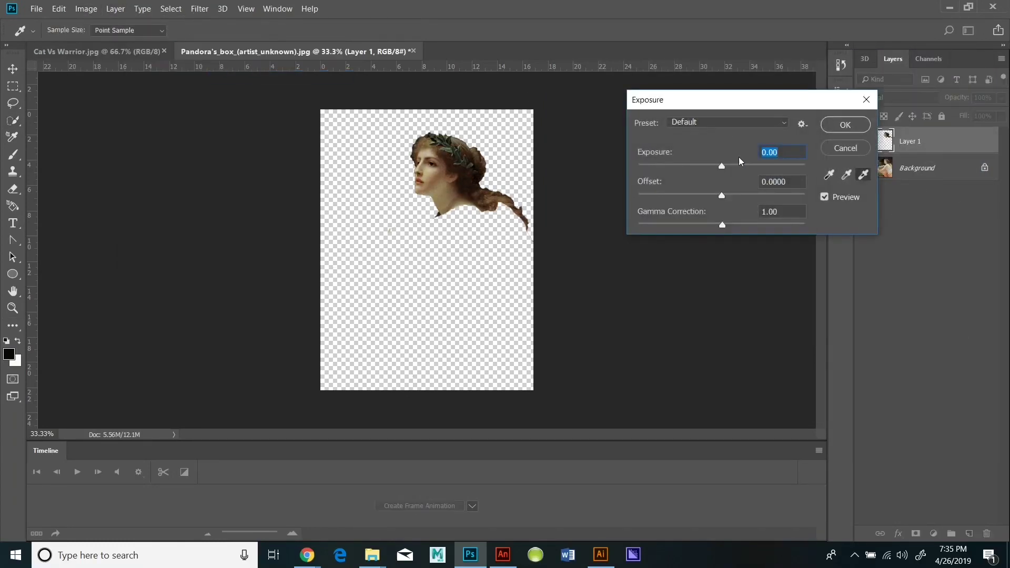
{"action": "left_click_drag", "start_coordinate": [725, 169], "coordinate": [731, 169]}
{"action": "left_click", "coordinate": [842, 126]}
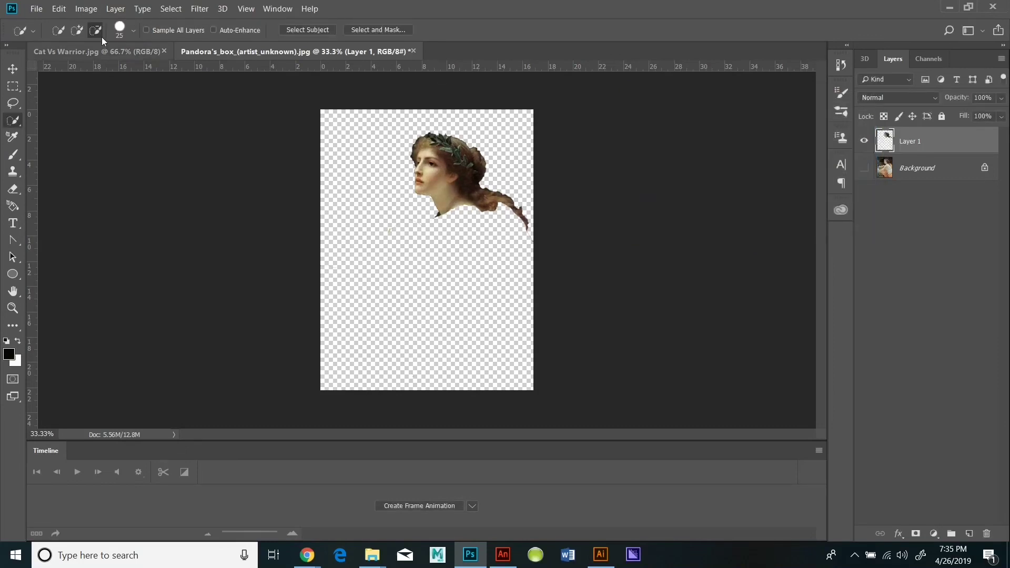
Step: Convert the head to black and white using the Auto mix
{"action": "left_click", "coordinate": [85, 9]}
{"action": "mouse_move", "coordinate": [106, 40]}
{"action": "left_click", "coordinate": [242, 135]}
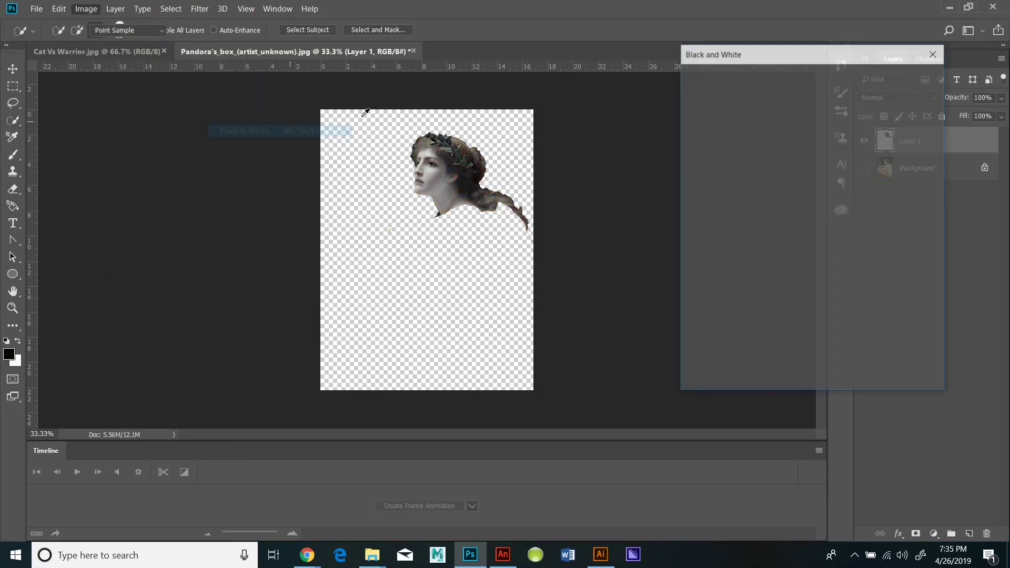
{"action": "left_click", "coordinate": [913, 147]}
{"action": "left_click", "coordinate": [913, 78]}
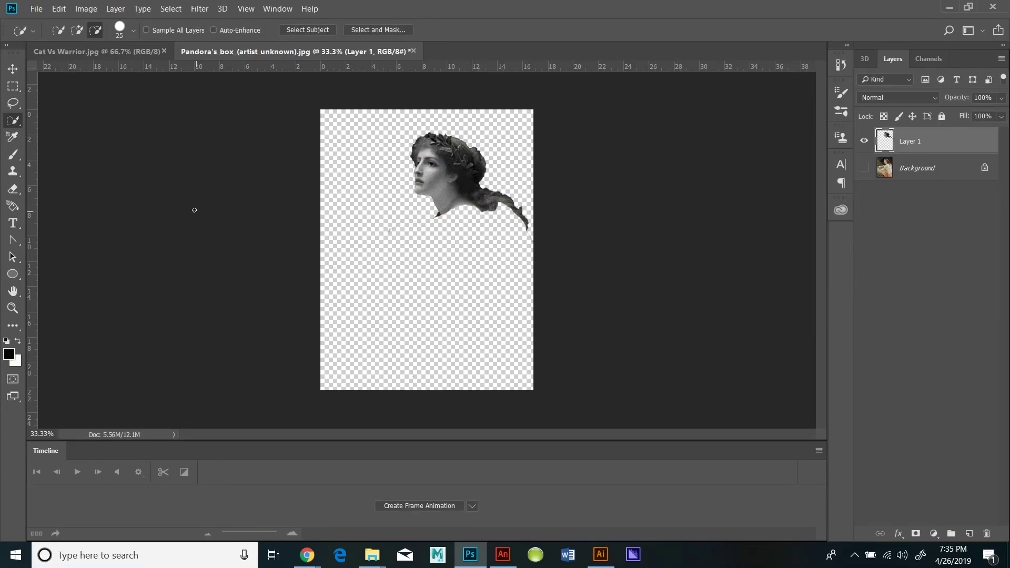
Step: Save the document as 'Pandora head' in Photoshop (.psd) format
{"action": "left_click", "coordinate": [37, 9]}
{"action": "left_click", "coordinate": [74, 149]}
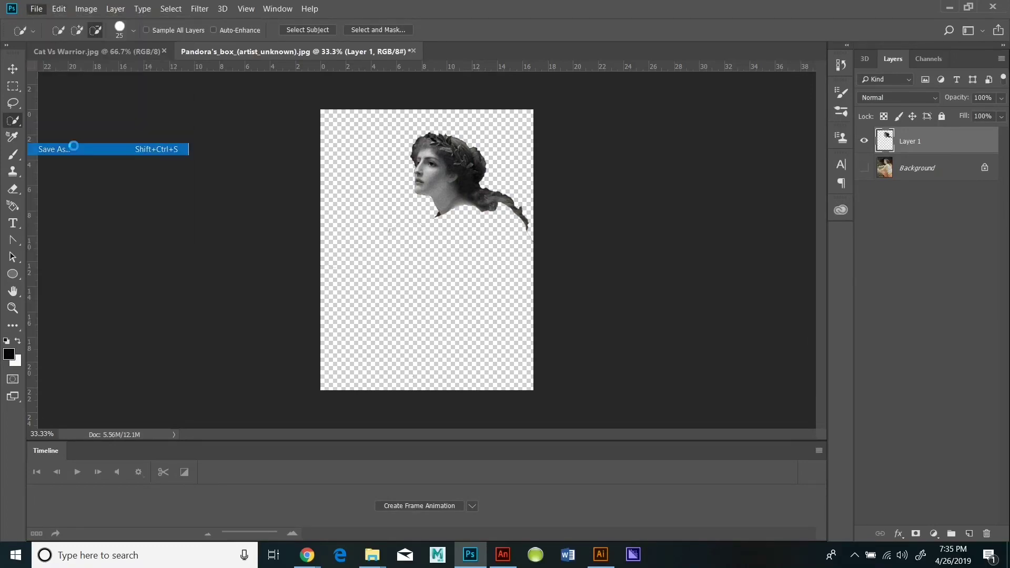
{"action": "type", "text": "Pandora head"}
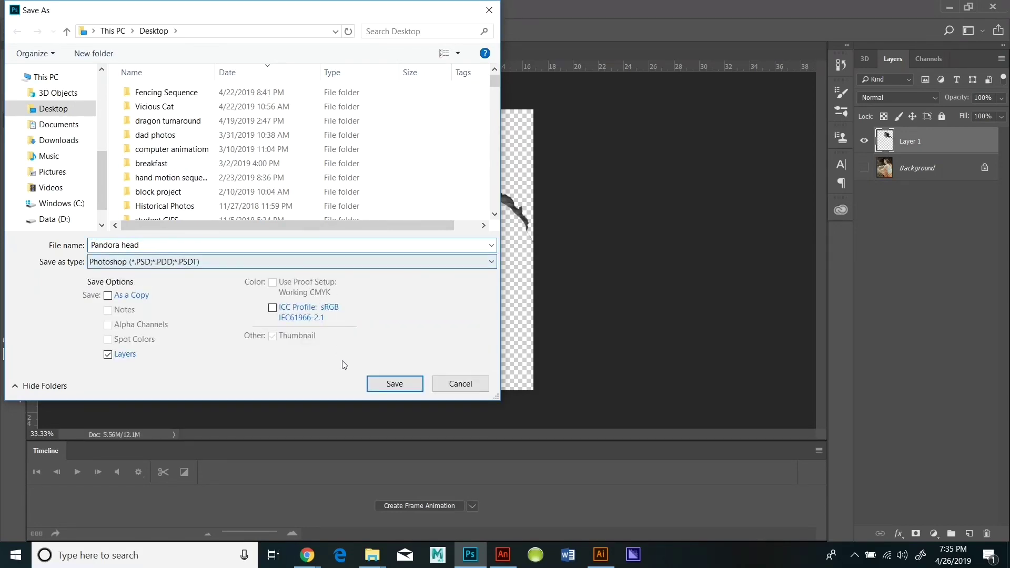
{"action": "left_click", "coordinate": [390, 384]}
{"action": "left_click", "coordinate": [651, 149]}
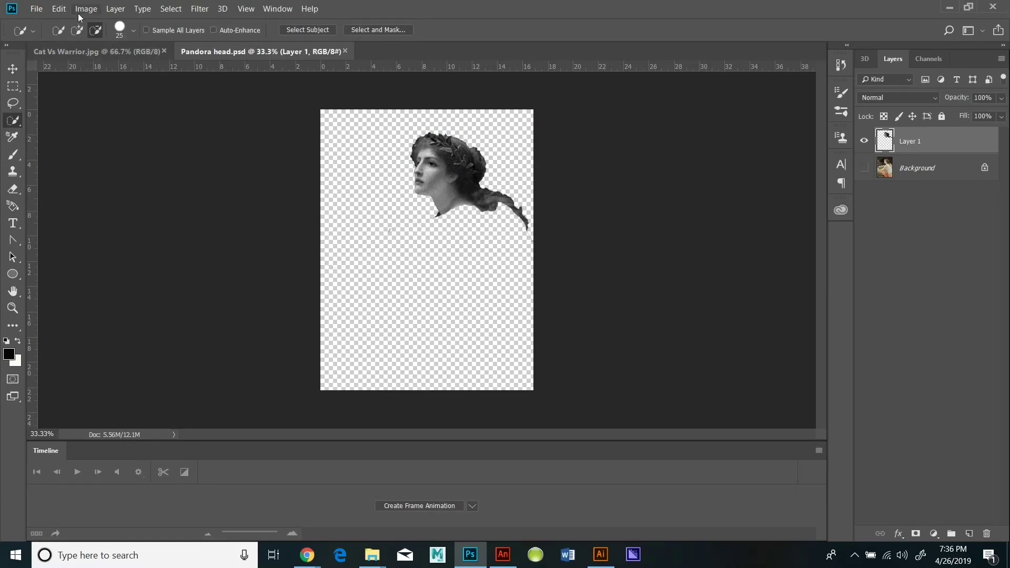
Step: Open Pandora.png from Downloads, located with the datemodified:today filter
{"action": "left_click", "coordinate": [33, 9]}
{"action": "left_click", "coordinate": [50, 32]}
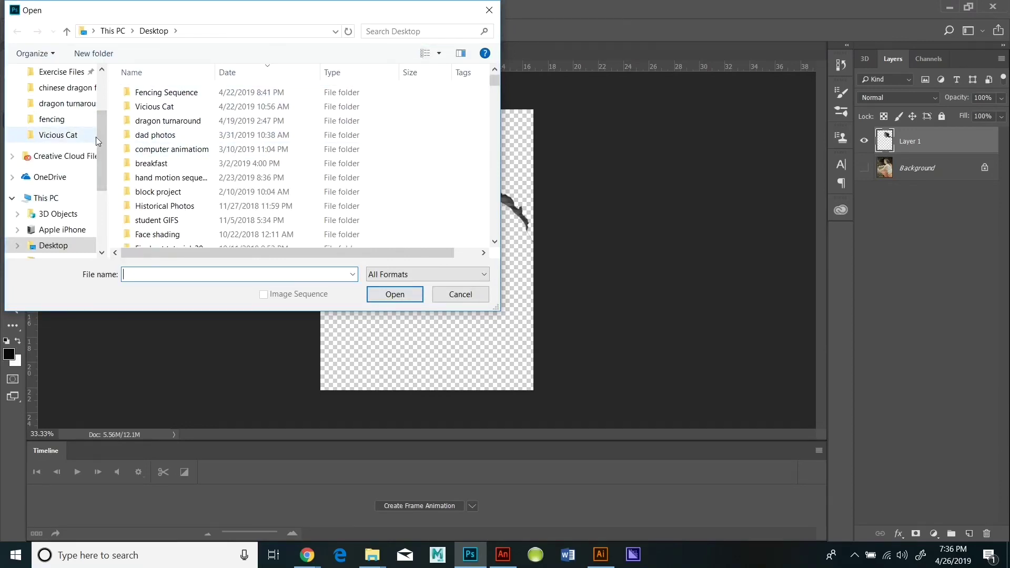
{"action": "scroll", "coordinate": [58, 137], "scroll_direction": "up", "scroll_amount": 3}
{"action": "left_click", "coordinate": [58, 114]}
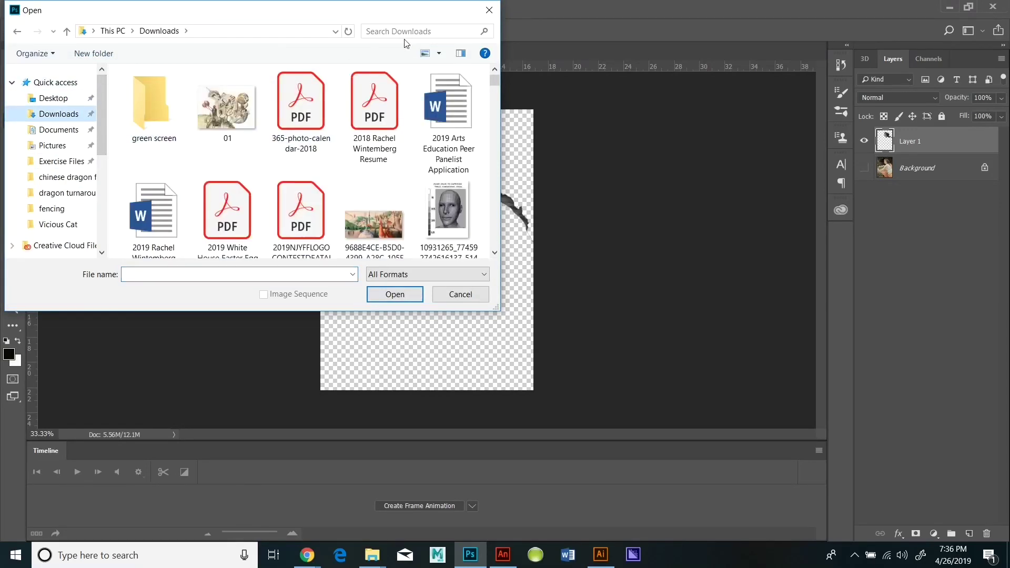
{"action": "left_click", "coordinate": [400, 31]}
{"action": "left_click", "coordinate": [406, 40]}
{"action": "left_click", "coordinate": [153, 110]}
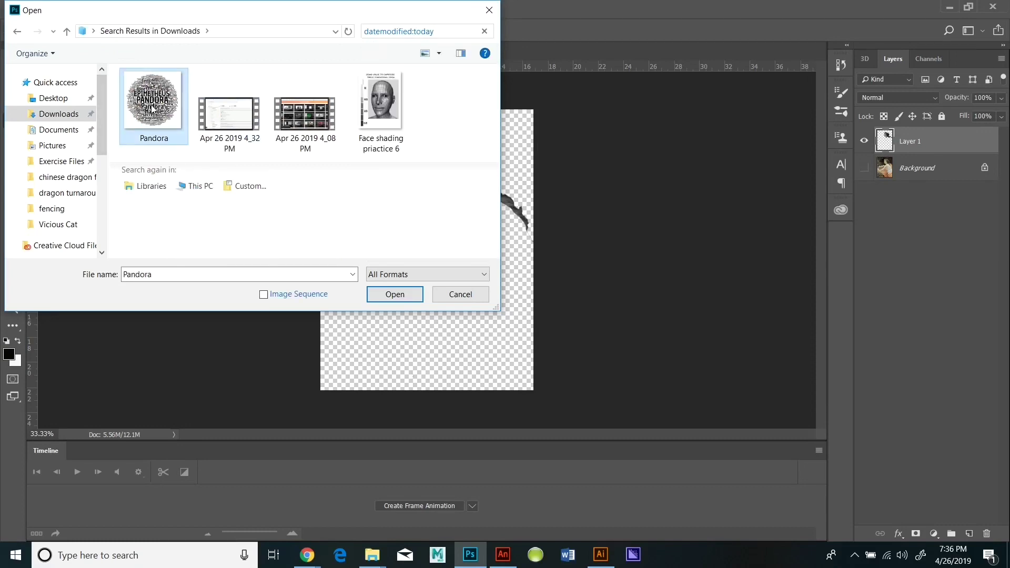
{"action": "right_click", "coordinate": [177, 108]}
{"action": "mouse_move", "coordinate": [142, 346]}
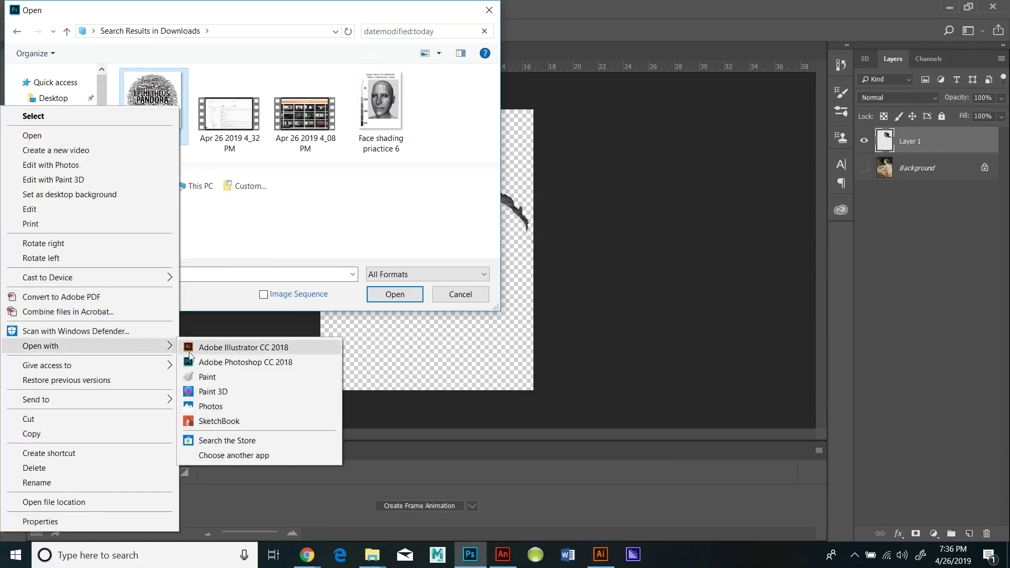
{"action": "left_click", "coordinate": [229, 363]}
{"action": "left_click", "coordinate": [375, 295]}
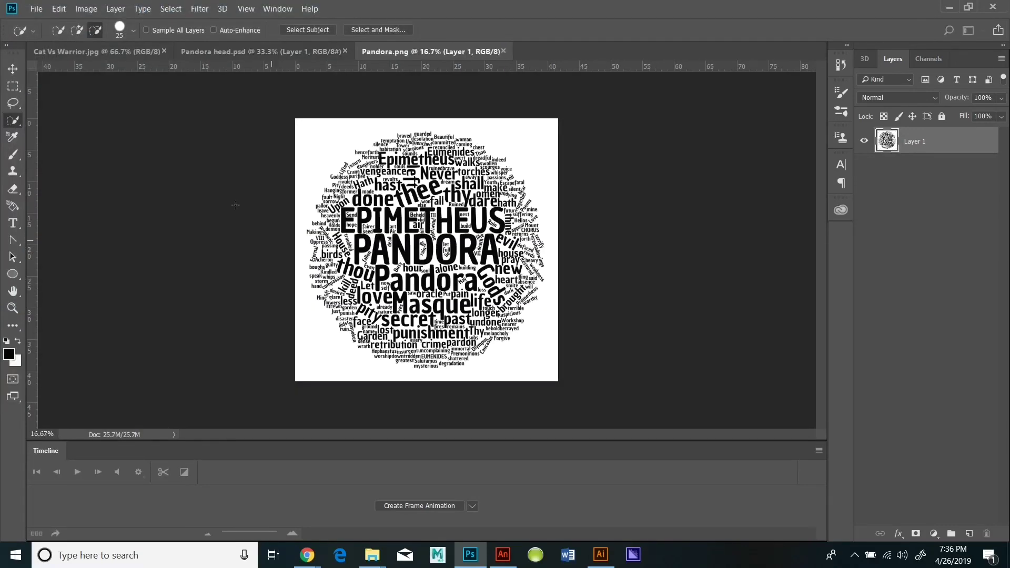
Step: Select the word cloud's dark lettering using Color Range set to Shadows
{"action": "left_click", "coordinate": [170, 9]}
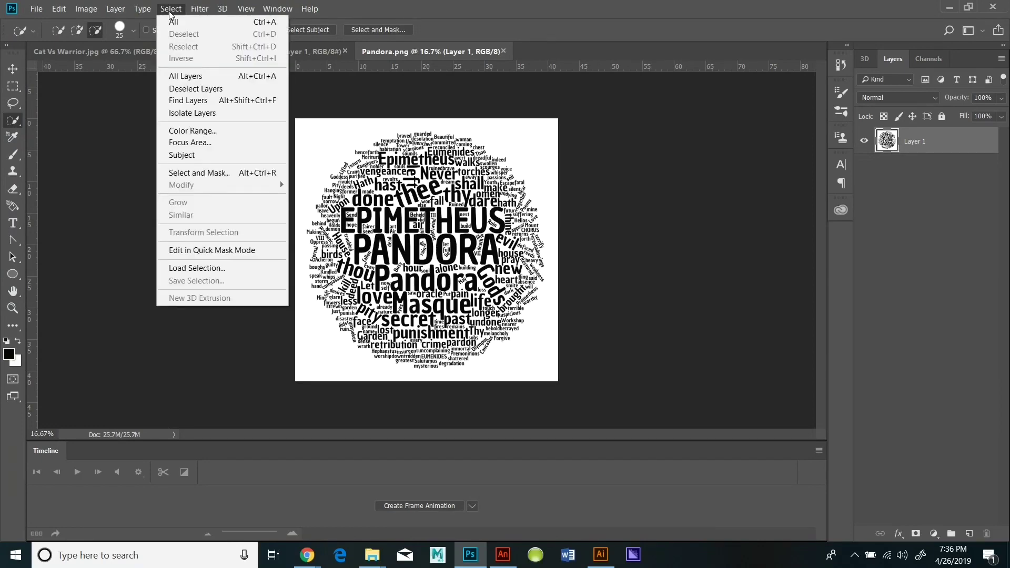
{"action": "left_click", "coordinate": [192, 131]}
{"action": "left_click", "coordinate": [552, 79]}
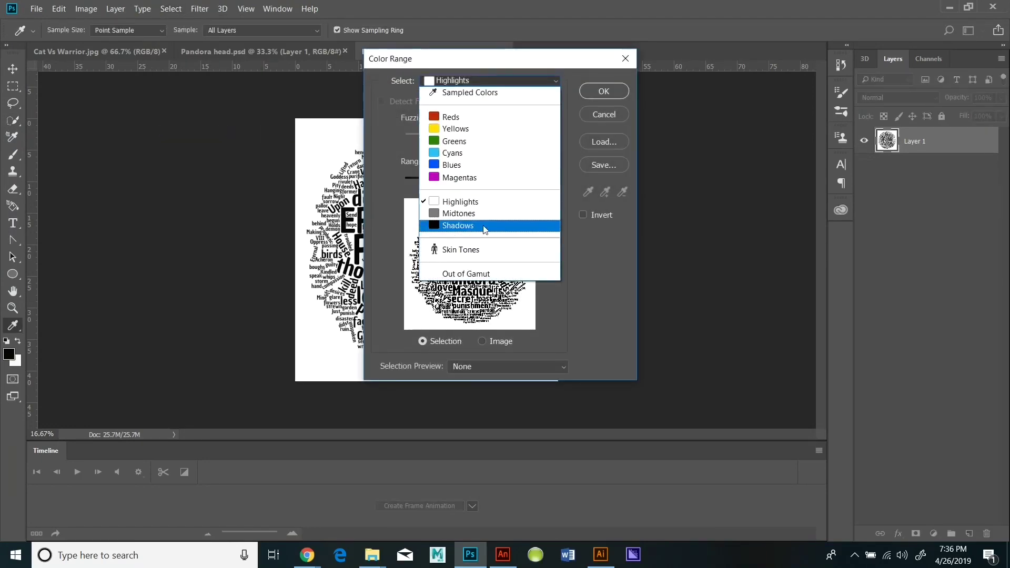
{"action": "left_click", "coordinate": [485, 226]}
{"action": "left_click", "coordinate": [604, 90]}
Step: Copy the selected words and paste them into Pandora head as Layer 2
{"action": "left_click", "coordinate": [59, 9]}
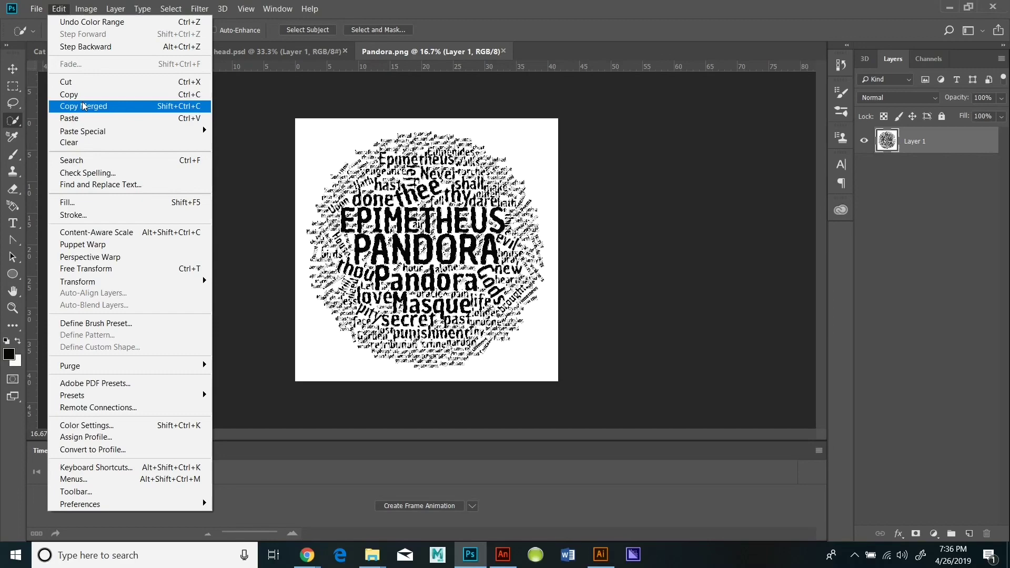
{"action": "left_click", "coordinate": [84, 106]}
{"action": "left_click", "coordinate": [197, 51]}
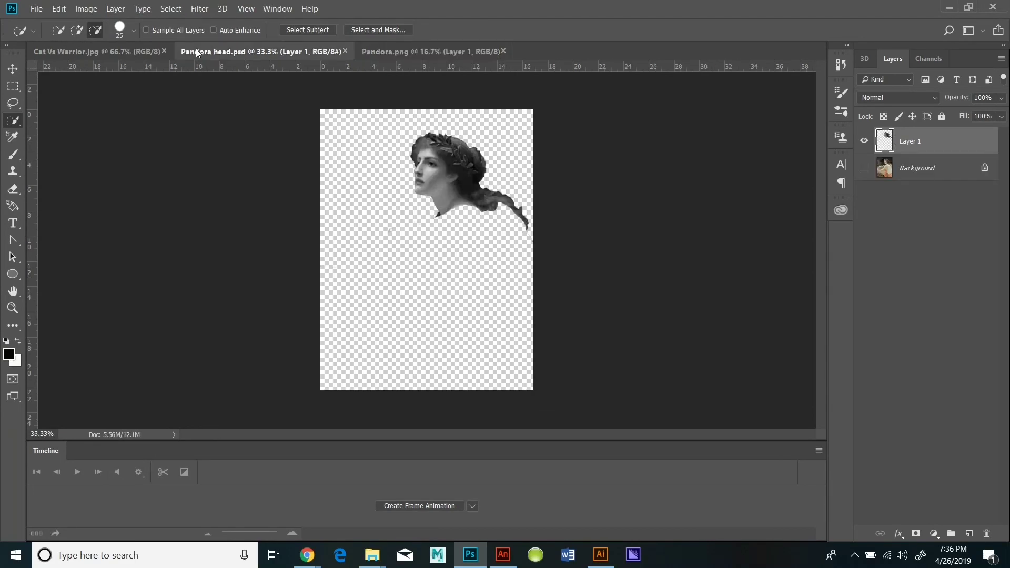
{"action": "left_click", "coordinate": [58, 9]}
{"action": "left_click", "coordinate": [105, 115]}
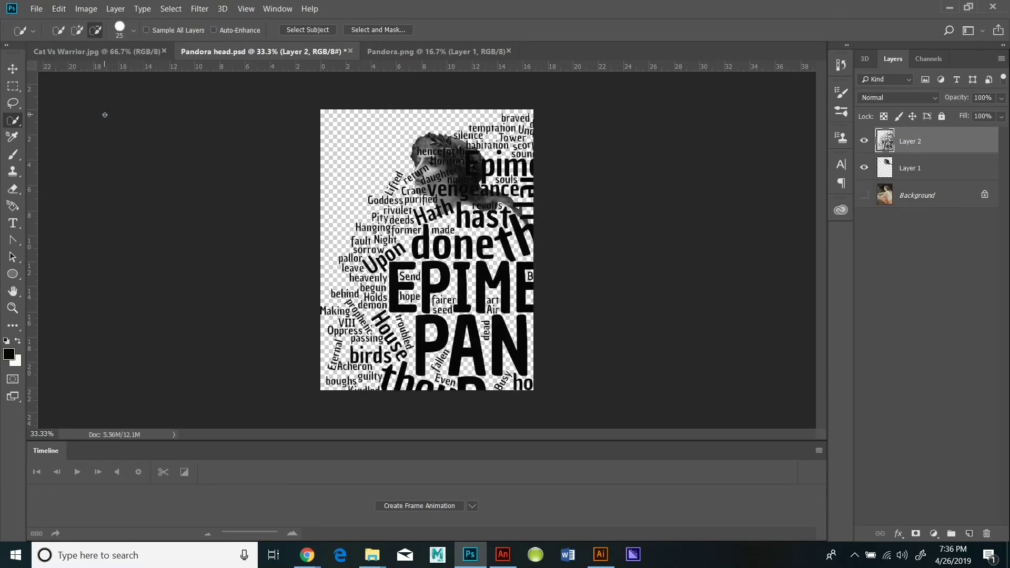
{"action": "left_click", "coordinate": [59, 9]}
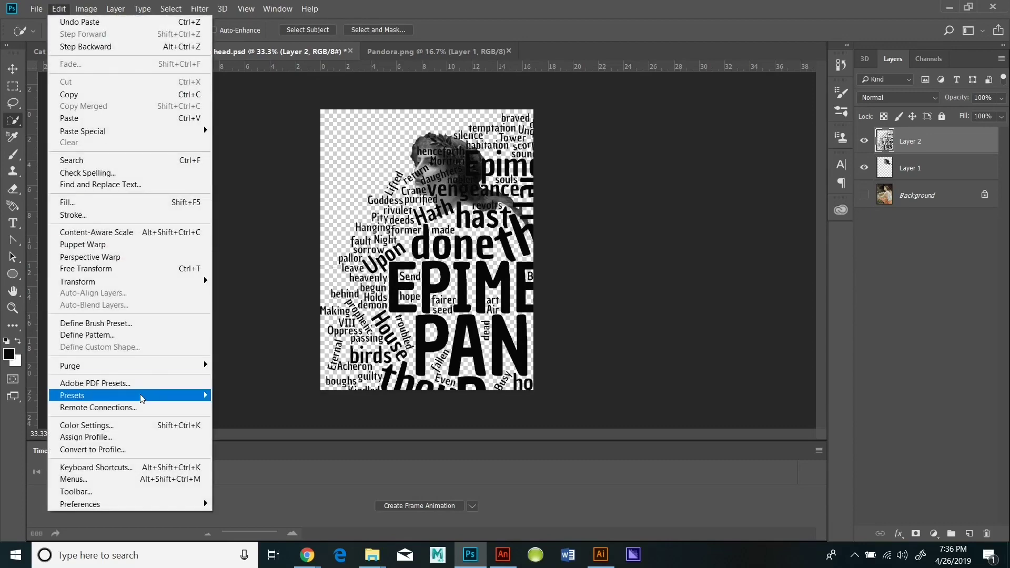
Step: Scale Layer 2's word cloud down to fit over Pandora's face and commit the transform
{"action": "mouse_move", "coordinate": [105, 282]}
{"action": "left_click", "coordinate": [231, 296]}
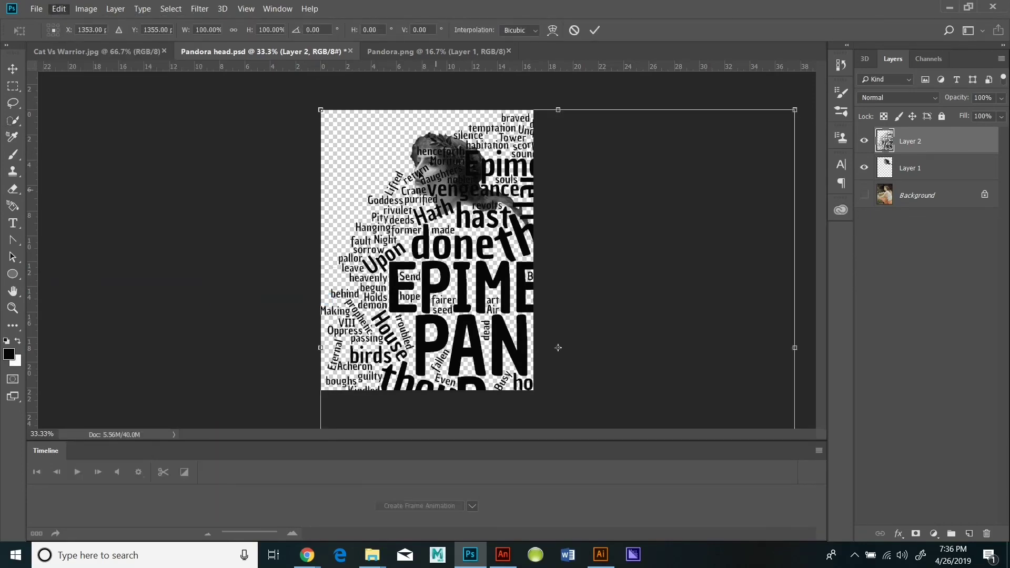
{"action": "left_click_drag", "start_coordinate": [320, 109], "coordinate": [505, 248]}
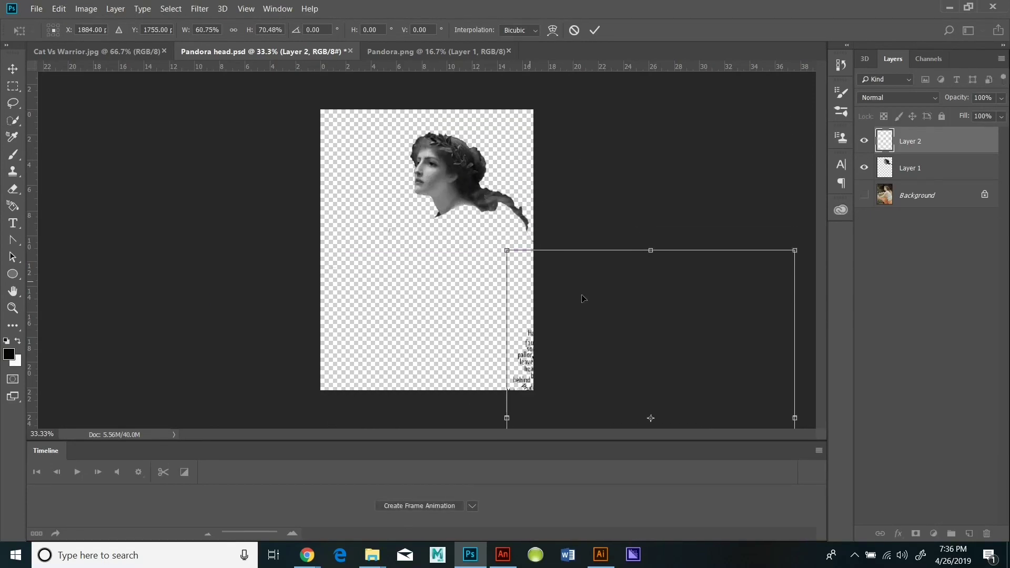
{"action": "left_click_drag", "start_coordinate": [641, 331], "coordinate": [442, 164]}
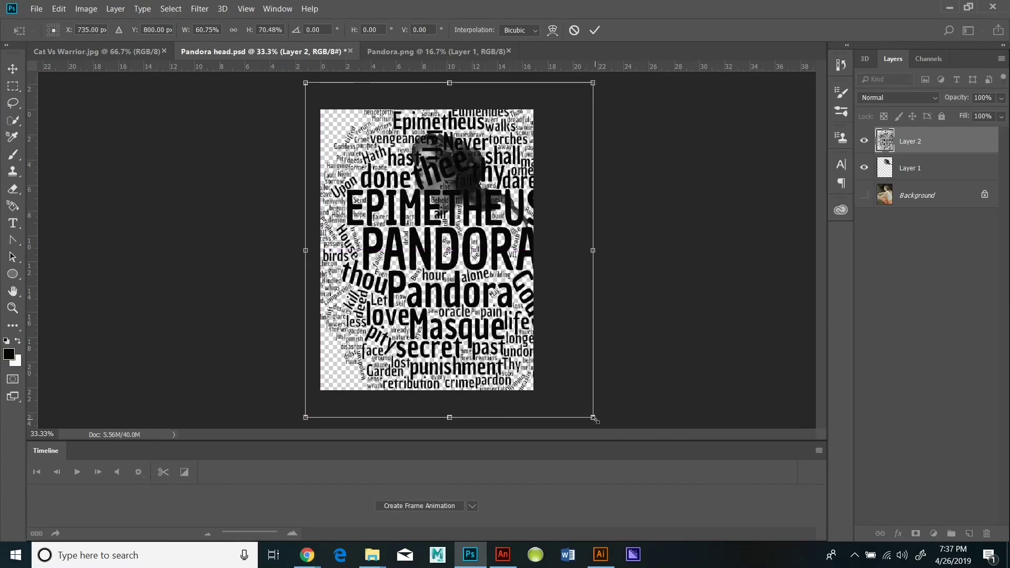
{"action": "left_click_drag", "start_coordinate": [594, 419], "coordinate": [476, 250]}
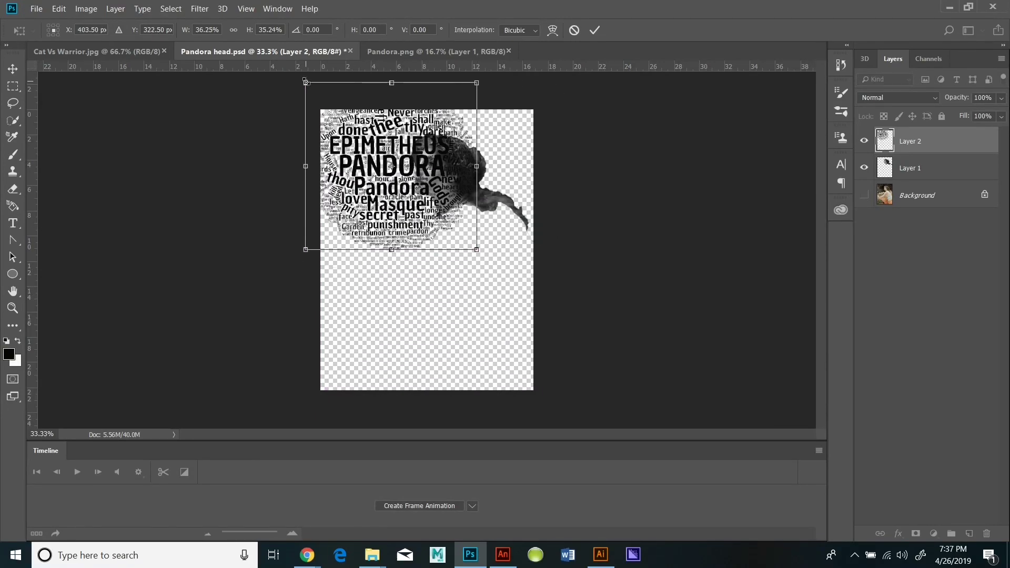
{"action": "left_click_drag", "start_coordinate": [306, 83], "coordinate": [399, 132]}
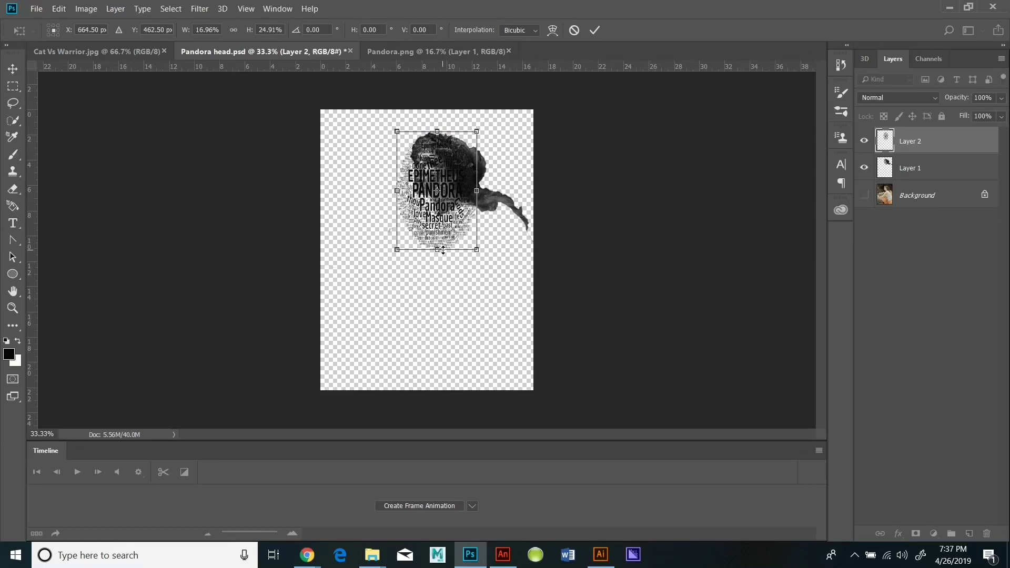
{"action": "left_click_drag", "start_coordinate": [443, 250], "coordinate": [440, 225]}
{"action": "left_click_drag", "start_coordinate": [398, 180], "coordinate": [401, 179]}
{"action": "left_click", "coordinate": [597, 32]}
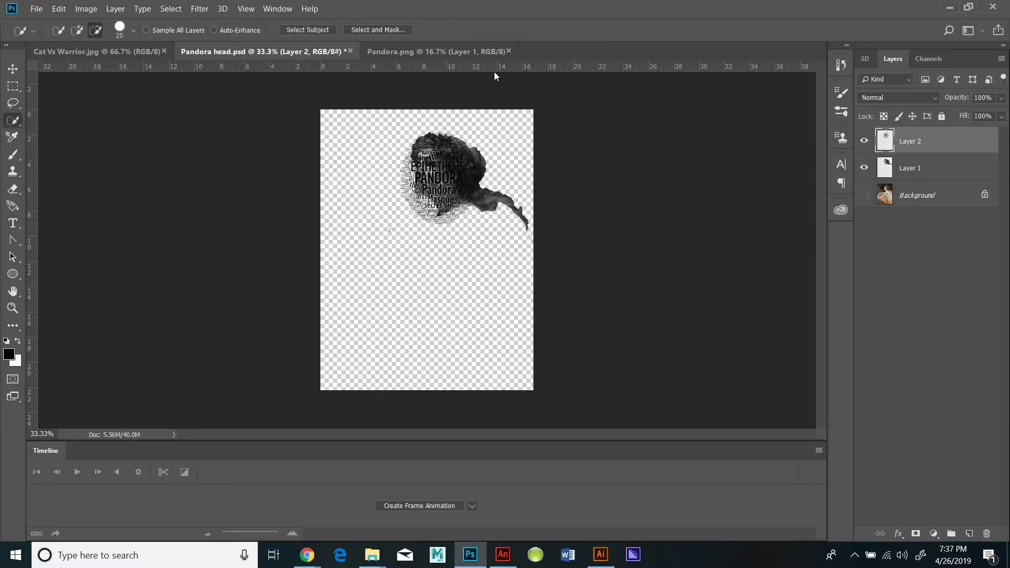
Step: Zoom the view in to 100% on Pandora's face
{"action": "key", "text": "w"}
{"action": "left_click", "coordinate": [21, 305]}
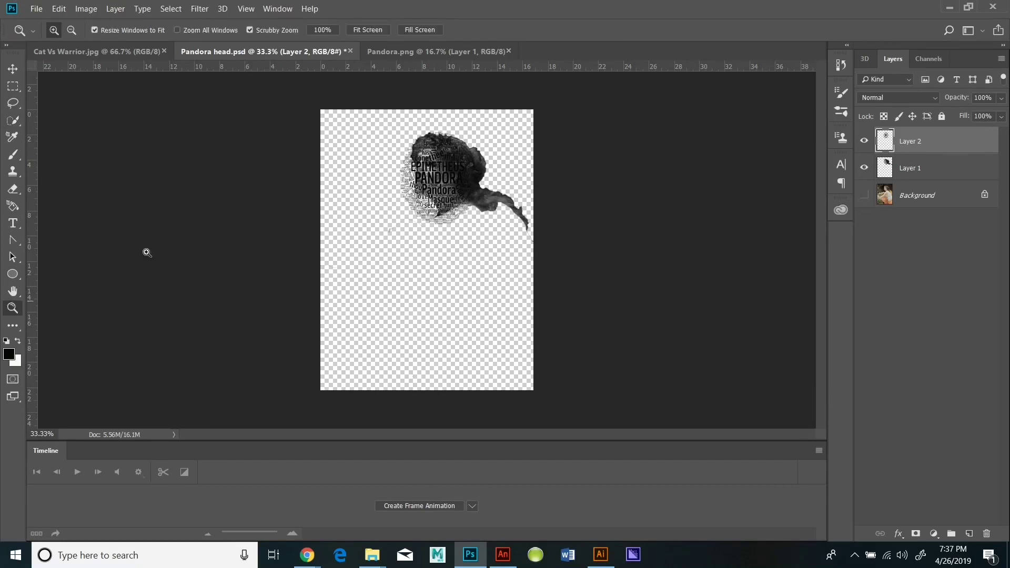
{"action": "left_click", "coordinate": [384, 176]}
{"action": "left_click", "coordinate": [384, 177]}
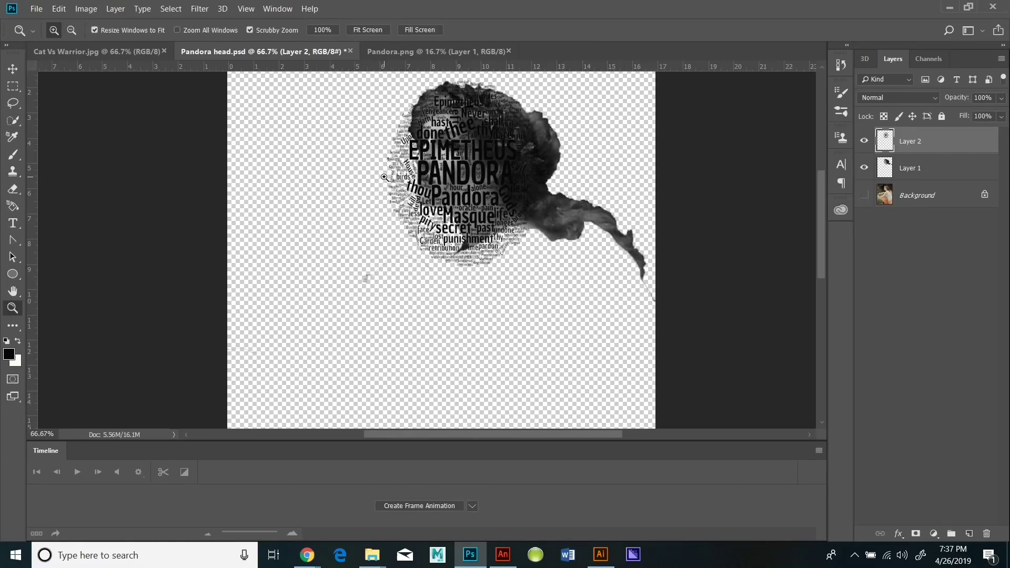
{"action": "left_click", "coordinate": [384, 177]}
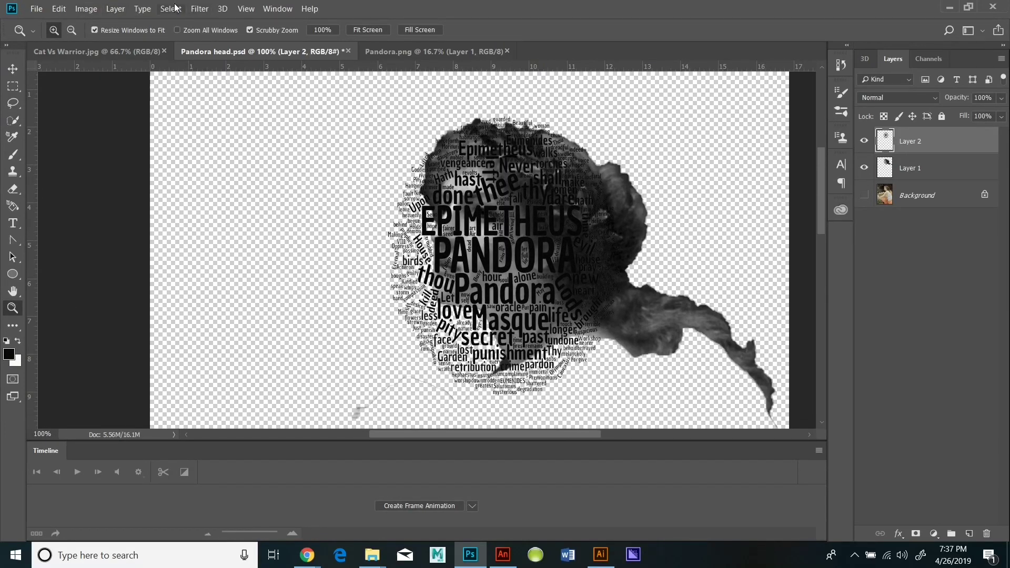
Step: Apply Displace at horizontal 50, vertical 30 with Pandora head.psd from the Desktop as map
{"action": "left_click", "coordinate": [200, 9]}
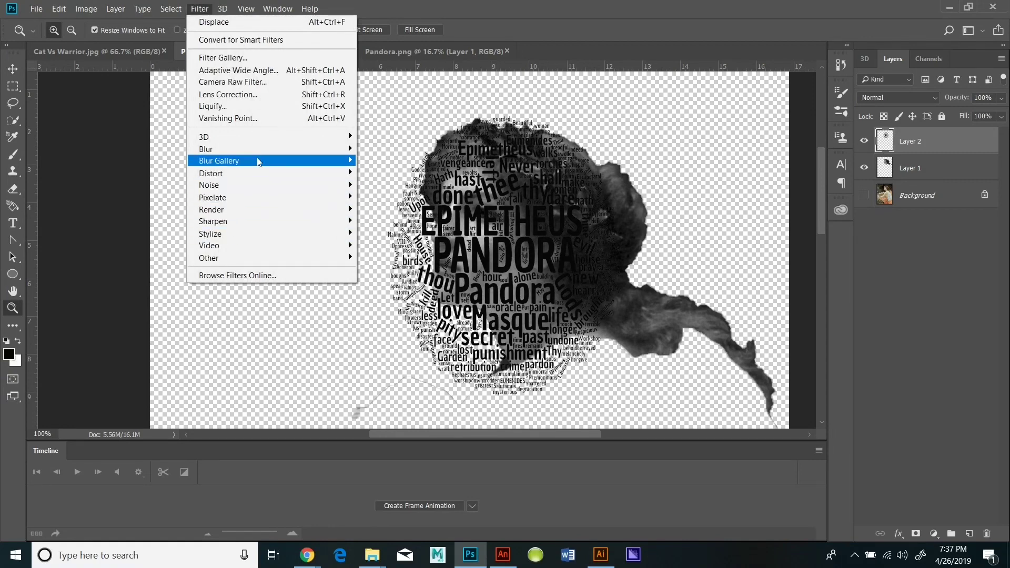
{"action": "mouse_move", "coordinate": [274, 173]}
{"action": "left_click", "coordinate": [387, 173]}
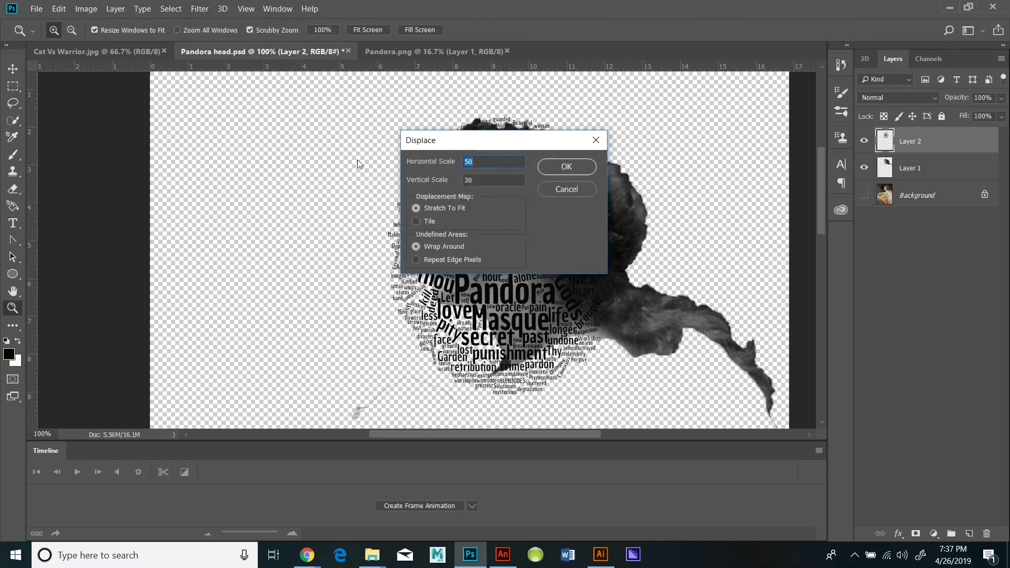
{"action": "left_click", "coordinate": [566, 168]}
{"action": "left_click", "coordinate": [53, 98]}
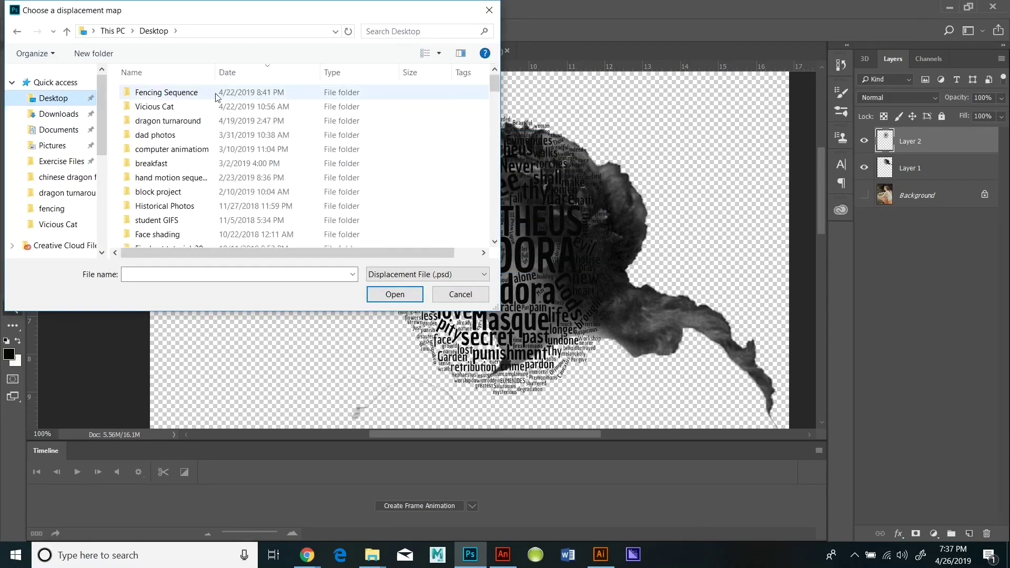
{"action": "left_click", "coordinate": [401, 30]}
{"action": "left_click", "coordinate": [421, 42]}
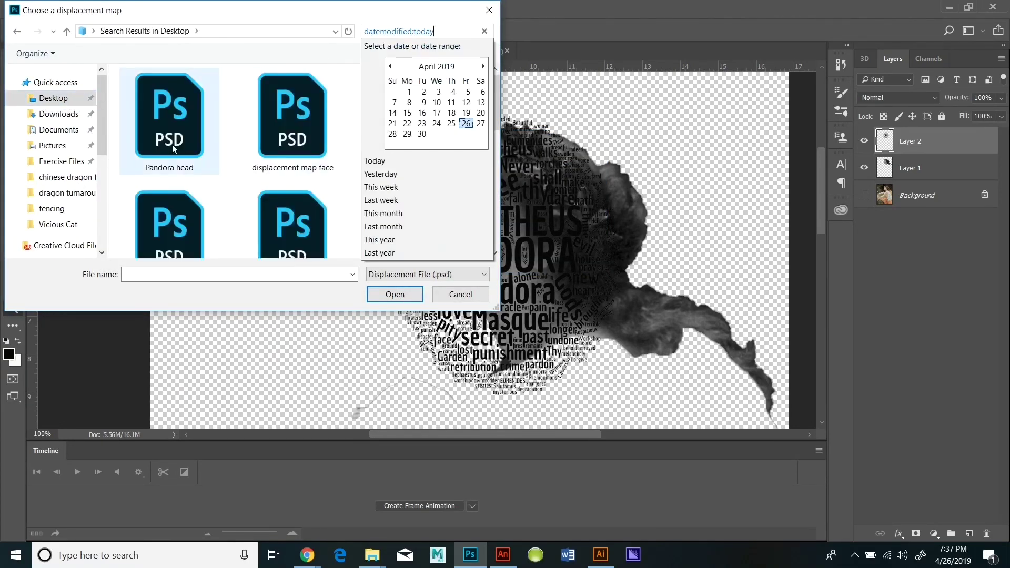
{"action": "left_click", "coordinate": [174, 149]}
{"action": "left_click", "coordinate": [395, 294]}
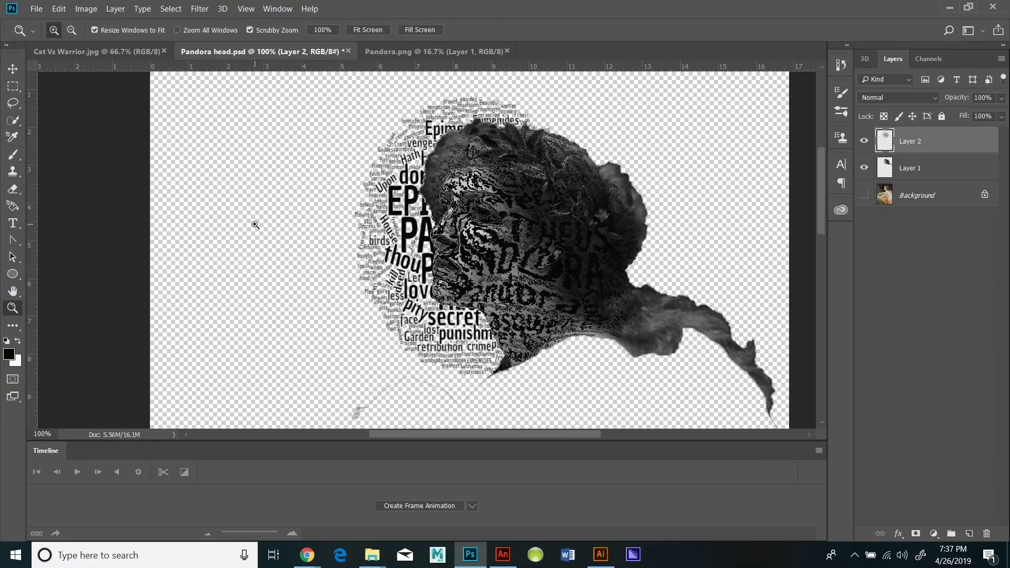
Step: Undo the Displace filter and convert Layer 2 into a smart object
{"action": "left_click", "coordinate": [59, 8]}
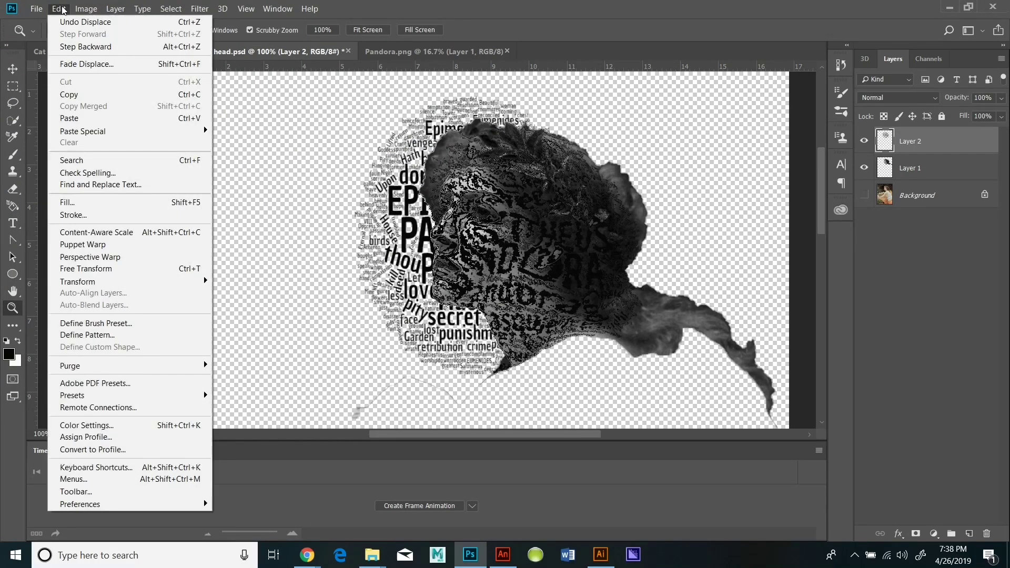
{"action": "left_click", "coordinate": [71, 16]}
{"action": "right_click", "coordinate": [916, 140]}
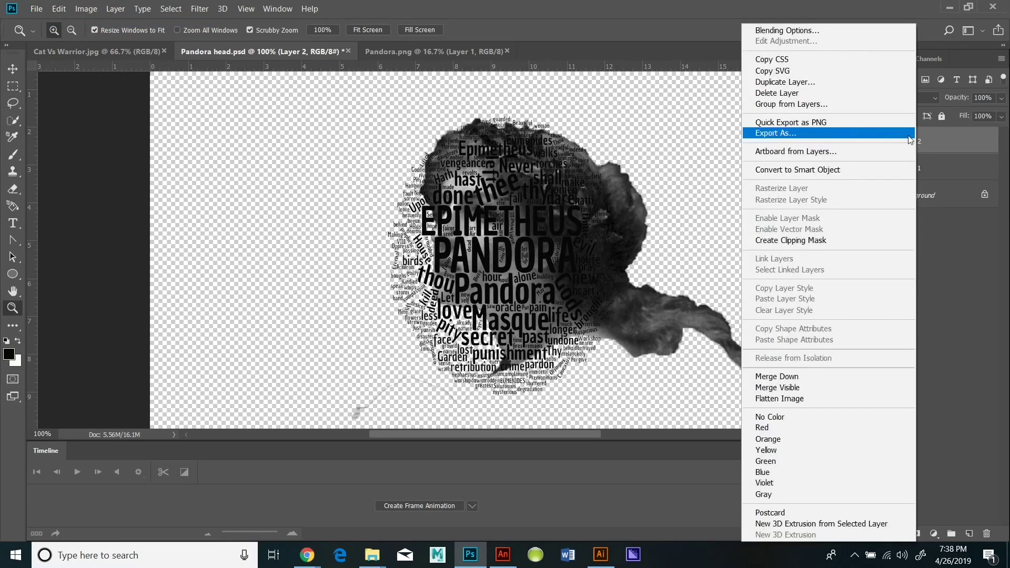
{"action": "left_click", "coordinate": [821, 169]}
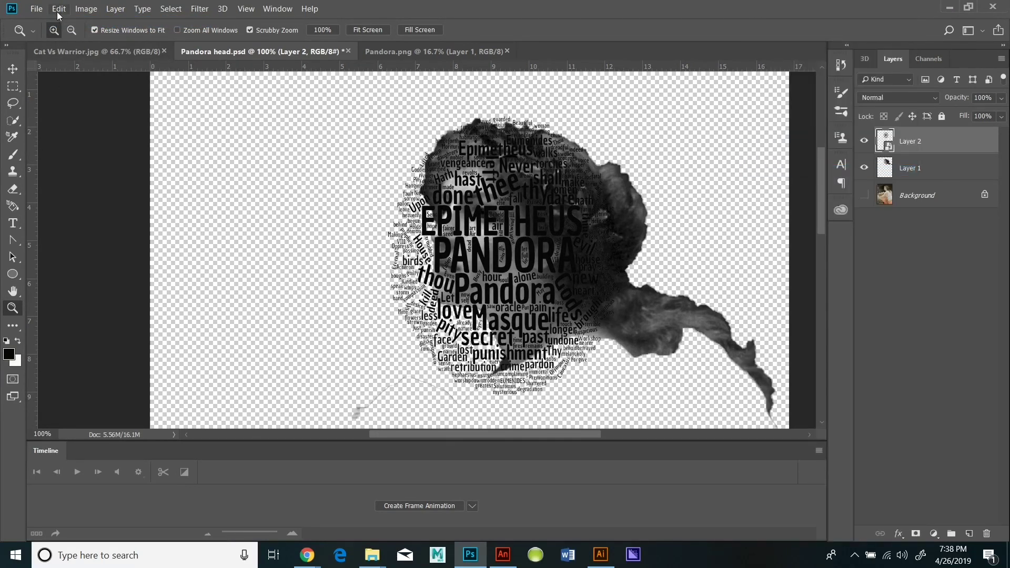
{"action": "left_click", "coordinate": [171, 9]}
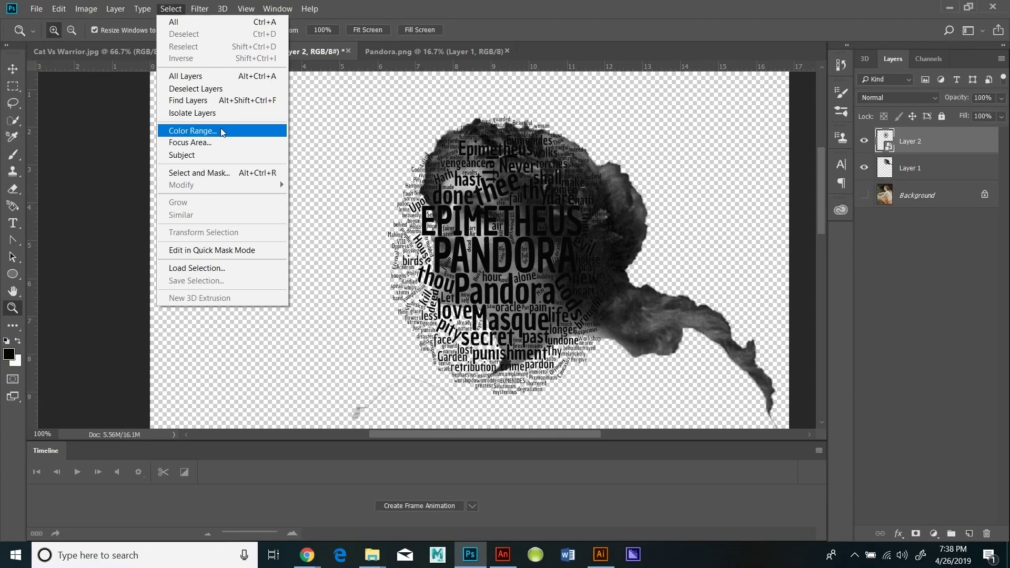
Step: Apply Displace as a smart filter using Pandora head.psd as the displacement map
{"action": "left_click", "coordinate": [200, 9]}
{"action": "mouse_move", "coordinate": [243, 174]}
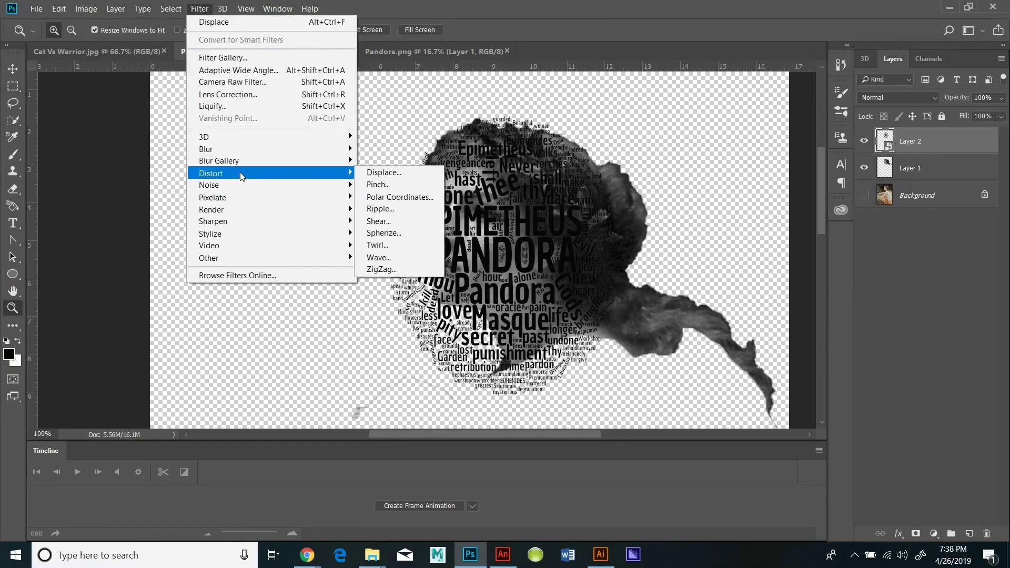
{"action": "left_click", "coordinate": [380, 171]}
{"action": "left_click", "coordinate": [545, 165]}
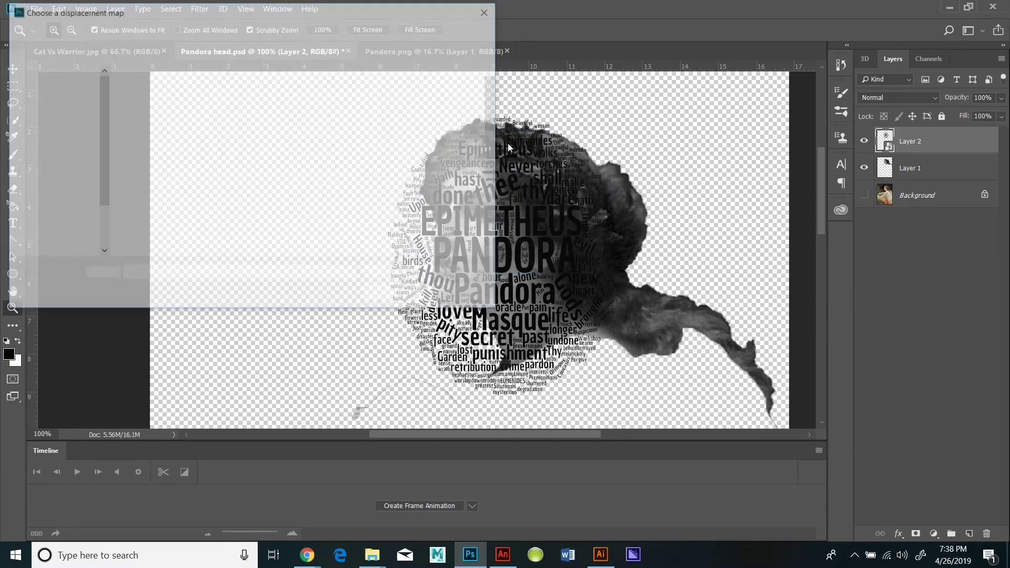
{"action": "left_click", "coordinate": [158, 112]}
{"action": "left_click", "coordinate": [396, 293]}
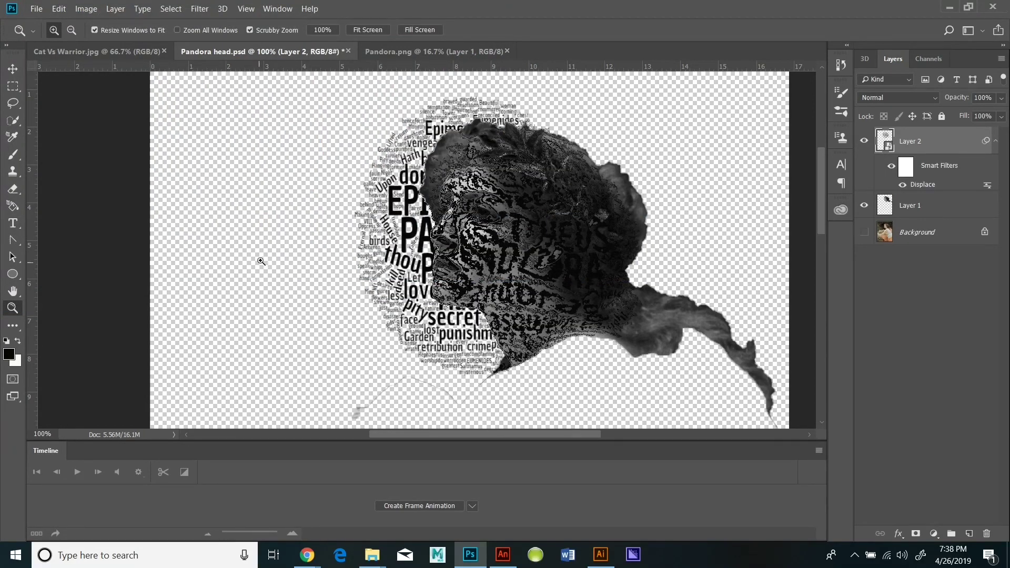
Step: Undo the smart filter and reapply Displace with Pandora head.psd as the map
{"action": "left_click", "coordinate": [58, 8]}
{"action": "left_click", "coordinate": [67, 22]}
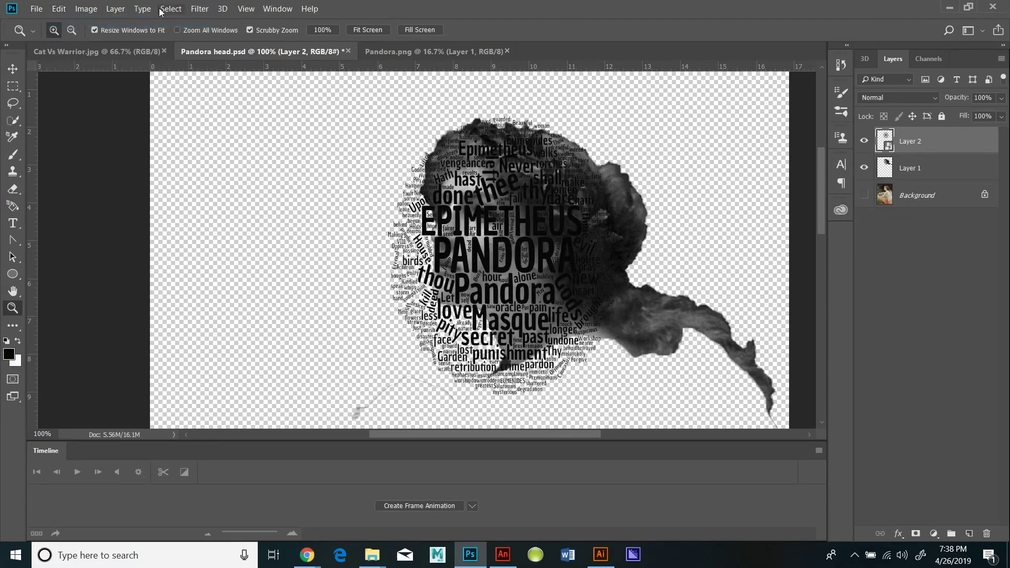
{"action": "left_click", "coordinate": [199, 9]}
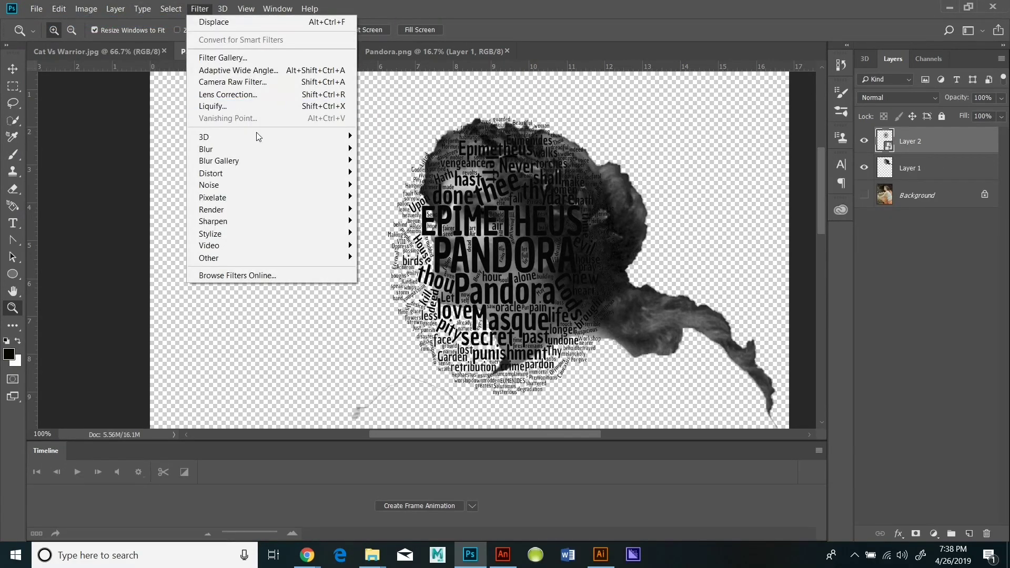
{"action": "mouse_move", "coordinate": [270, 175]}
{"action": "left_click", "coordinate": [387, 172]}
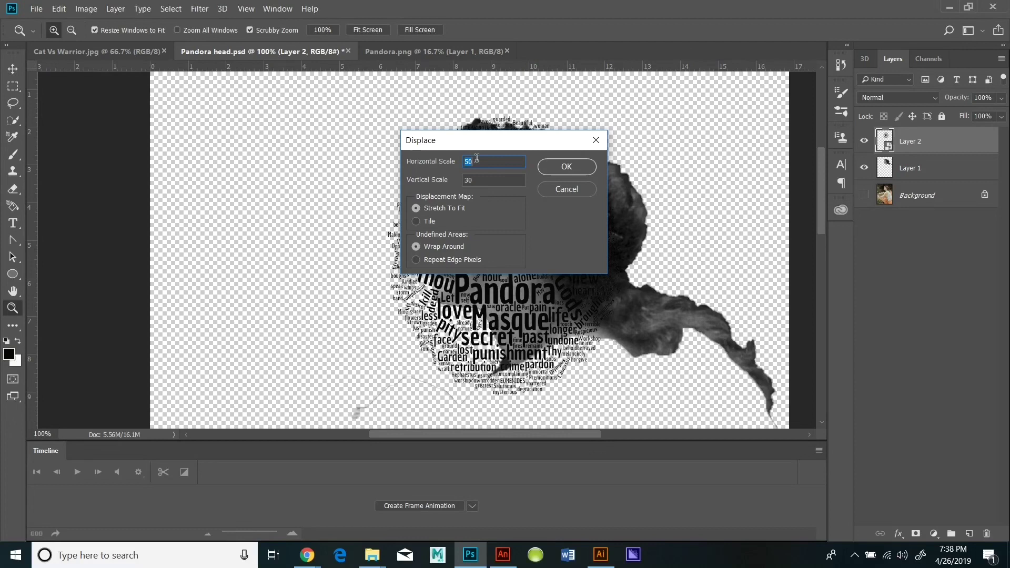
{"action": "left_click", "coordinate": [558, 167]}
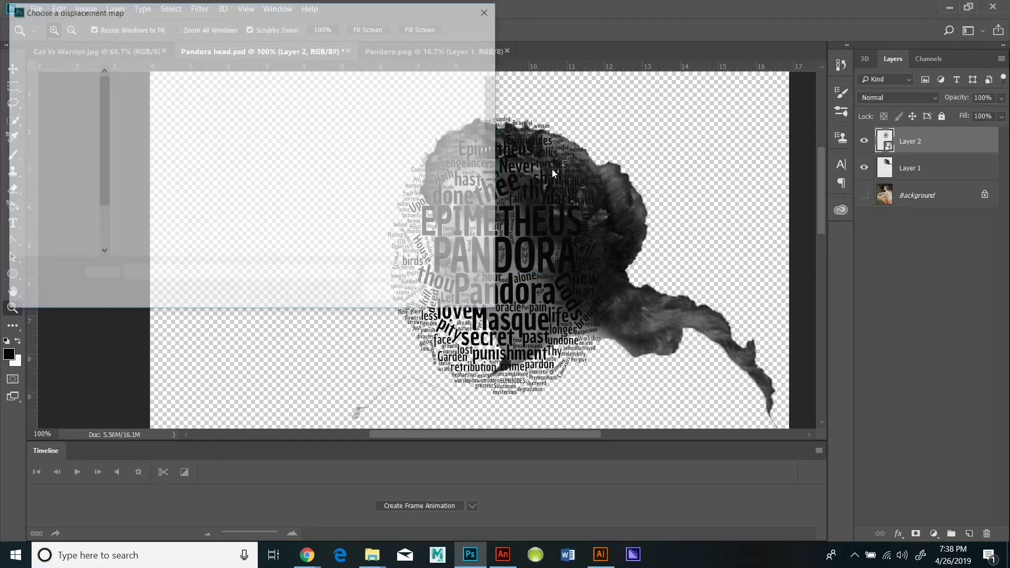
{"action": "left_click", "coordinate": [169, 121]}
{"action": "left_click", "coordinate": [395, 295]}
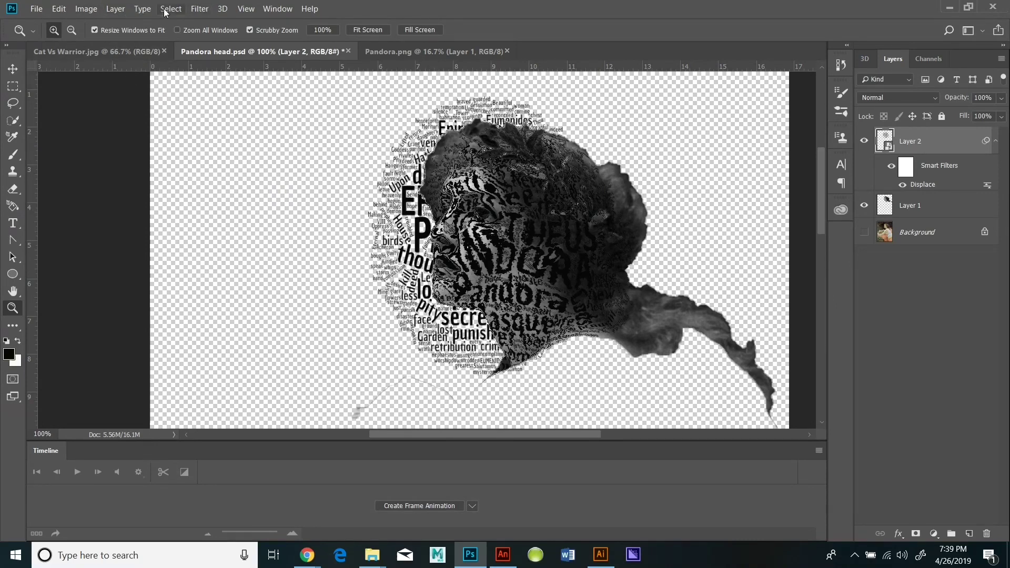
Step: Undo again and reapply Displace with horizontal scale 20 using Pandora head.psd
{"action": "left_click", "coordinate": [59, 8]}
{"action": "left_click", "coordinate": [85, 19]}
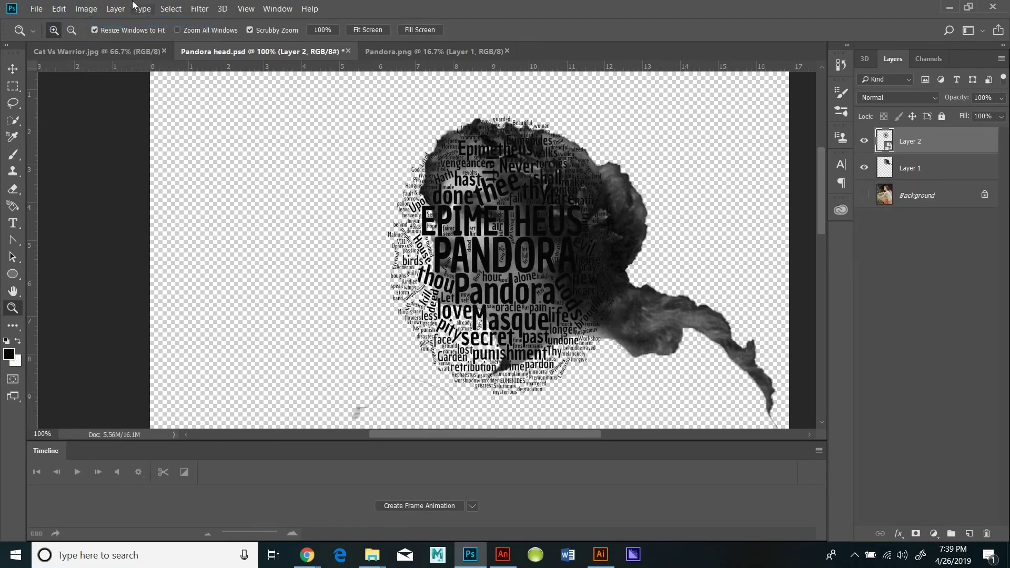
{"action": "left_click", "coordinate": [202, 9]}
{"action": "mouse_move", "coordinate": [329, 174]}
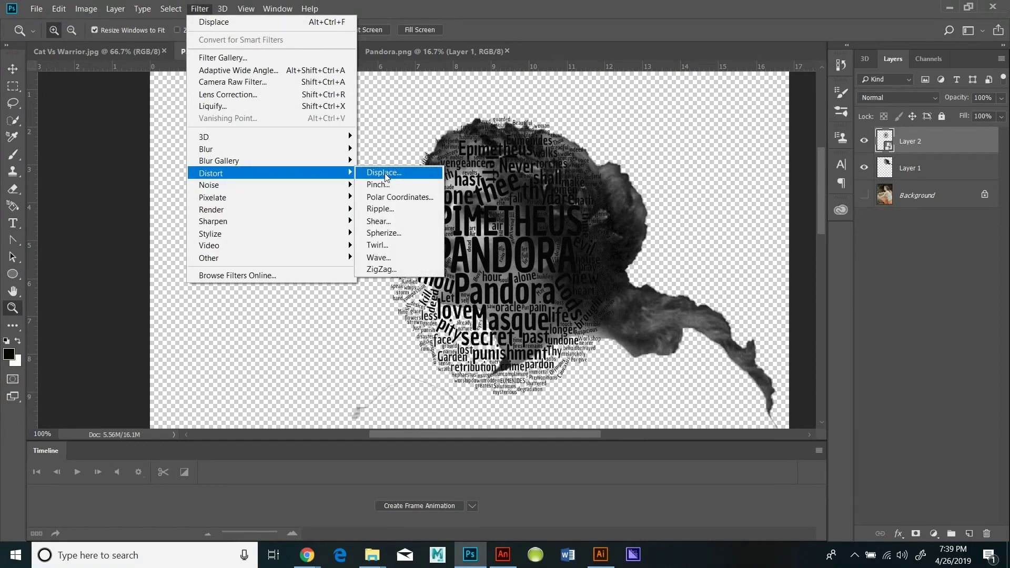
{"action": "left_click", "coordinate": [371, 175]}
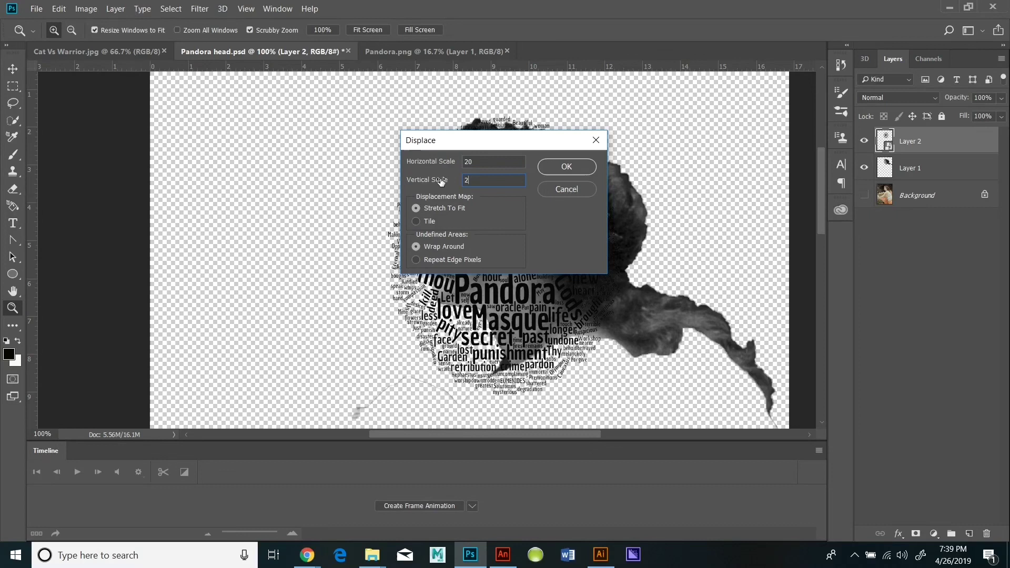
{"action": "left_click", "coordinate": [566, 166]}
{"action": "left_click", "coordinate": [181, 133]}
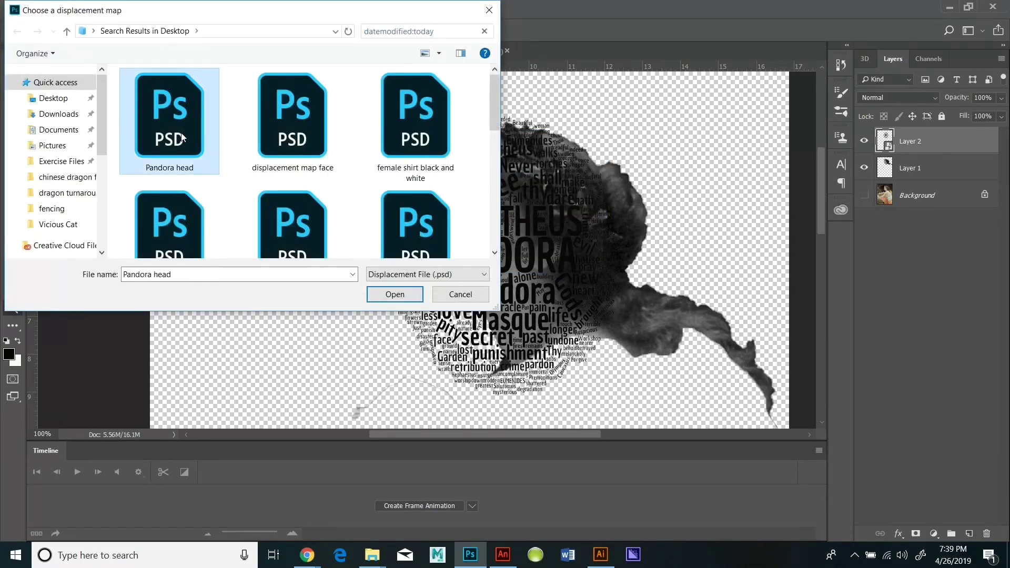
{"action": "left_click", "coordinate": [370, 289]}
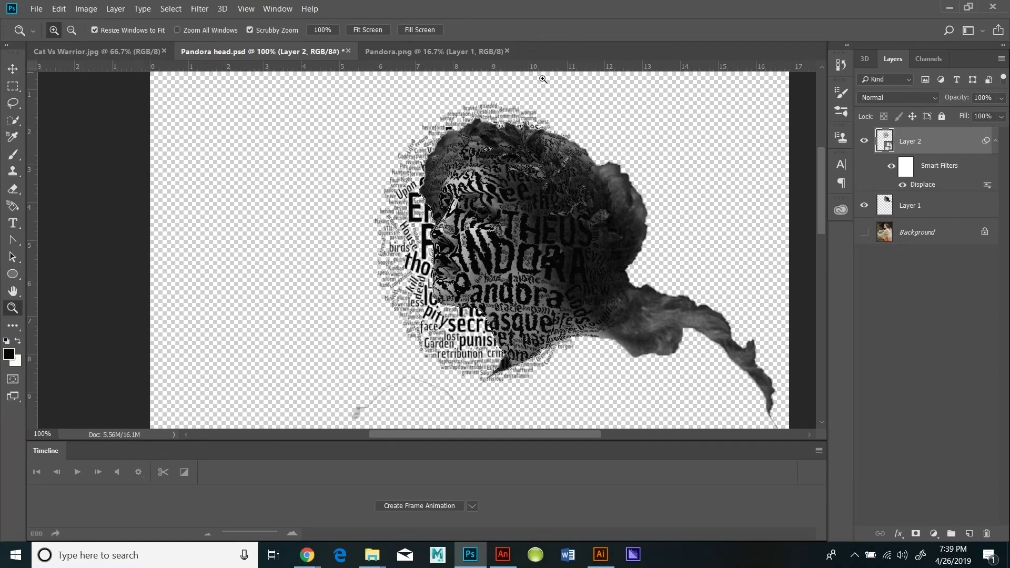
Step: Paint the smart filter mask to remove the displacement along the top of the head
{"action": "left_click", "coordinate": [906, 167]}
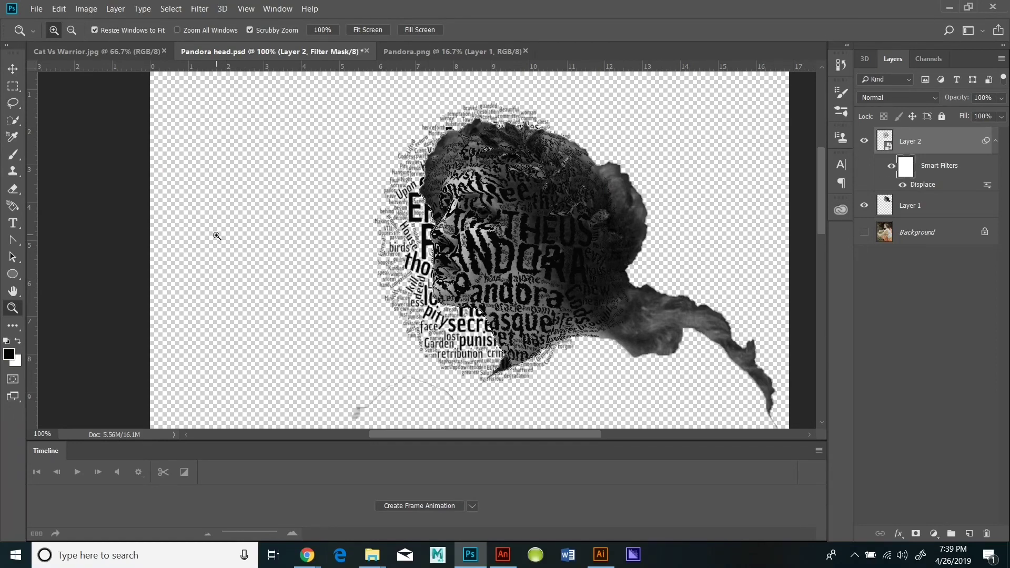
{"action": "key", "text": "b"}
{"action": "mouse_move", "coordinate": [522, 88]}
{"action": "left_mouse_down"}
{"action": "mouse_move", "coordinate": [550, 101]}
{"action": "mouse_move", "coordinate": [455, 112]}
{"action": "mouse_move", "coordinate": [411, 148]}
{"action": "mouse_move", "coordinate": [384, 195]}
{"action": "mouse_move", "coordinate": [402, 236]}
{"action": "mouse_move", "coordinate": [397, 304]}
{"action": "mouse_move", "coordinate": [419, 333]}
{"action": "mouse_move", "coordinate": [480, 353]}
{"action": "mouse_move", "coordinate": [468, 338]}
{"action": "mouse_move", "coordinate": [482, 383]}
{"action": "mouse_move", "coordinate": [514, 395]}
{"action": "mouse_move", "coordinate": [568, 368]}
{"action": "mouse_move", "coordinate": [502, 400]}
{"action": "left_mouse_up"}
{"action": "mouse_move", "coordinate": [409, 103]}
{"action": "left_mouse_down"}
{"action": "mouse_move", "coordinate": [542, 95]}
{"action": "mouse_move", "coordinate": [543, 108]}
{"action": "mouse_move", "coordinate": [484, 100]}
{"action": "left_mouse_up"}
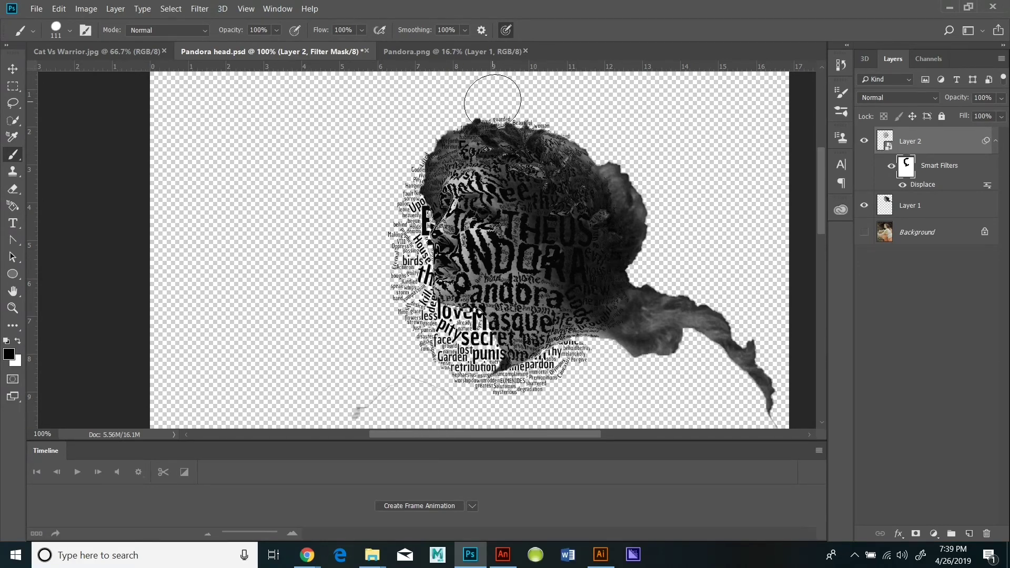
Step: Rasterize Layer 2 and erase stray words along the face's left edge and head top
{"action": "left_click", "coordinate": [885, 141]}
{"action": "left_click", "coordinate": [13, 187]}
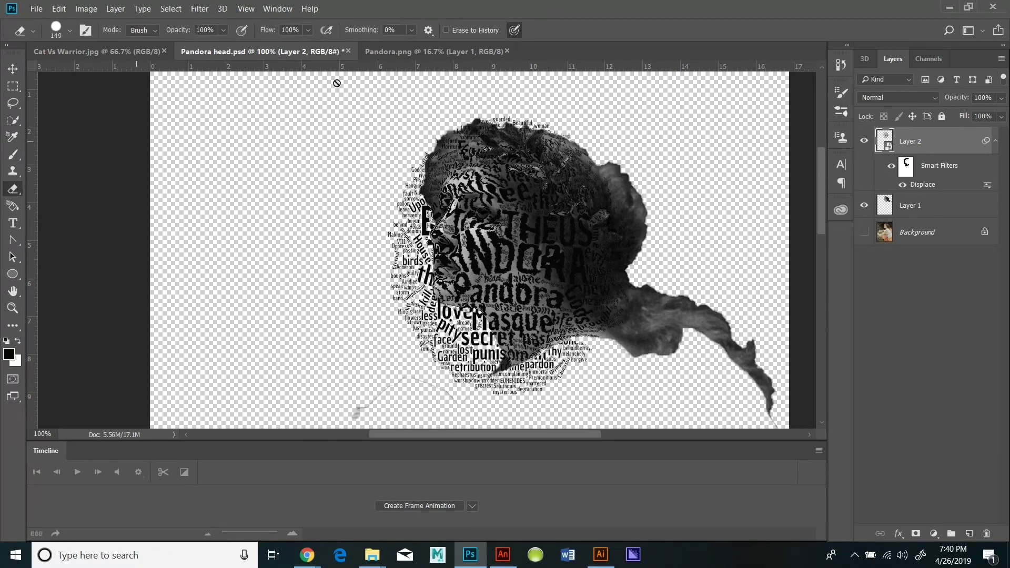
{"action": "right_click", "coordinate": [919, 143]}
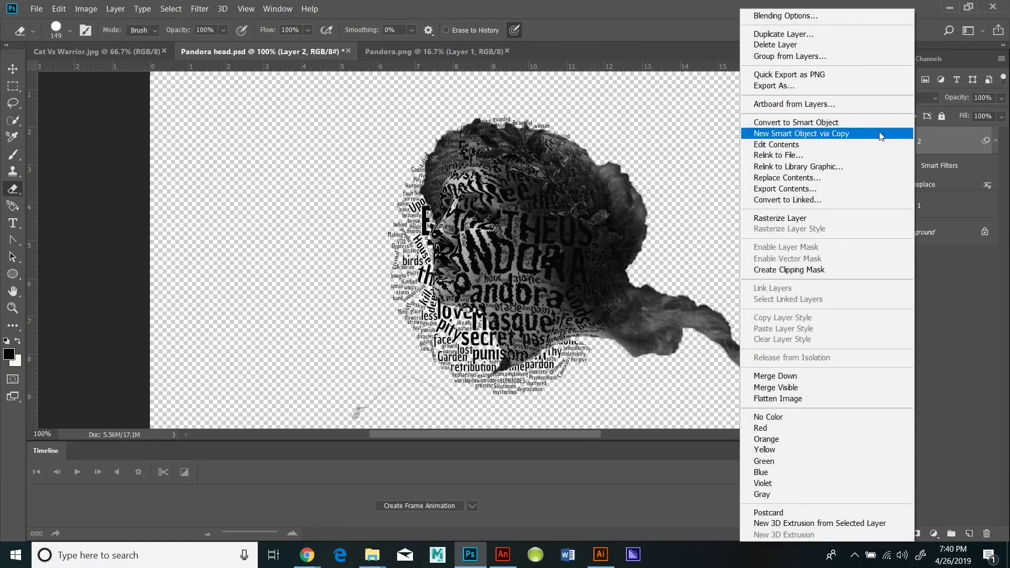
{"action": "left_click", "coordinate": [821, 218]}
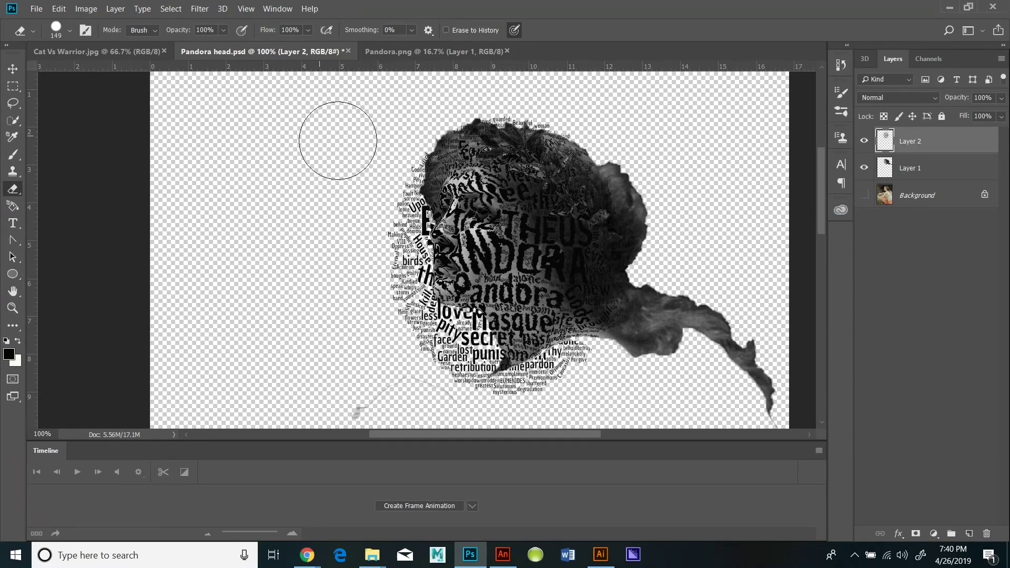
{"action": "mouse_move", "coordinate": [391, 152]}
{"action": "left_mouse_down"}
{"action": "mouse_move", "coordinate": [394, 226]}
{"action": "mouse_move", "coordinate": [391, 290]}
{"action": "mouse_move", "coordinate": [417, 341]}
{"action": "mouse_move", "coordinate": [460, 344]}
{"action": "mouse_move", "coordinate": [453, 376]}
{"action": "mouse_move", "coordinate": [510, 426]}
{"action": "mouse_move", "coordinate": [577, 360]}
{"action": "mouse_move", "coordinate": [622, 383]}
{"action": "mouse_move", "coordinate": [558, 387]}
{"action": "mouse_move", "coordinate": [514, 405]}
{"action": "mouse_move", "coordinate": [570, 384]}
{"action": "left_mouse_up"}
{"action": "left_click_drag", "start_coordinate": [553, 105], "coordinate": [515, 94]}
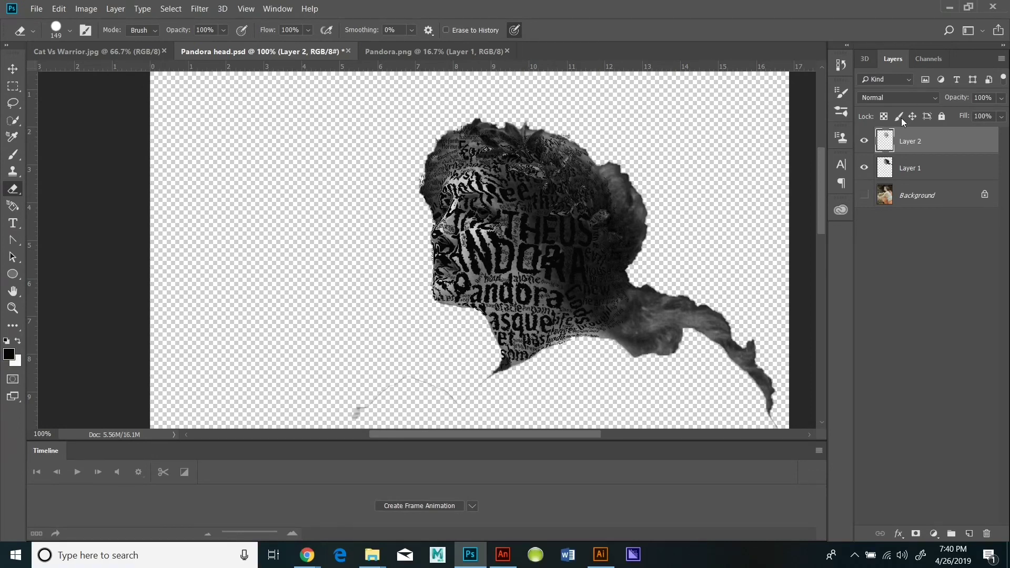
Step: Toggle the grey head and painting layers, leaving both hidden behind the word-cloud head
{"action": "left_click", "coordinate": [864, 168]}
{"action": "left_click", "coordinate": [864, 168]}
{"action": "left_click", "coordinate": [864, 195]}
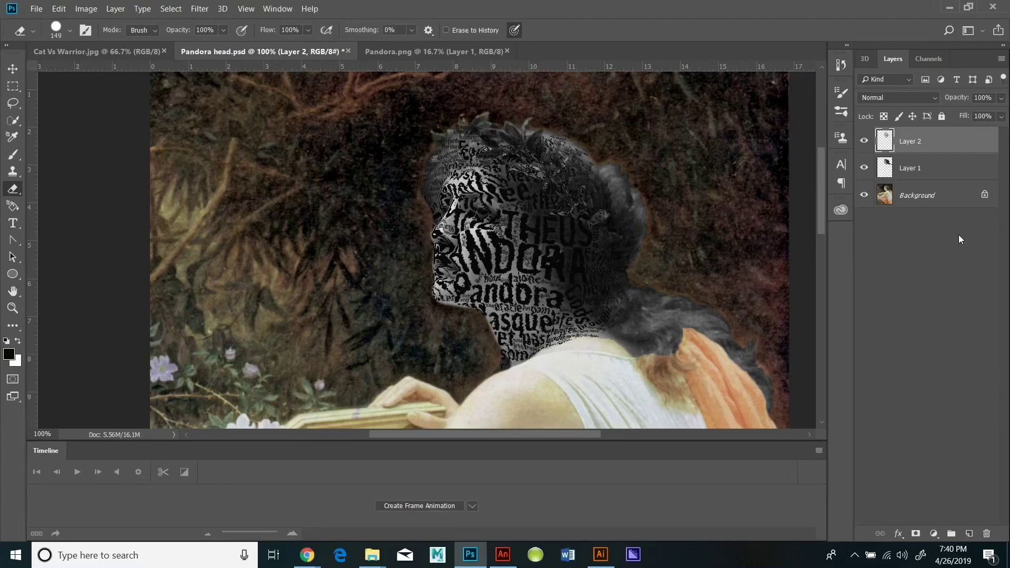
{"action": "left_click", "coordinate": [864, 168]}
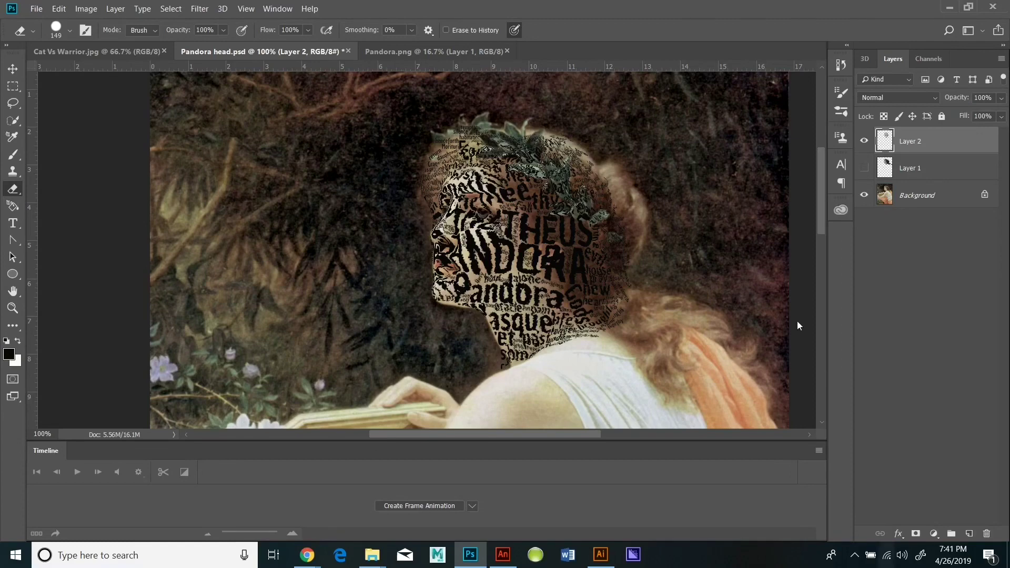
{"action": "left_click", "coordinate": [865, 195]}
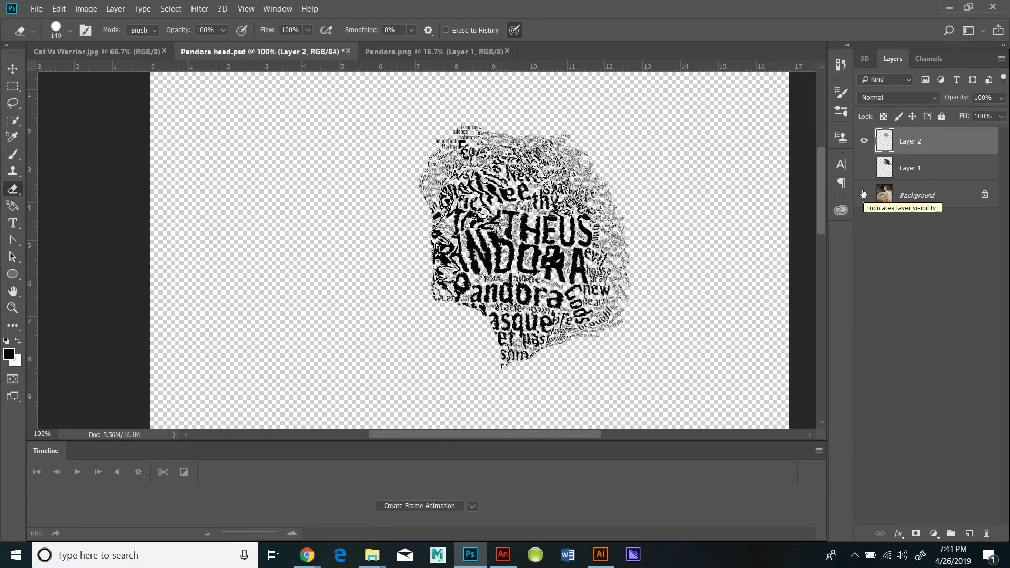
Step: Create a new Layer 3 and move it below the word-cloud Layer 2
{"action": "left_click", "coordinate": [116, 9]}
{"action": "mouse_move", "coordinate": [263, 20]}
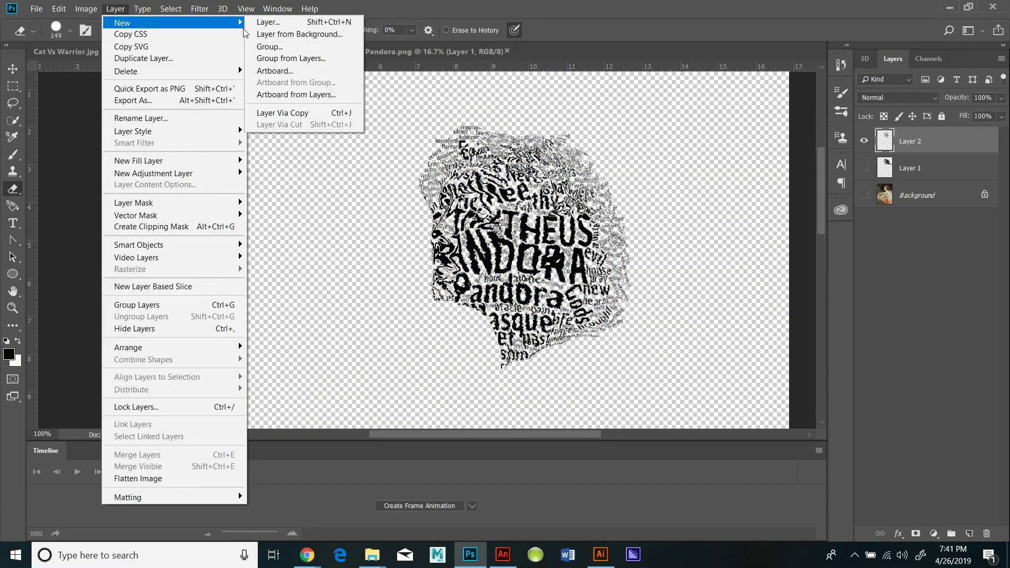
{"action": "left_click", "coordinate": [392, 21]}
{"action": "left_click", "coordinate": [613, 159]}
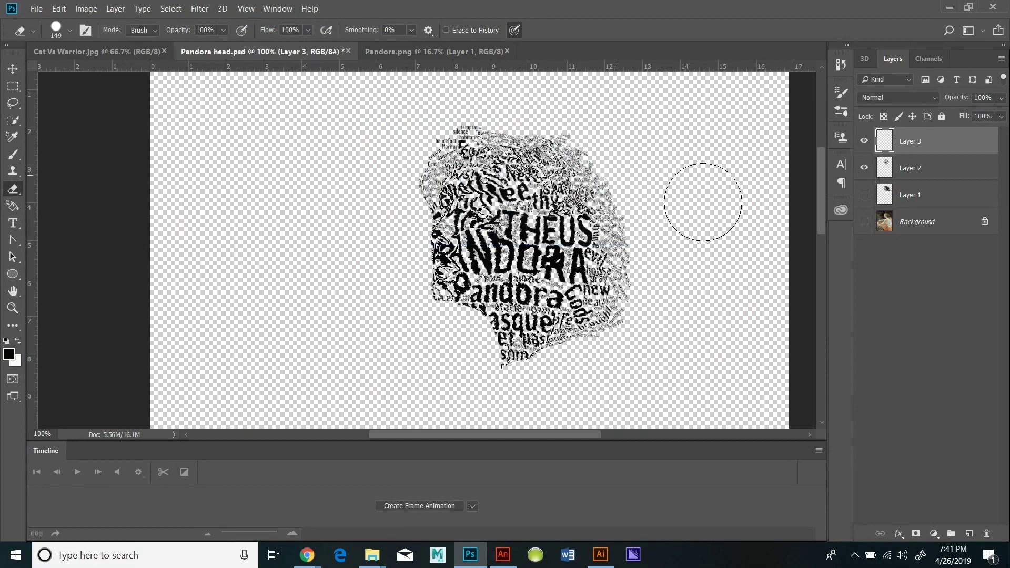
{"action": "left_click_drag", "start_coordinate": [952, 147], "coordinate": [967, 178]}
Step: Fill Layer 3 with white
{"action": "left_click", "coordinate": [59, 9]}
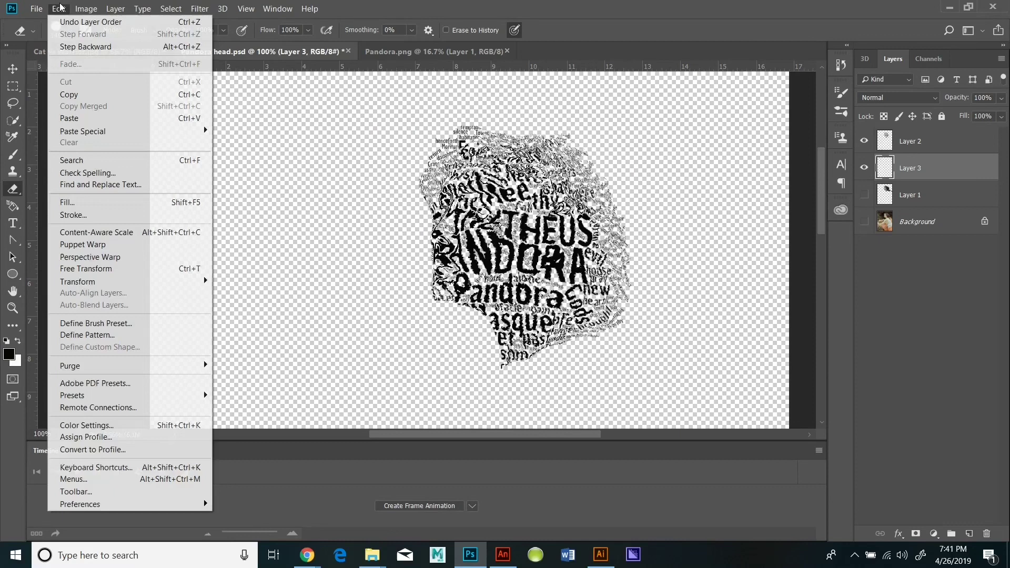
{"action": "left_click", "coordinate": [100, 205]}
{"action": "left_click", "coordinate": [837, 147]}
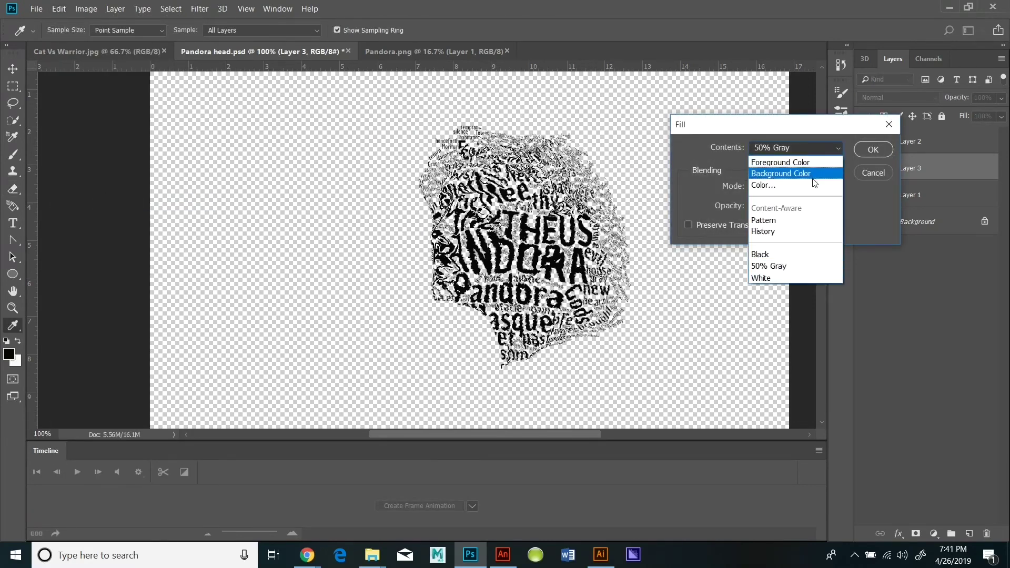
{"action": "left_click", "coordinate": [782, 278]}
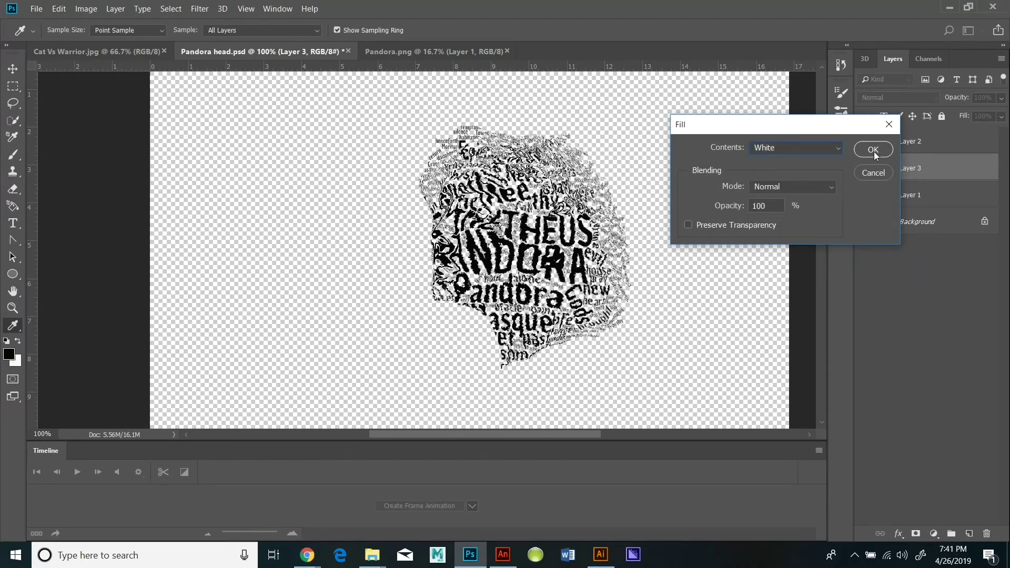
{"action": "left_click", "coordinate": [873, 150]}
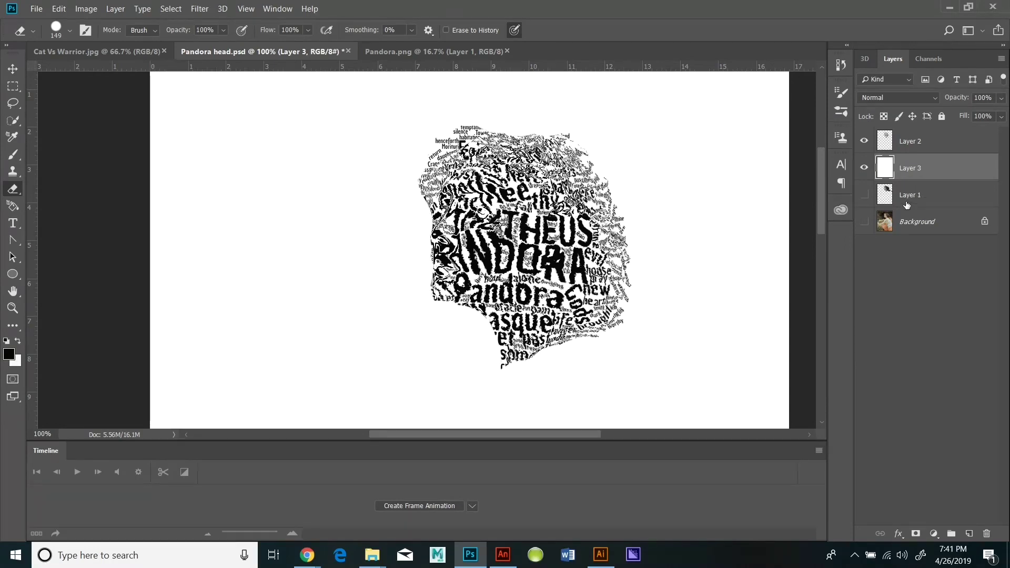
Step: Hide the word-cloud and white layers, then show and select the greyscale Pandora head layer
{"action": "left_click", "coordinate": [865, 168]}
{"action": "left_click", "coordinate": [864, 141]}
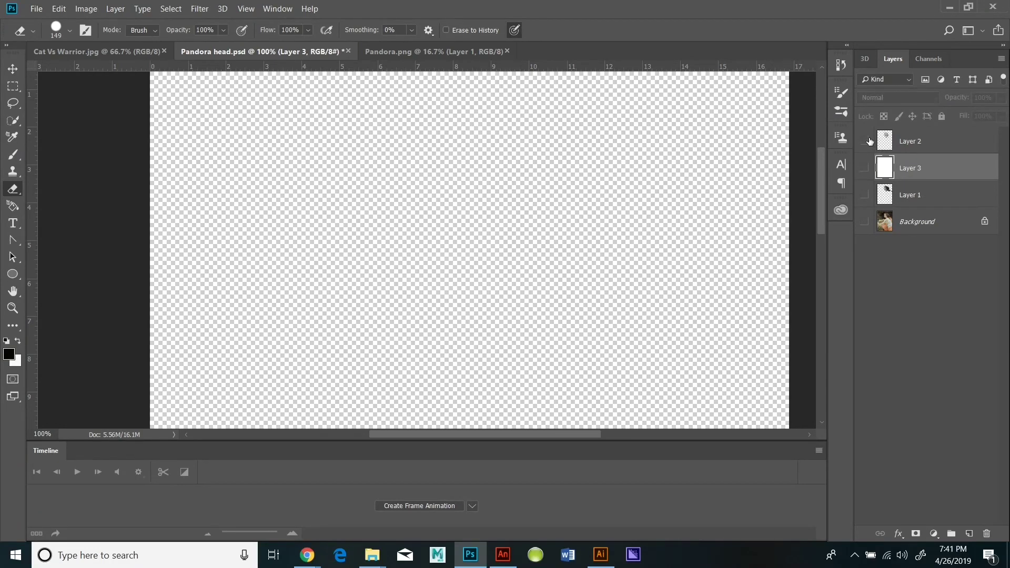
{"action": "left_click", "coordinate": [865, 195]}
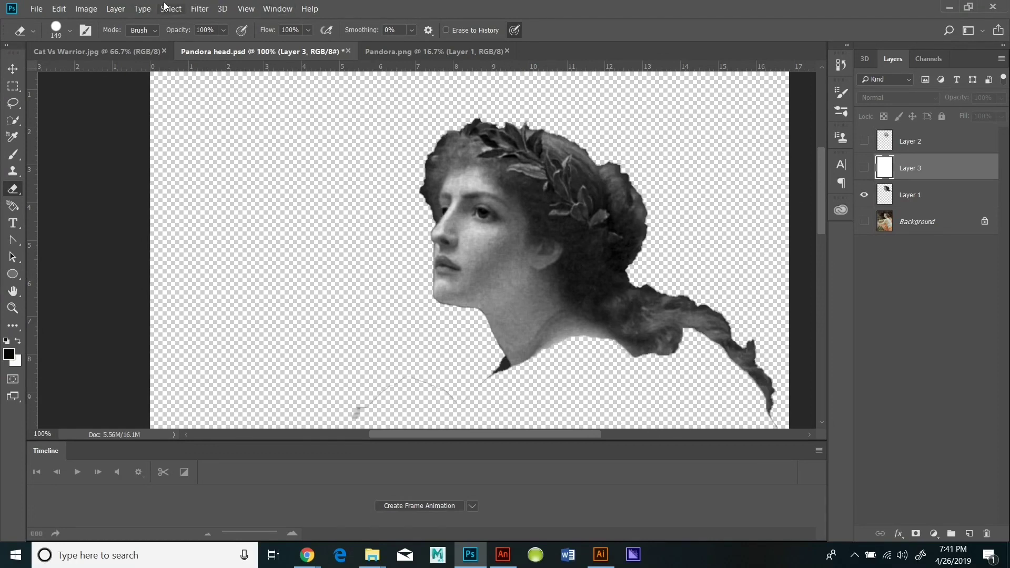
{"action": "left_click", "coordinate": [201, 9]}
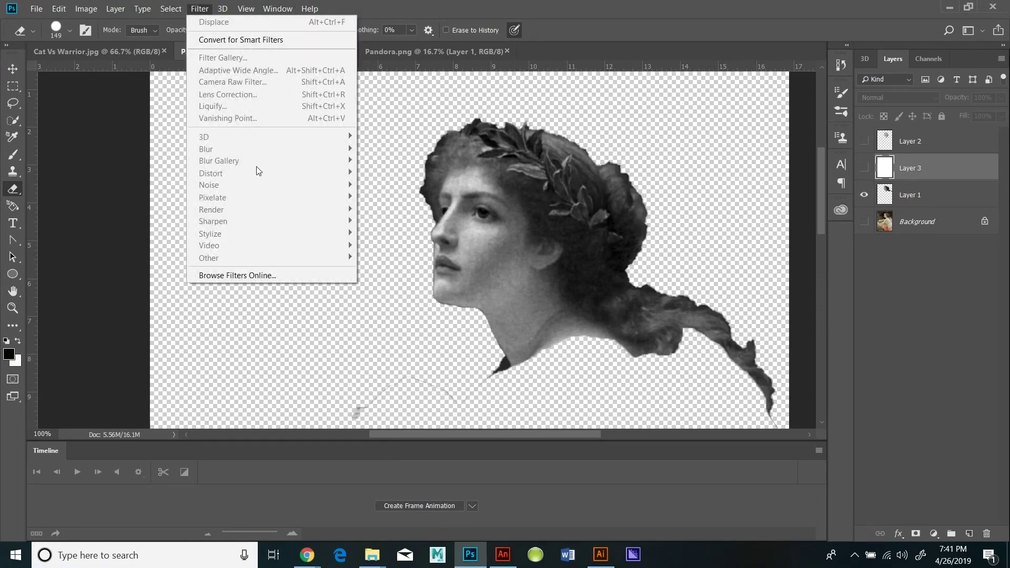
{"action": "left_click", "coordinate": [412, 113]}
{"action": "left_click", "coordinate": [928, 195]}
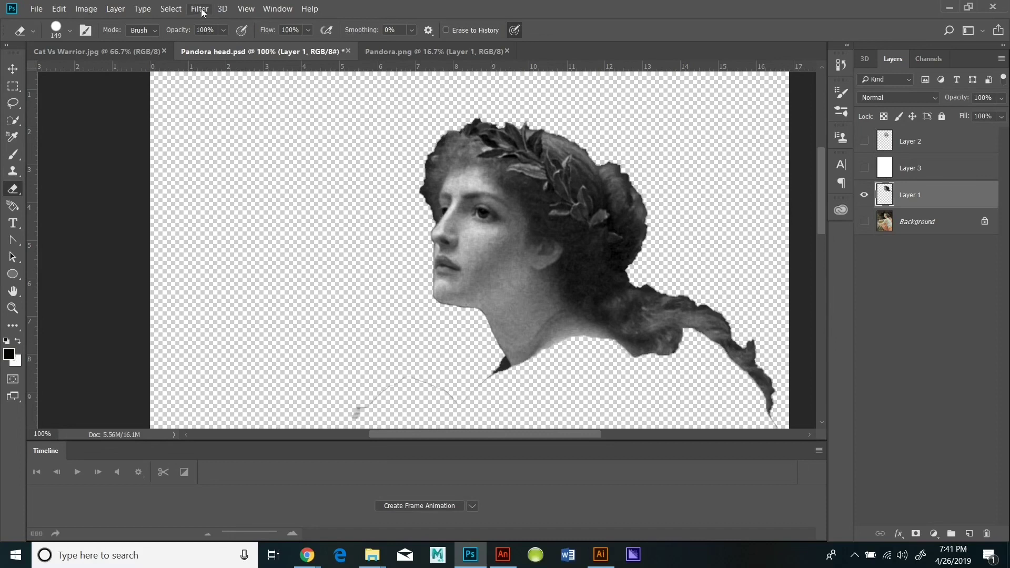
Step: Apply Stylize > Trace Contour to the head and briefly preview the word-cloud layer over it
{"action": "left_click", "coordinate": [200, 9]}
{"action": "mouse_move", "coordinate": [226, 210]}
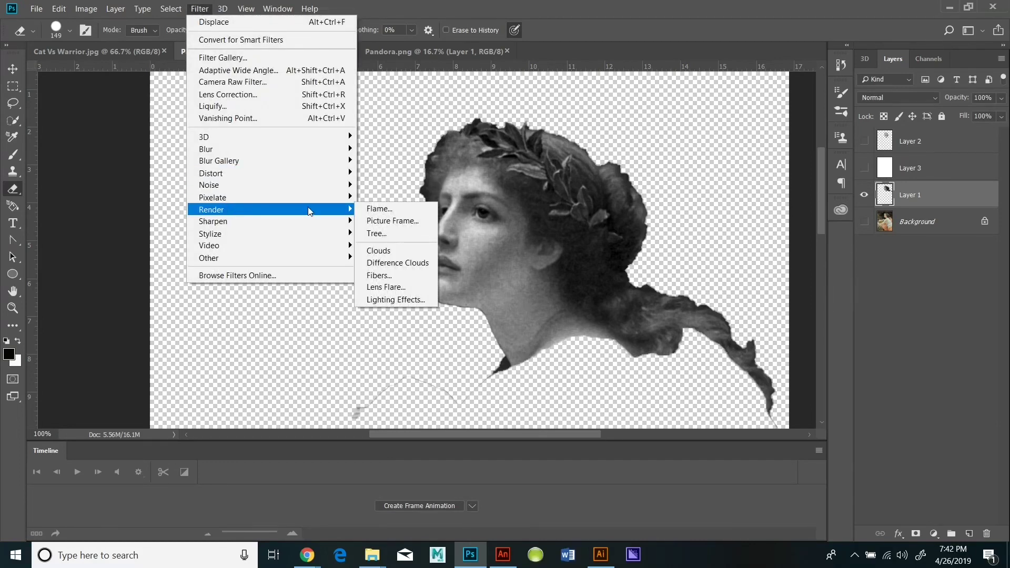
{"action": "mouse_move", "coordinate": [295, 230]}
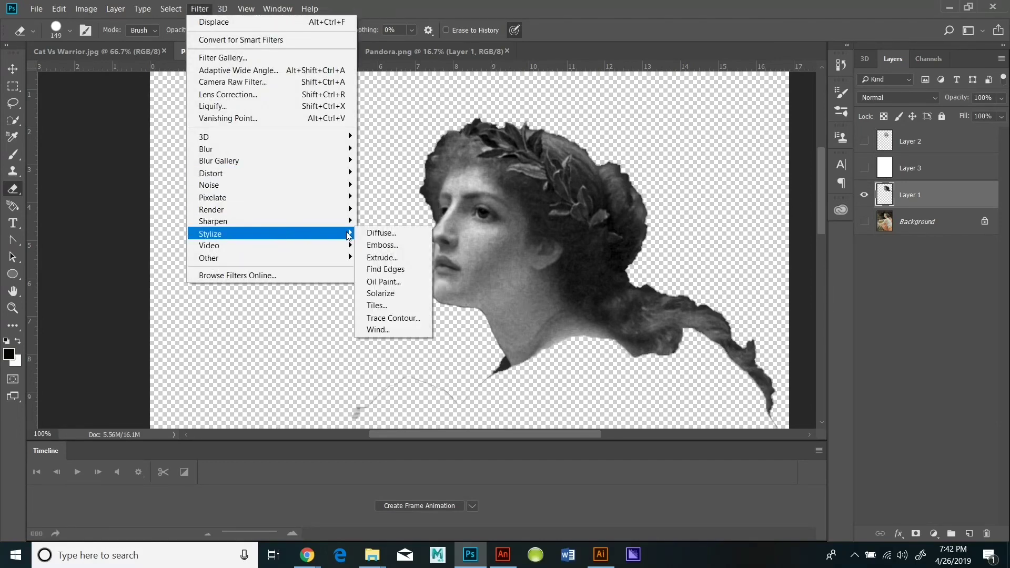
{"action": "left_click", "coordinate": [415, 317]}
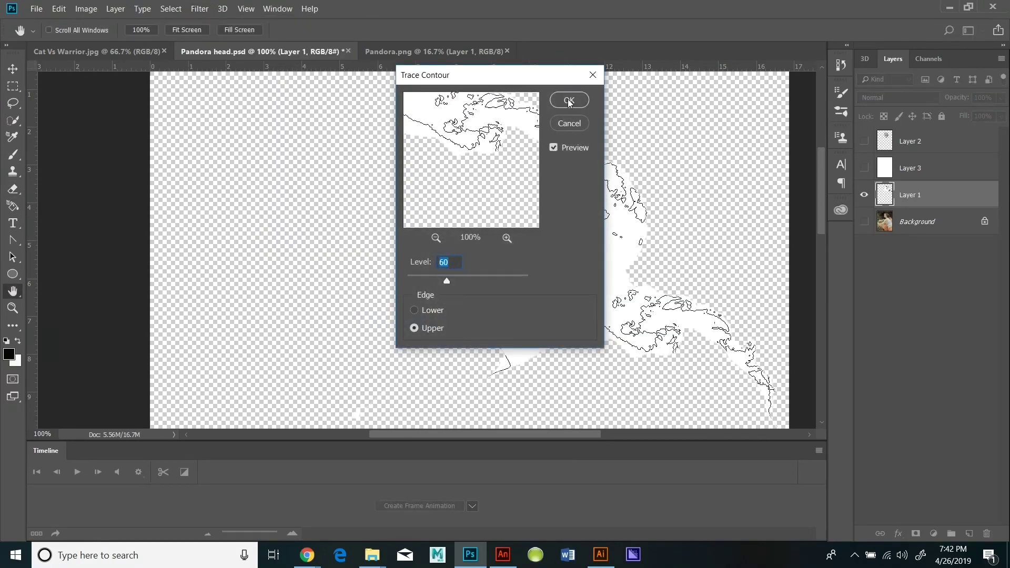
{"action": "left_click", "coordinate": [570, 100]}
{"action": "left_click", "coordinate": [863, 141]}
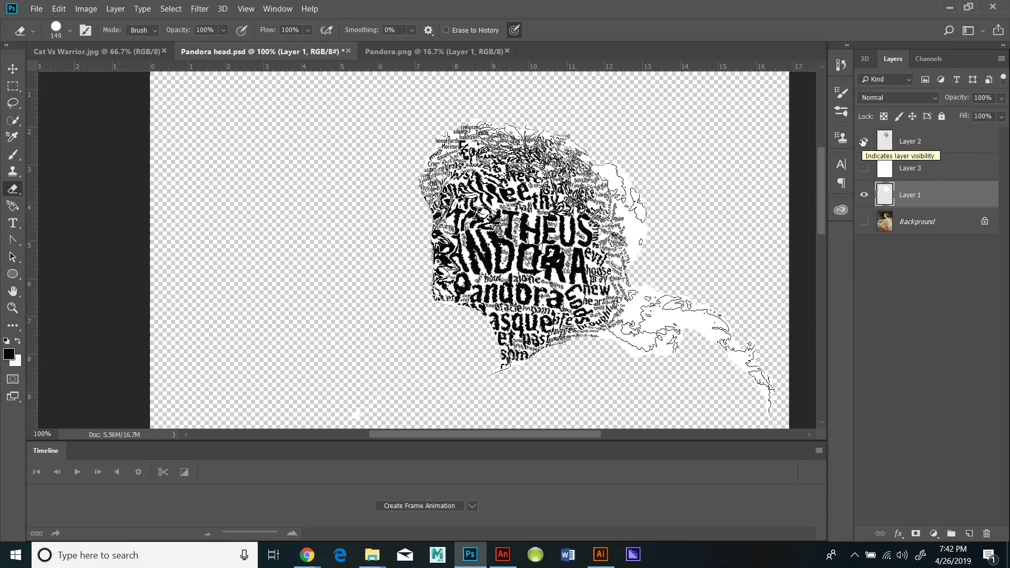
{"action": "left_click", "coordinate": [863, 141]}
Step: Undo and redo the Trace Contour effect to compare the result
{"action": "left_click", "coordinate": [60, 8]}
{"action": "left_click", "coordinate": [70, 16]}
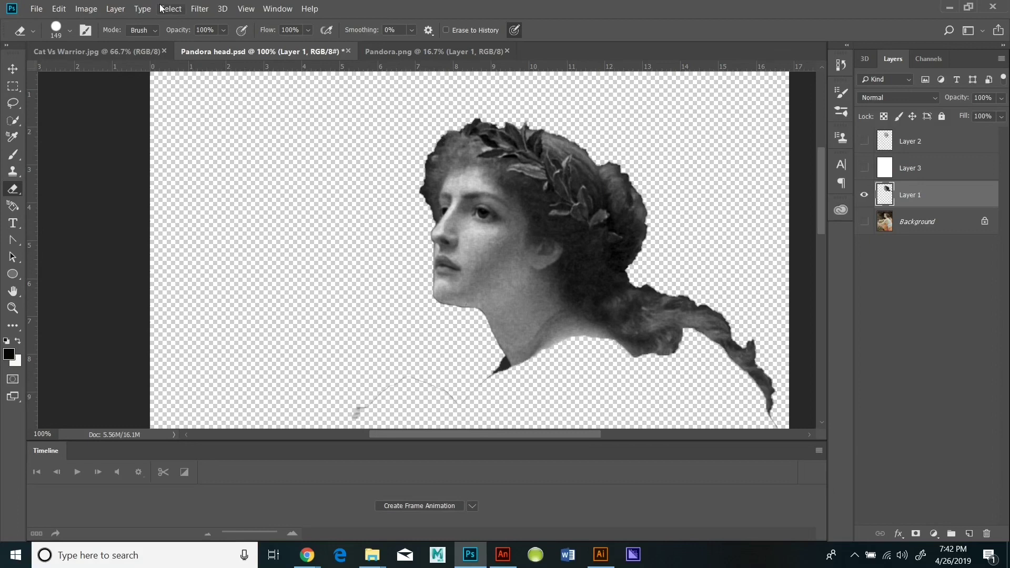
{"action": "left_click", "coordinate": [59, 9]}
{"action": "left_click", "coordinate": [67, 24]}
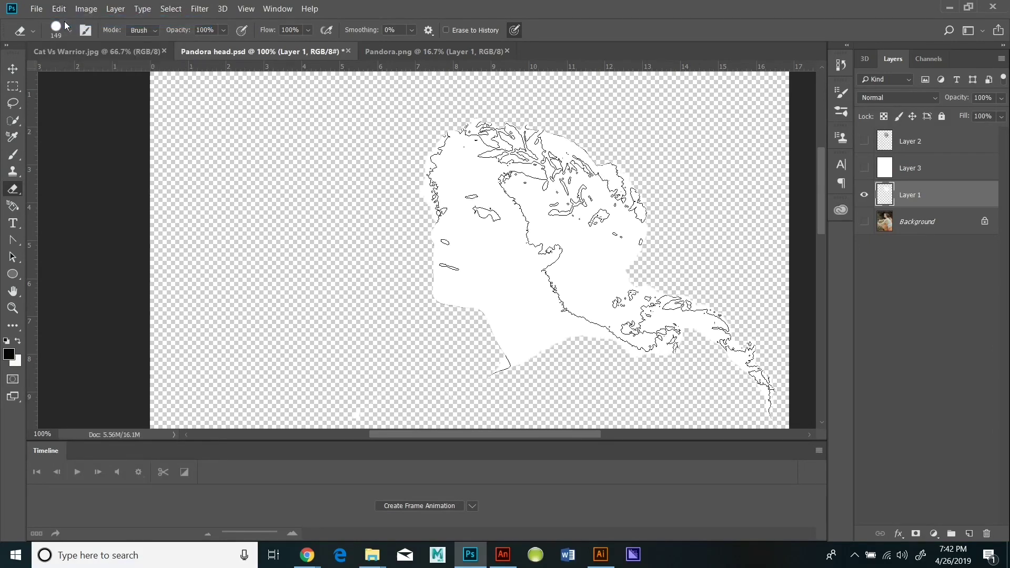
Step: Select the contour lines with Color Range at maximum range and fuzziness 100
{"action": "left_click", "coordinate": [171, 9]}
{"action": "left_click", "coordinate": [234, 130]}
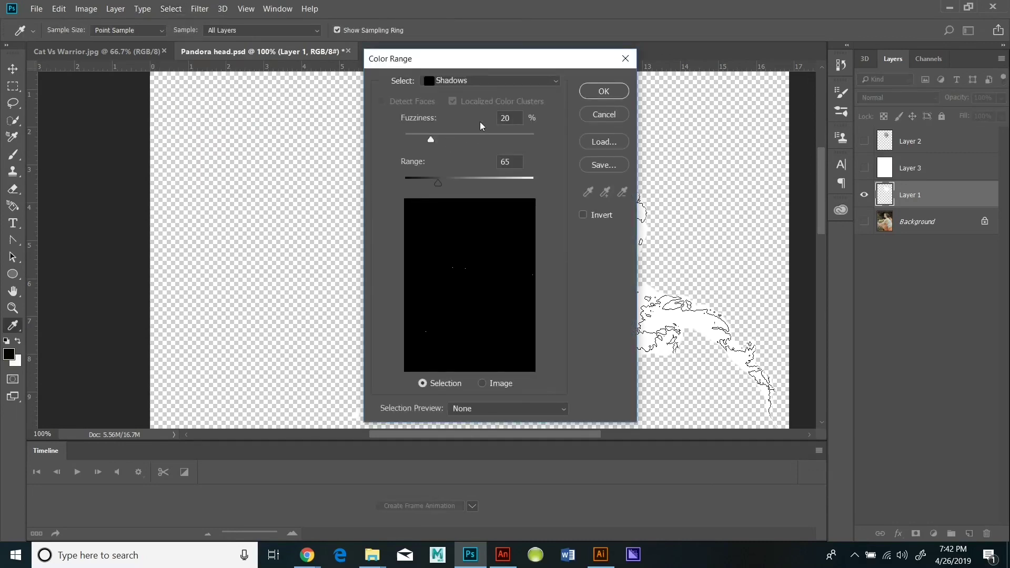
{"action": "left_click_drag", "start_coordinate": [437, 183], "coordinate": [533, 182]}
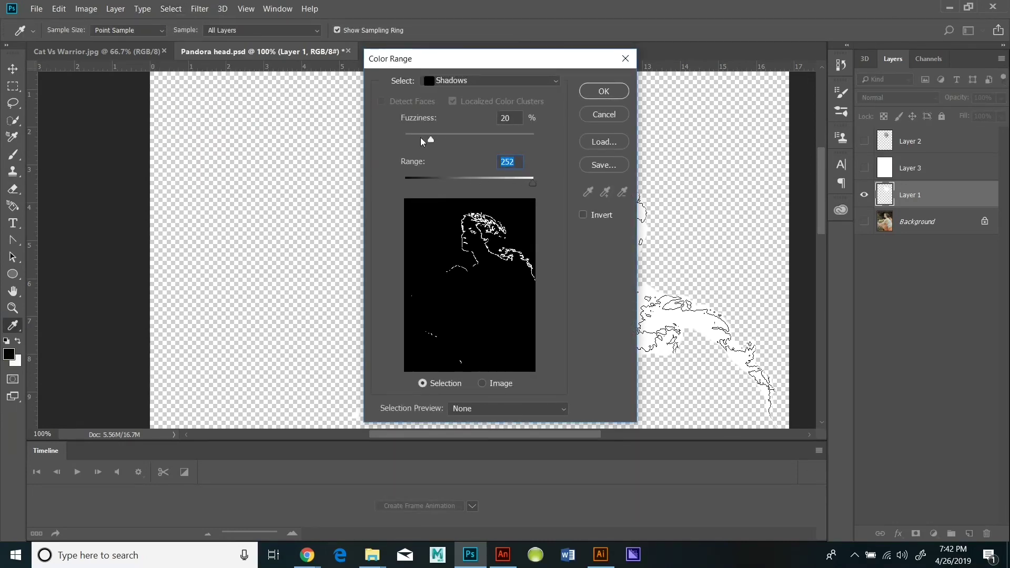
{"action": "left_click_drag", "start_coordinate": [422, 142], "coordinate": [544, 138]}
{"action": "left_click", "coordinate": [587, 89]}
Step: Expand the selection by 1 pixel and fill it with black
{"action": "left_click", "coordinate": [171, 9]}
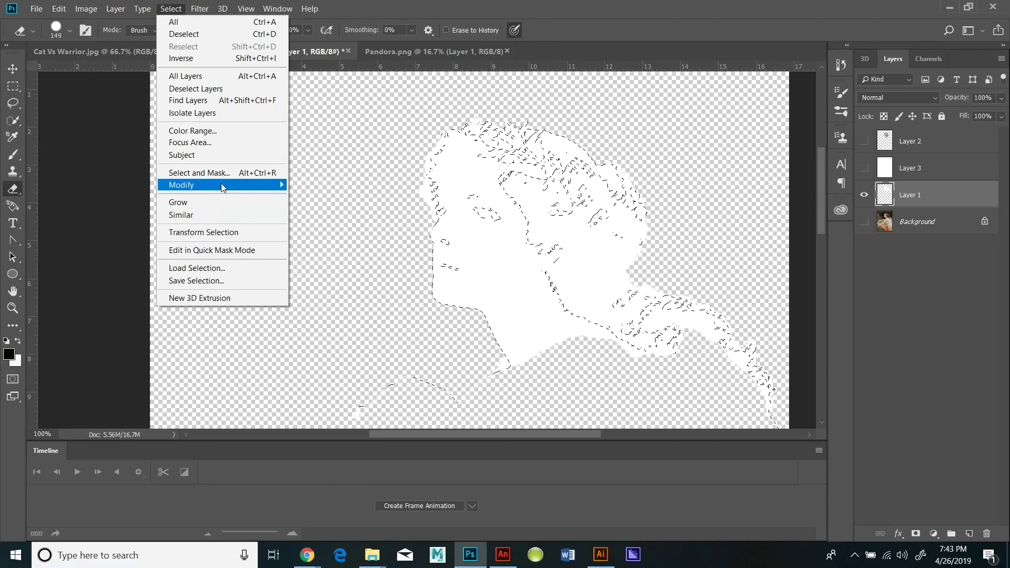
{"action": "mouse_move", "coordinate": [221, 183]}
{"action": "left_click", "coordinate": [332, 209]}
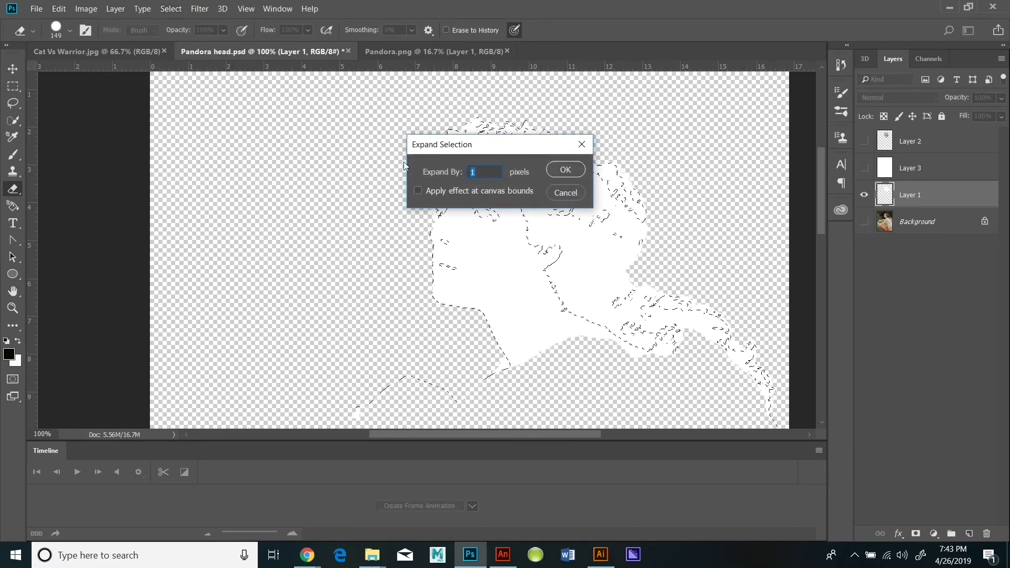
{"action": "left_click", "coordinate": [556, 168]}
{"action": "left_click", "coordinate": [63, 9]}
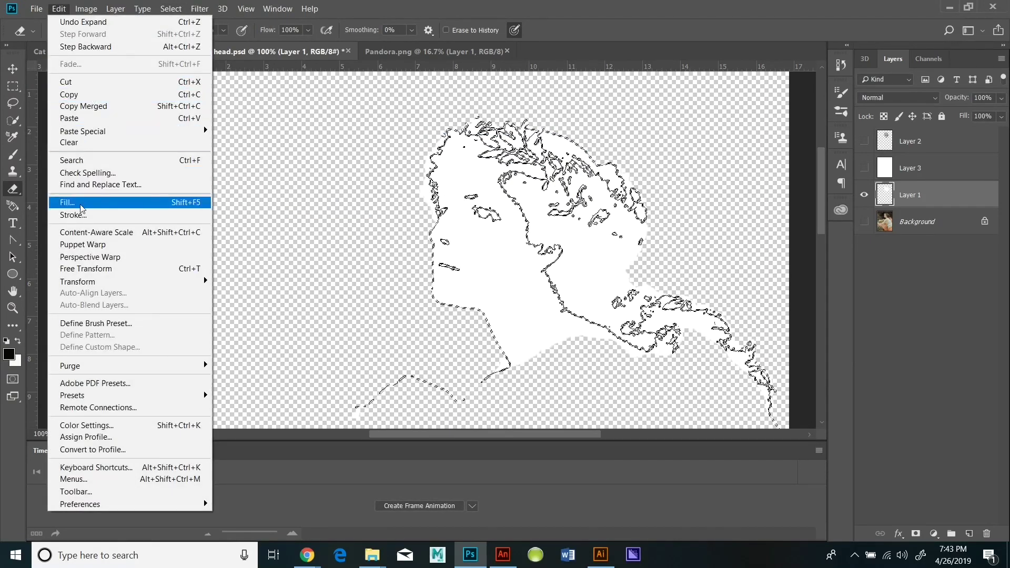
{"action": "left_click", "coordinate": [73, 202]}
{"action": "left_click", "coordinate": [828, 149]}
{"action": "left_click", "coordinate": [761, 254]}
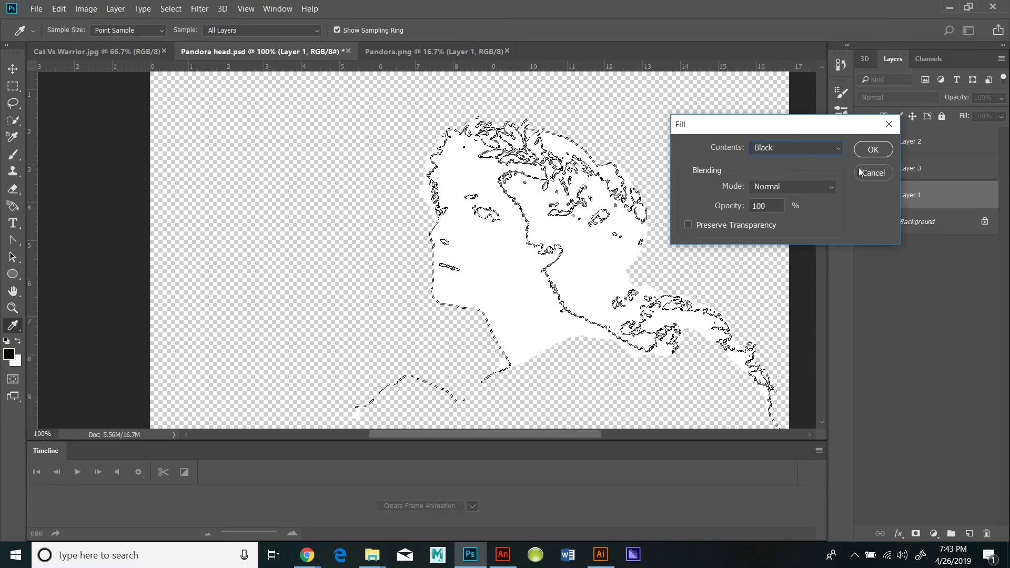
{"action": "left_click", "coordinate": [873, 150]}
Step: Cut the black outline off the head layer and paste it as new Layer 4 with Layer 2 showing
{"action": "key", "text": "e"}
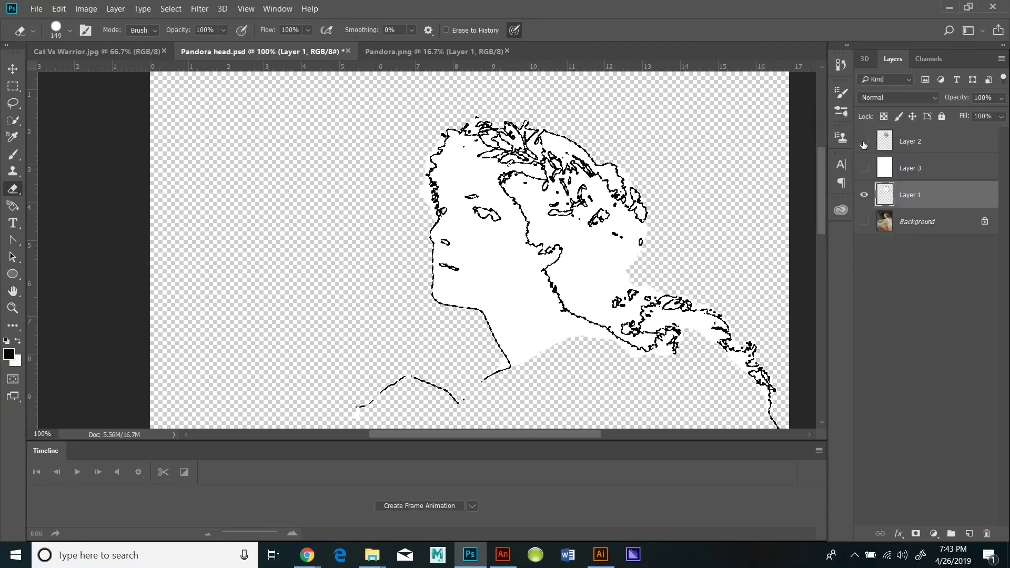
{"action": "left_click", "coordinate": [58, 10]}
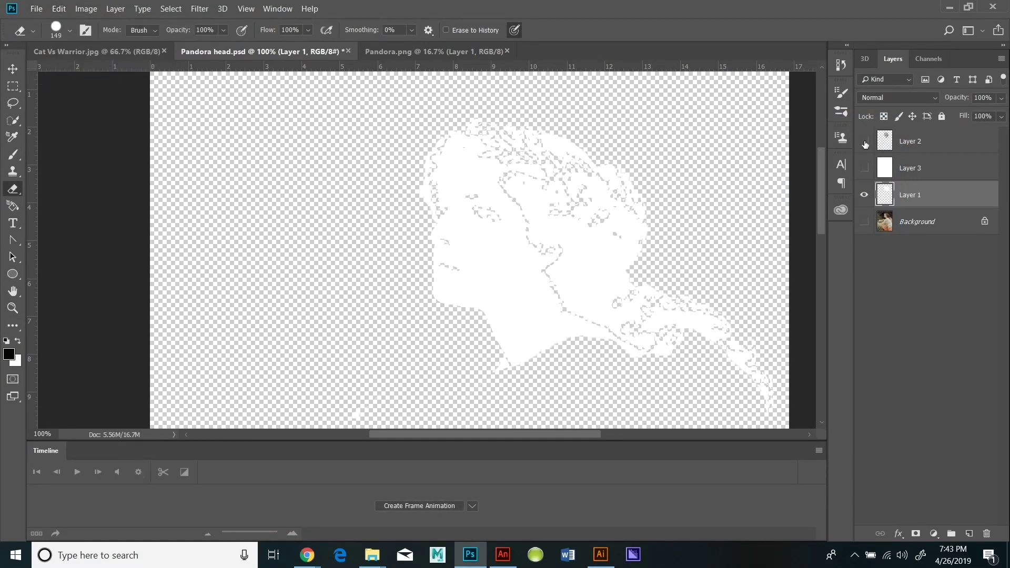
{"action": "left_click", "coordinate": [864, 141]}
{"action": "left_click", "coordinate": [58, 9]}
{"action": "left_click", "coordinate": [69, 118]}
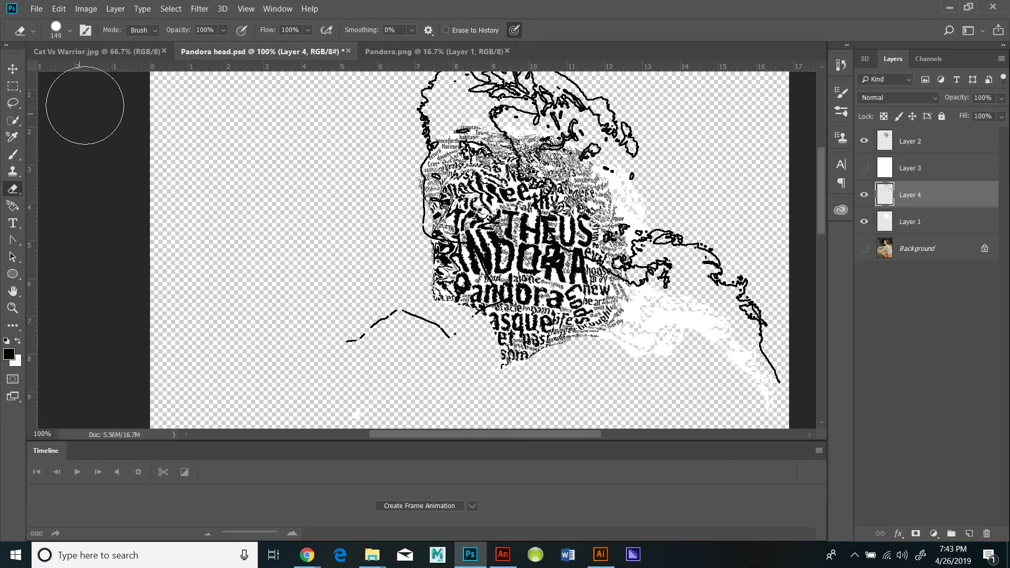
Step: Hide the white silhouette layer and move the outline down to frame the word-cloud face
{"action": "left_click", "coordinate": [13, 69]}
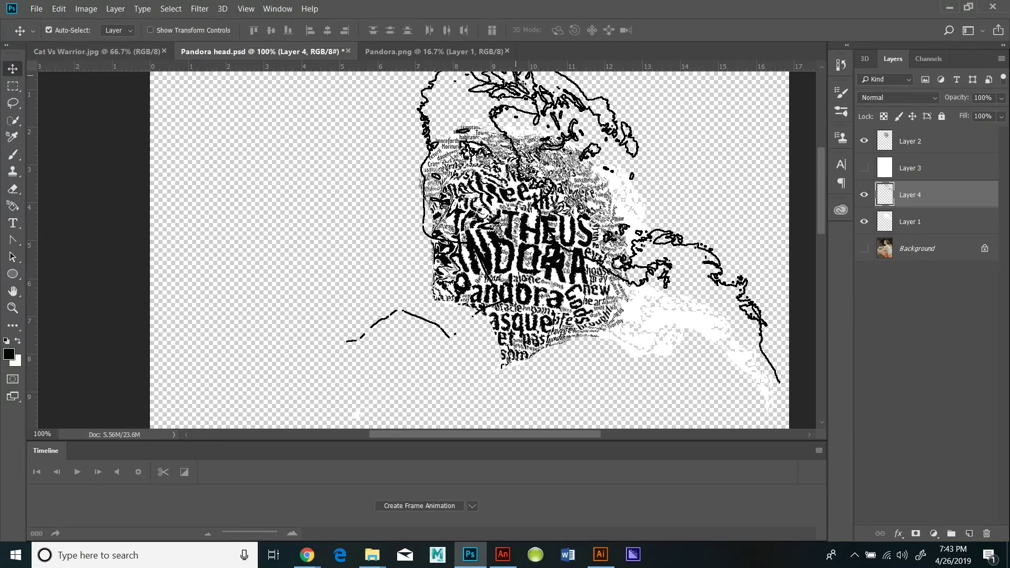
{"action": "left_click_drag", "start_coordinate": [514, 76], "coordinate": [521, 145]}
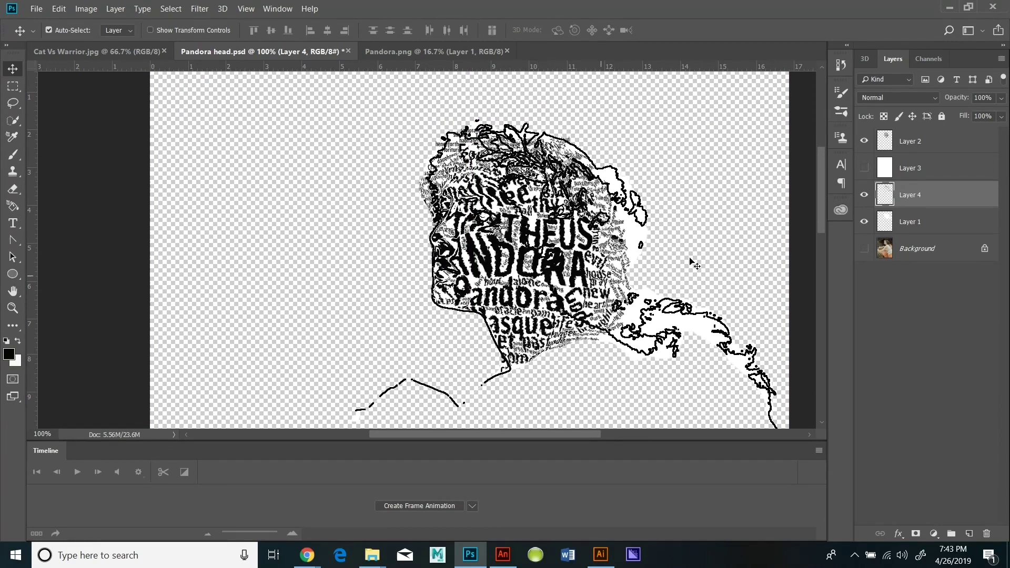
{"action": "left_click", "coordinate": [58, 9]}
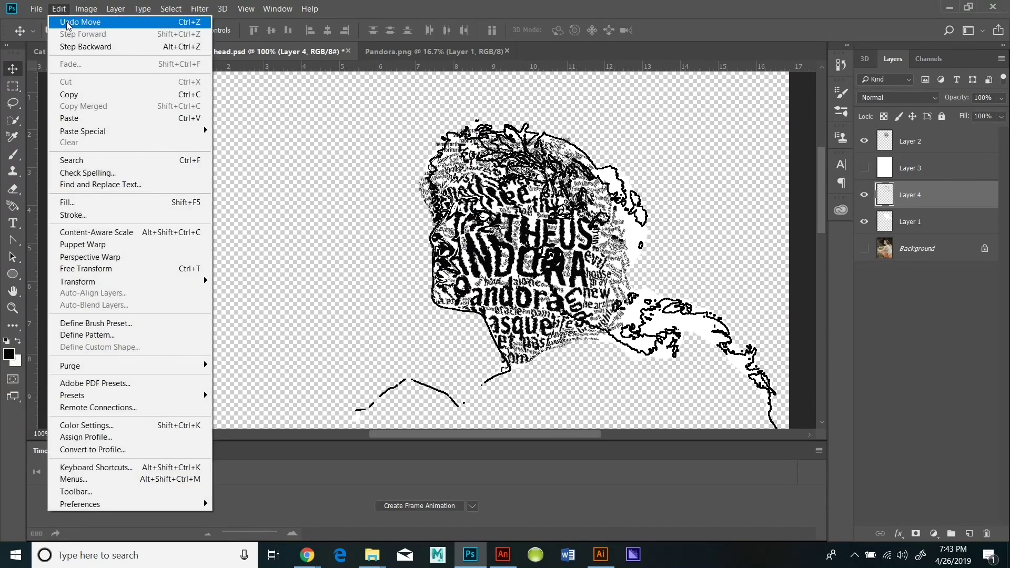
{"action": "left_click", "coordinate": [62, 18]}
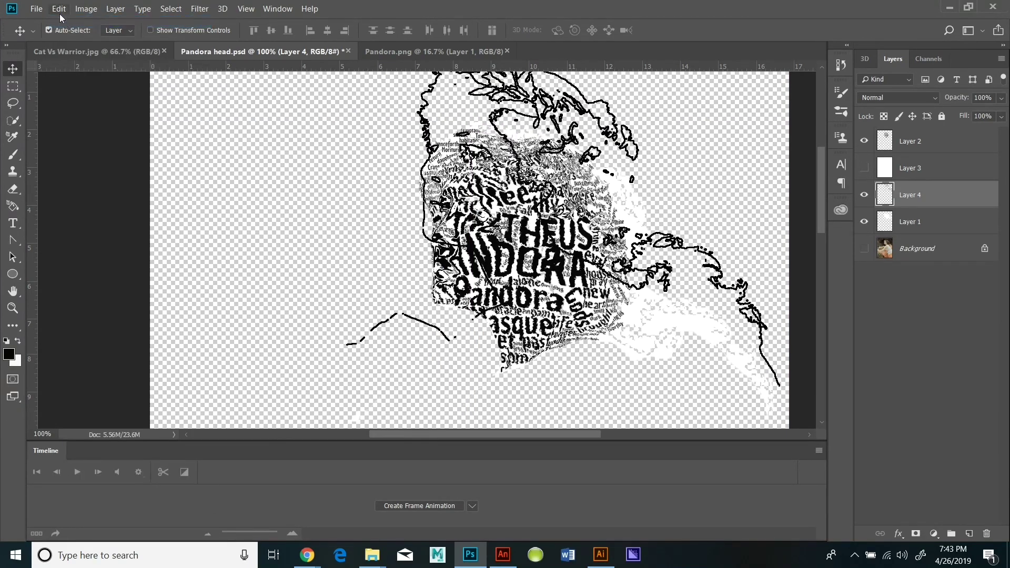
{"action": "left_click", "coordinate": [859, 195]}
{"action": "left_click", "coordinate": [860, 195]}
{"action": "left_click", "coordinate": [867, 221]}
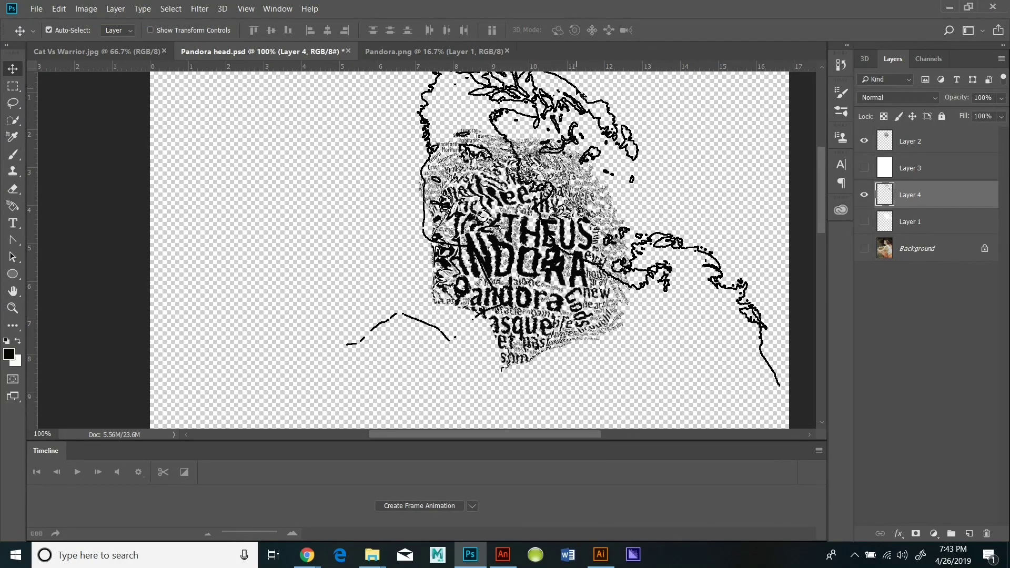
{"action": "left_click_drag", "start_coordinate": [578, 90], "coordinate": [589, 156]}
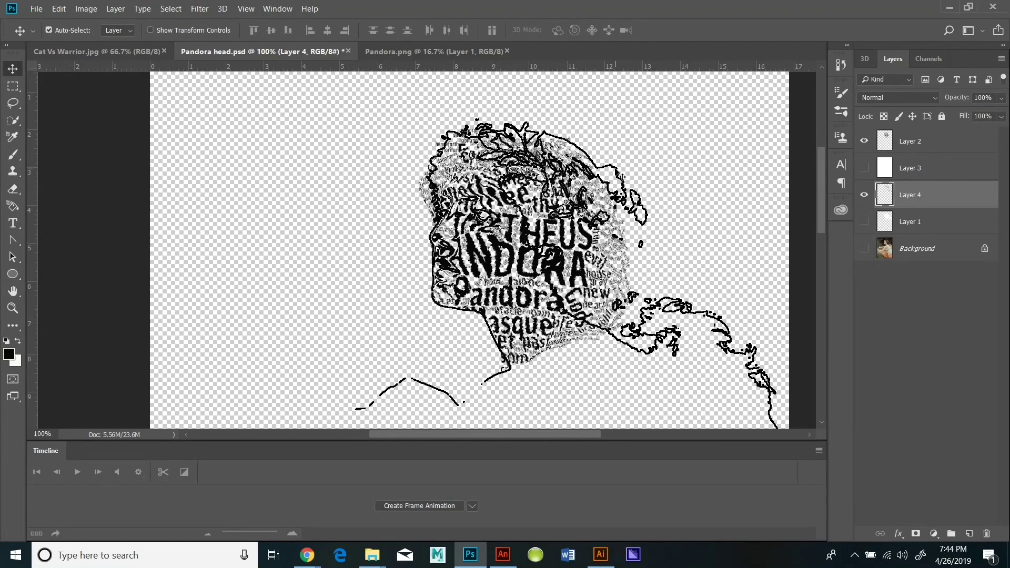
{"action": "mouse_move", "coordinate": [622, 176]}
{"action": "left_mouse_down"}
{"action": "mouse_move", "coordinate": [613, 180]}
{"action": "mouse_move", "coordinate": [620, 175]}
{"action": "left_mouse_up"}
Step: Move outline Layer 4 above white Layer 3 and make Layer 3 visible, with the Eraser tool active
{"action": "left_click", "coordinate": [889, 140]}
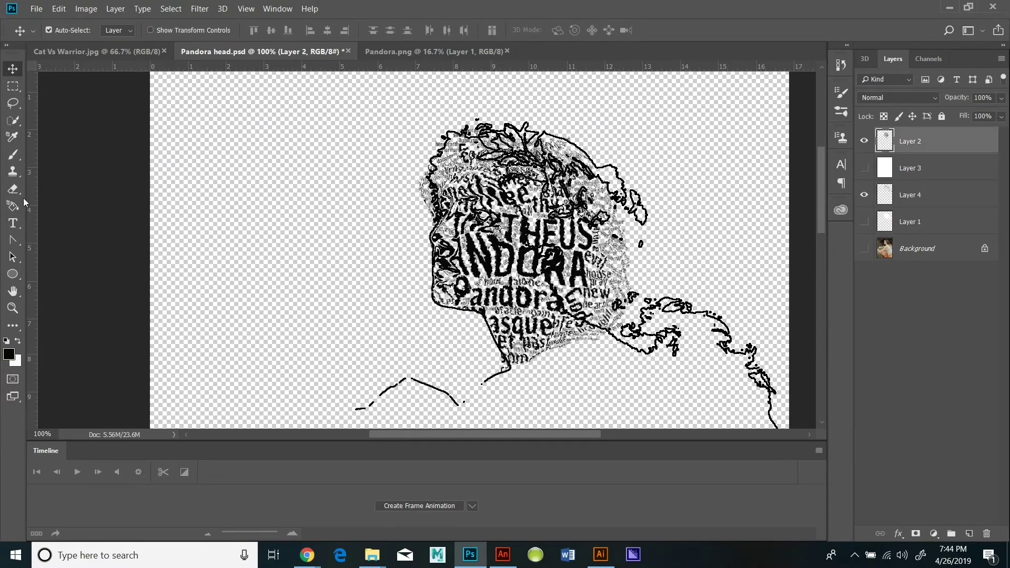
{"action": "left_click", "coordinate": [13, 190]}
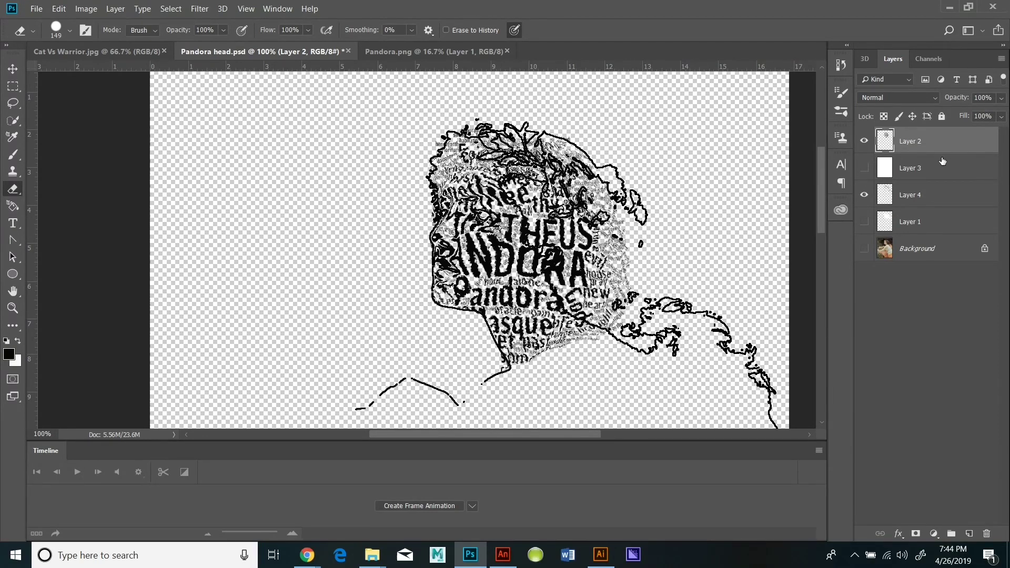
{"action": "left_click_drag", "start_coordinate": [918, 198], "coordinate": [917, 158]}
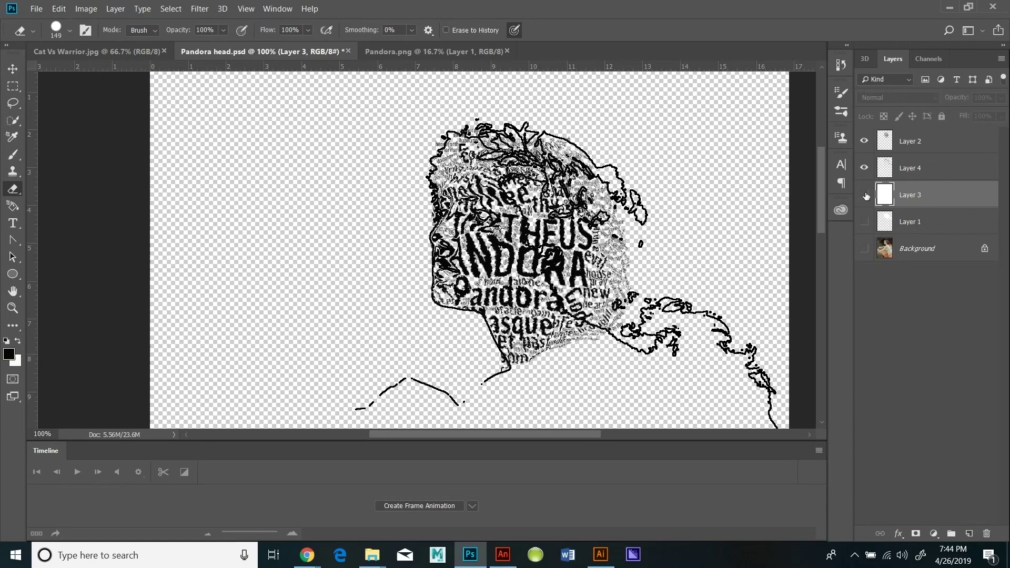
{"action": "left_click", "coordinate": [864, 195]}
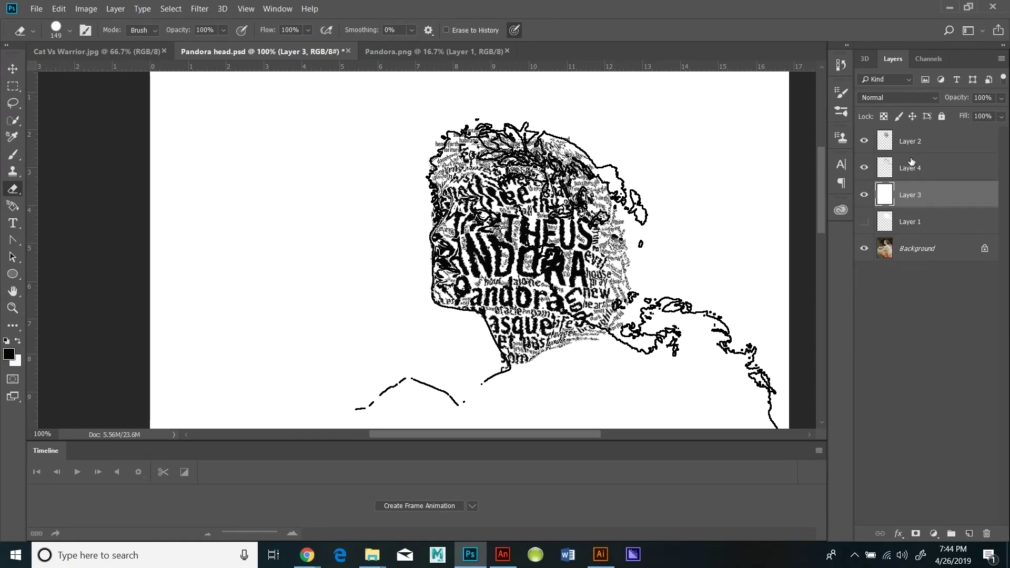
Step: Lower the white Layer 3's opacity from 100% down to 21%
{"action": "left_click", "coordinate": [1001, 98]}
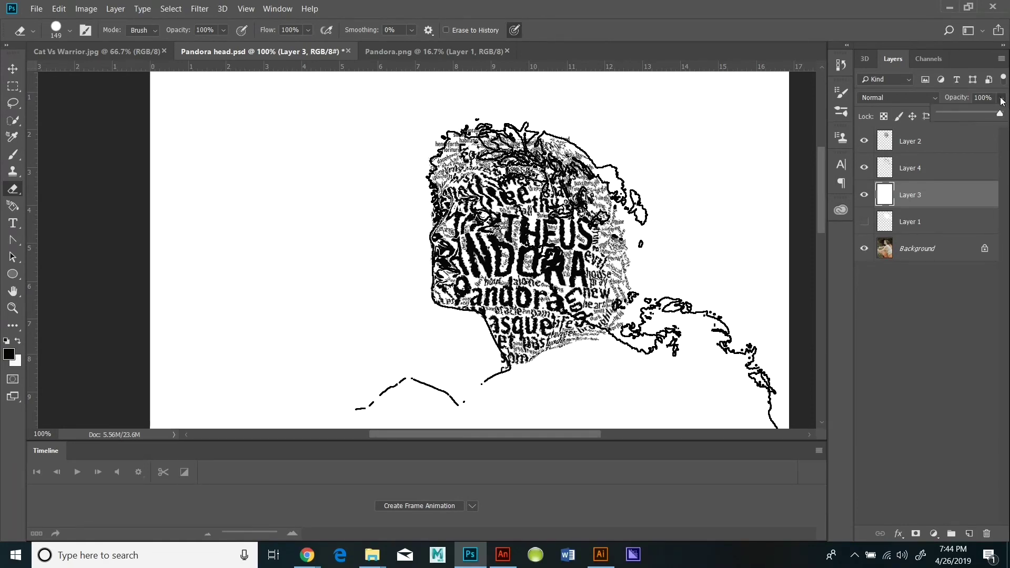
{"action": "left_click_drag", "start_coordinate": [1000, 113], "coordinate": [978, 128]}
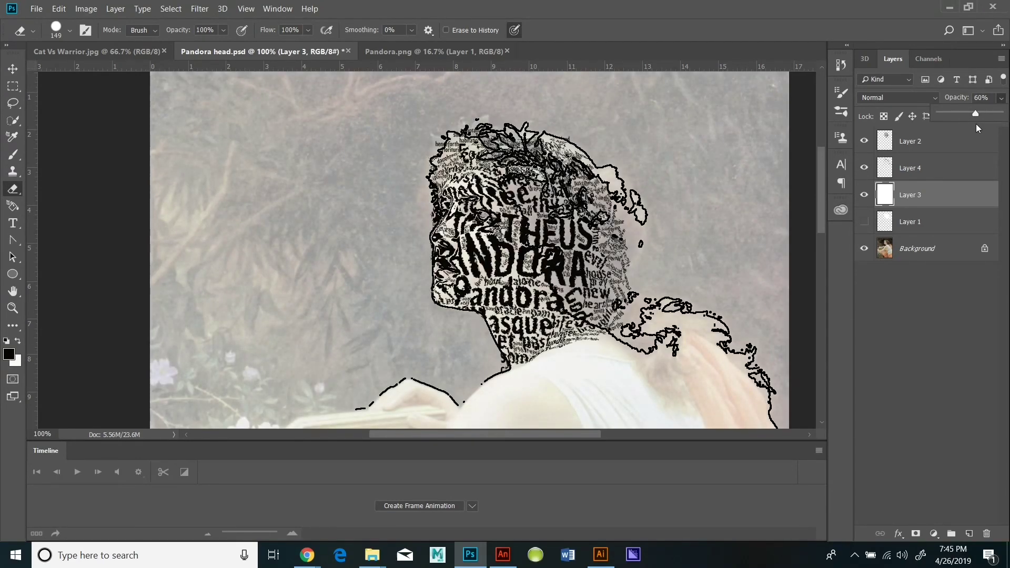
{"action": "left_click_drag", "start_coordinate": [977, 125], "coordinate": [965, 130]}
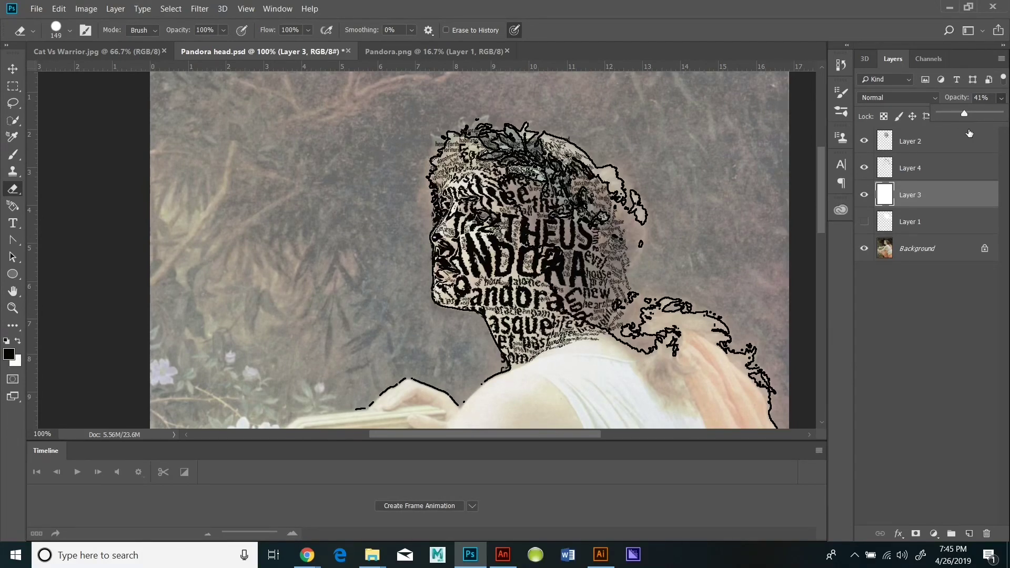
{"action": "left_click_drag", "start_coordinate": [962, 113], "coordinate": [952, 120]}
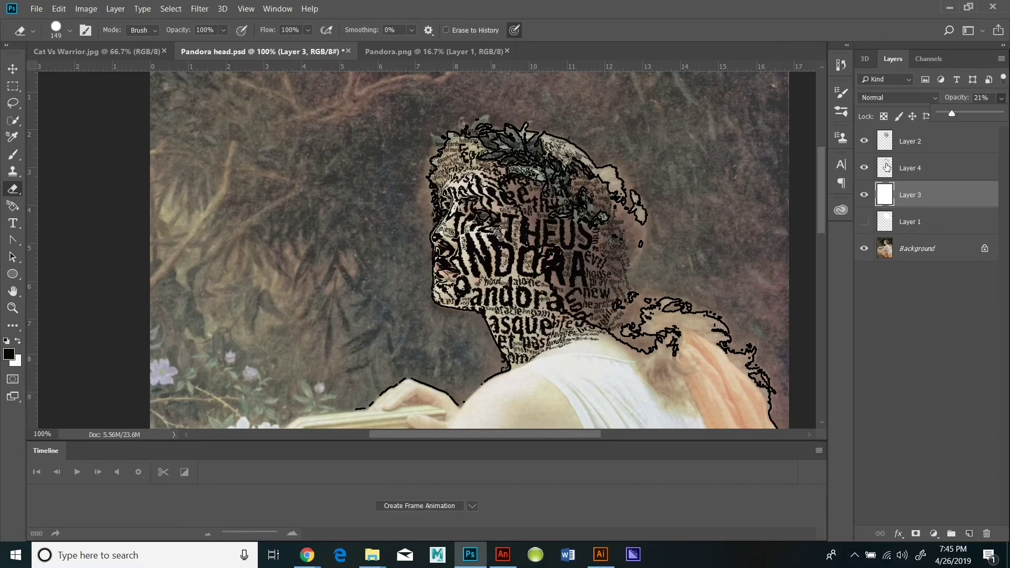
Step: Try Multiply on the word-cloud Layer 2, then set it to Overlay blending
{"action": "left_click", "coordinate": [905, 143]}
{"action": "left_click", "coordinate": [915, 97]}
{"action": "left_click", "coordinate": [892, 148]}
{"action": "left_click", "coordinate": [897, 97]}
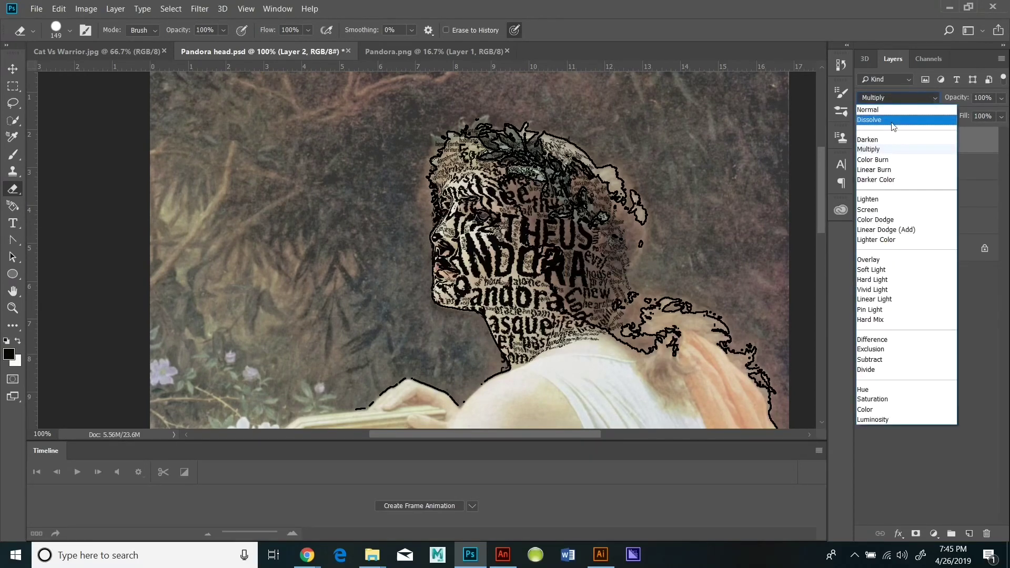
{"action": "left_click", "coordinate": [877, 263]}
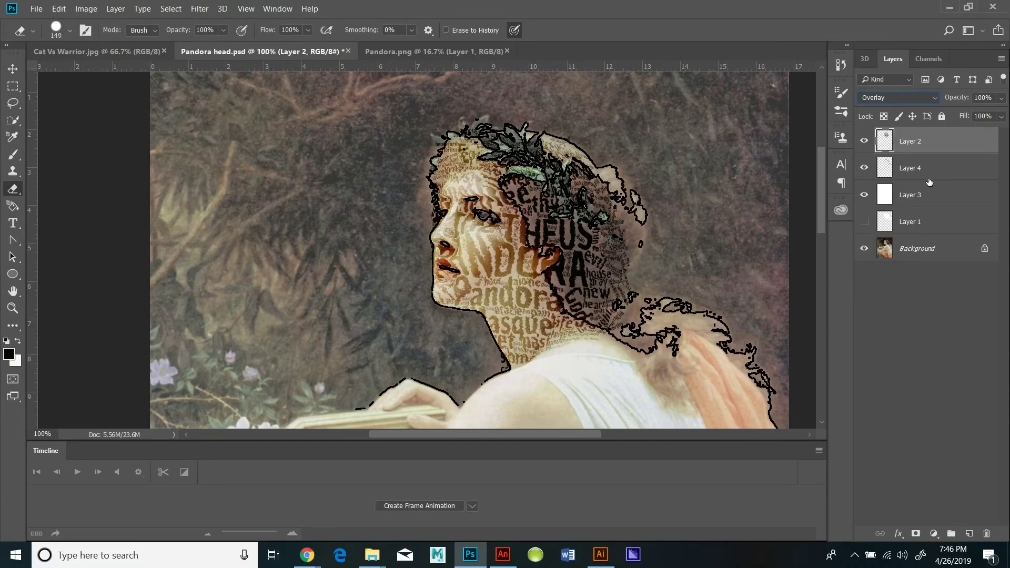
Step: Toggle the outline Layer 4 off and on to compare, then select it for blending
{"action": "left_click", "coordinate": [866, 169]}
{"action": "left_click", "coordinate": [865, 168]}
{"action": "left_click", "coordinate": [910, 168]}
{"action": "left_click", "coordinate": [936, 99]}
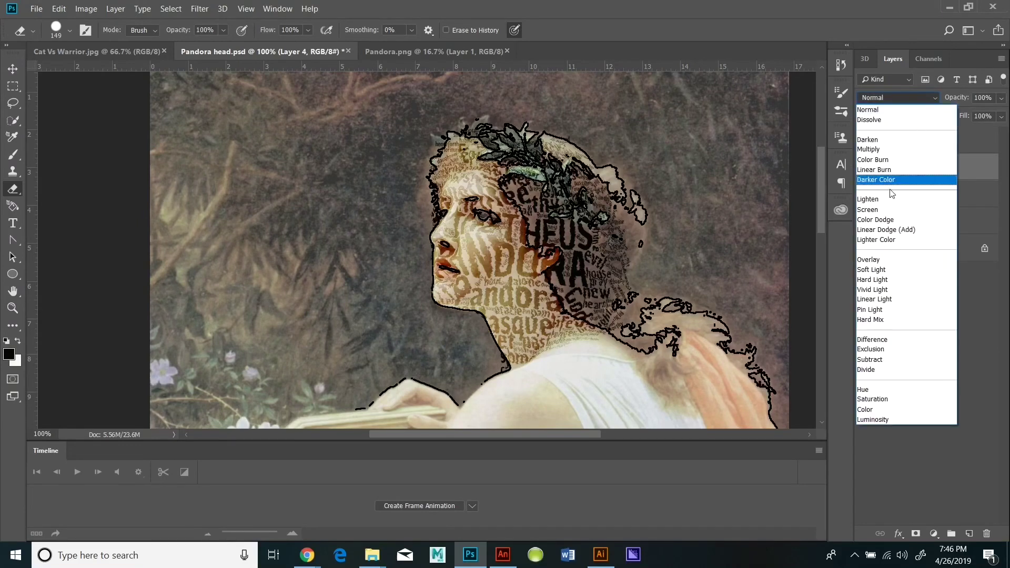
Step: Set the outline Layer 4 to Overlay, then change it to Soft Light blending
{"action": "left_click", "coordinate": [877, 263]}
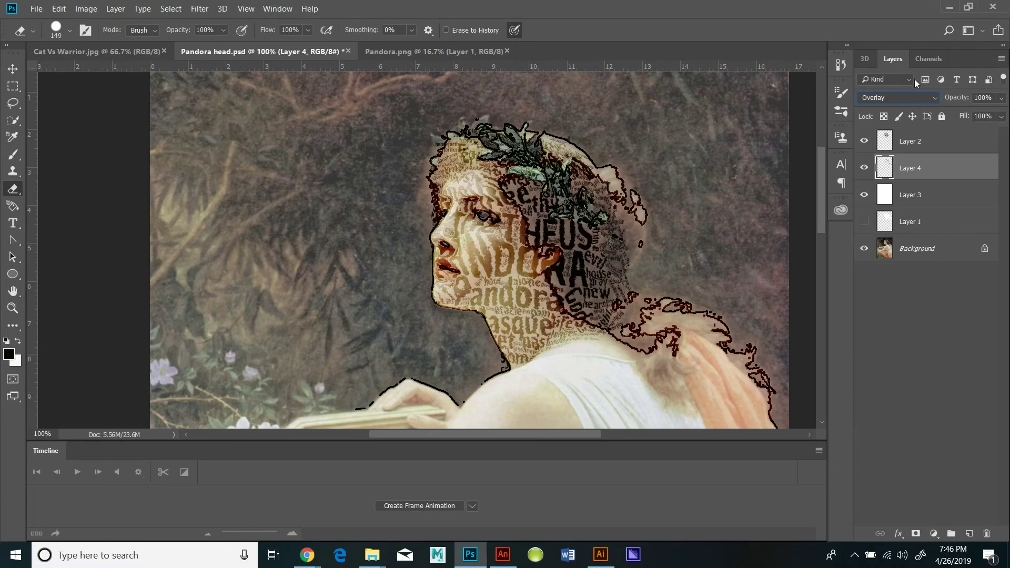
{"action": "left_click", "coordinate": [932, 98]}
{"action": "left_click", "coordinate": [883, 271]}
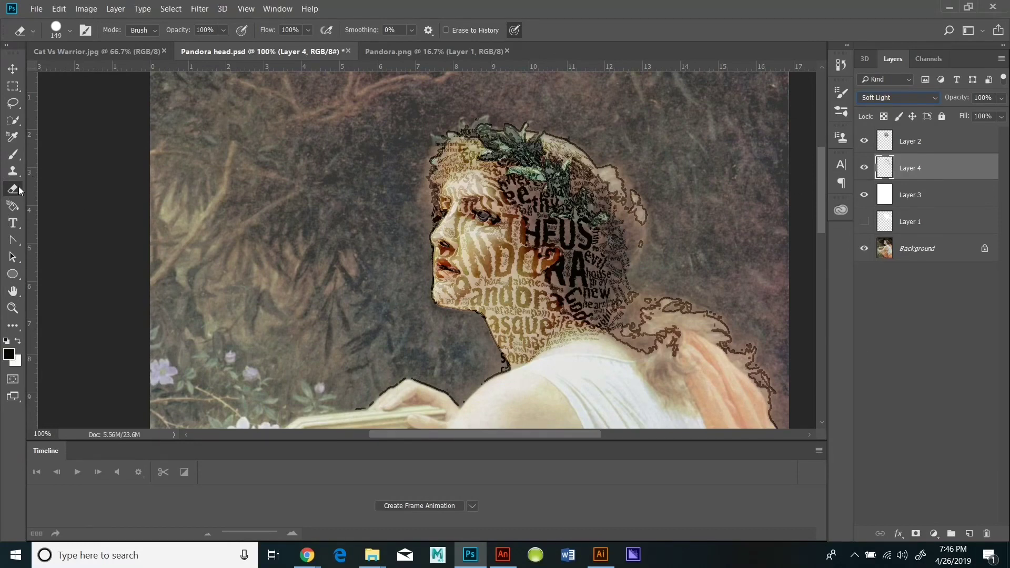
Step: Erase stray outline strokes along the right shoulder and the hair's right and top edges
{"action": "mouse_move", "coordinate": [778, 333]}
{"action": "left_mouse_down"}
{"action": "mouse_move", "coordinate": [743, 352]}
{"action": "mouse_move", "coordinate": [763, 401]}
{"action": "mouse_move", "coordinate": [678, 317]}
{"action": "mouse_move", "coordinate": [668, 314]}
{"action": "mouse_move", "coordinate": [677, 329]}
{"action": "mouse_move", "coordinate": [664, 353]}
{"action": "mouse_move", "coordinate": [642, 363]}
{"action": "left_mouse_up"}
{"action": "mouse_move", "coordinate": [668, 162]}
{"action": "left_mouse_down"}
{"action": "mouse_move", "coordinate": [668, 198]}
{"action": "mouse_move", "coordinate": [695, 218]}
{"action": "mouse_move", "coordinate": [614, 123]}
{"action": "mouse_move", "coordinate": [620, 131]}
{"action": "mouse_move", "coordinate": [577, 101]}
{"action": "left_mouse_up"}
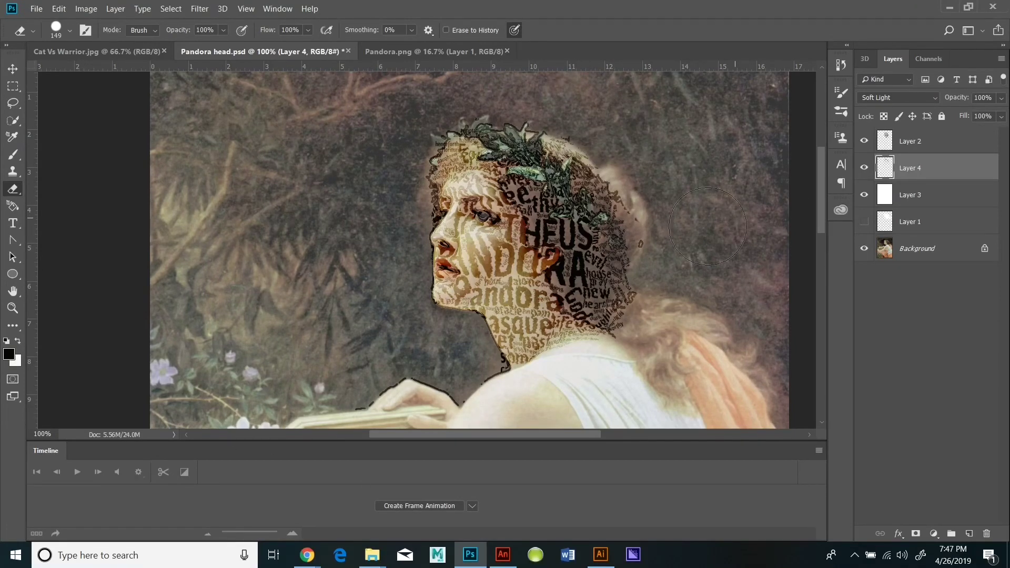
{"action": "mouse_move", "coordinate": [677, 225]}
{"action": "left_mouse_down"}
{"action": "mouse_move", "coordinate": [664, 195]}
{"action": "mouse_move", "coordinate": [699, 221]}
{"action": "left_mouse_up"}
{"action": "mouse_move", "coordinate": [817, 198]}
{"action": "left_mouse_down"}
{"action": "mouse_move", "coordinate": [822, 220]}
{"action": "mouse_move", "coordinate": [810, 201]}
{"action": "left_mouse_up"}
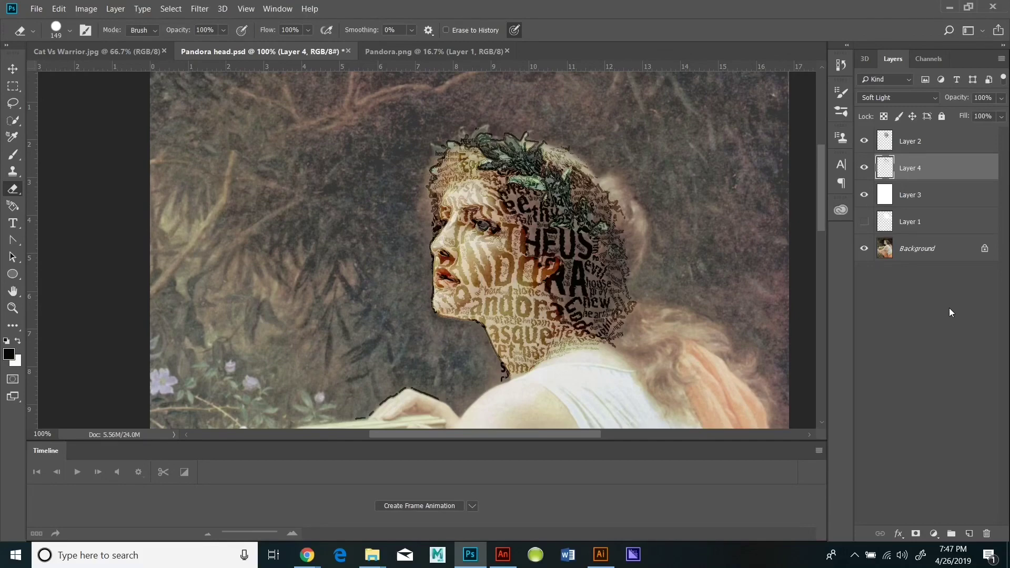
Step: Check the Background painting, hide the white Layer 3, and reselect the word-cloud Layer 2
{"action": "left_click", "coordinate": [864, 248]}
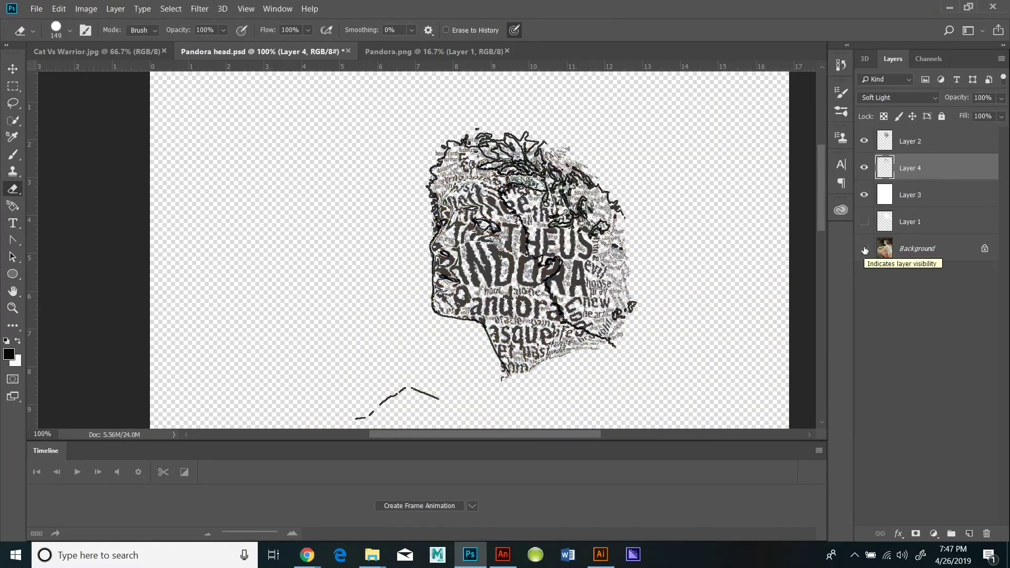
{"action": "left_click", "coordinate": [865, 248]}
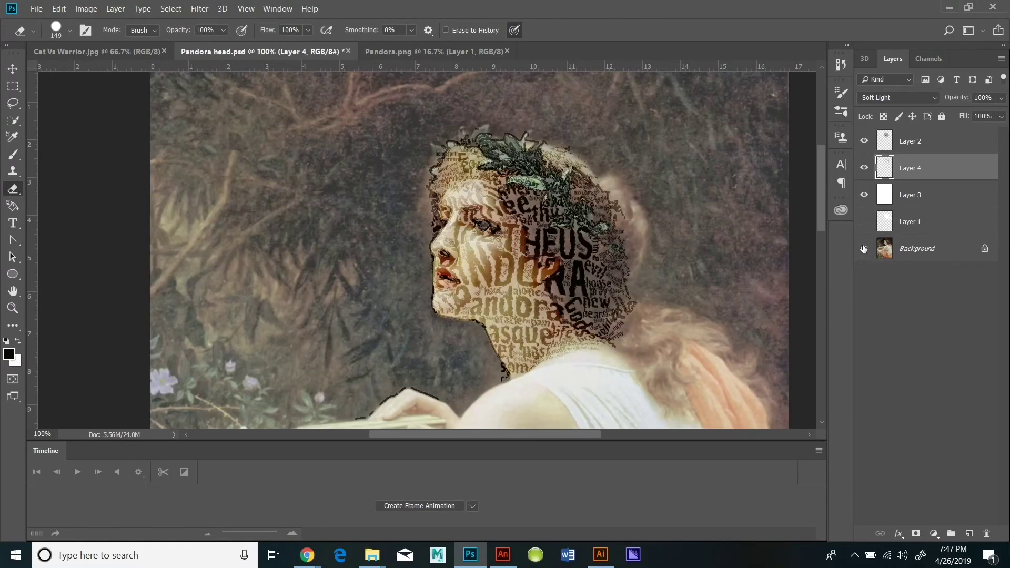
{"action": "left_click", "coordinate": [925, 254]}
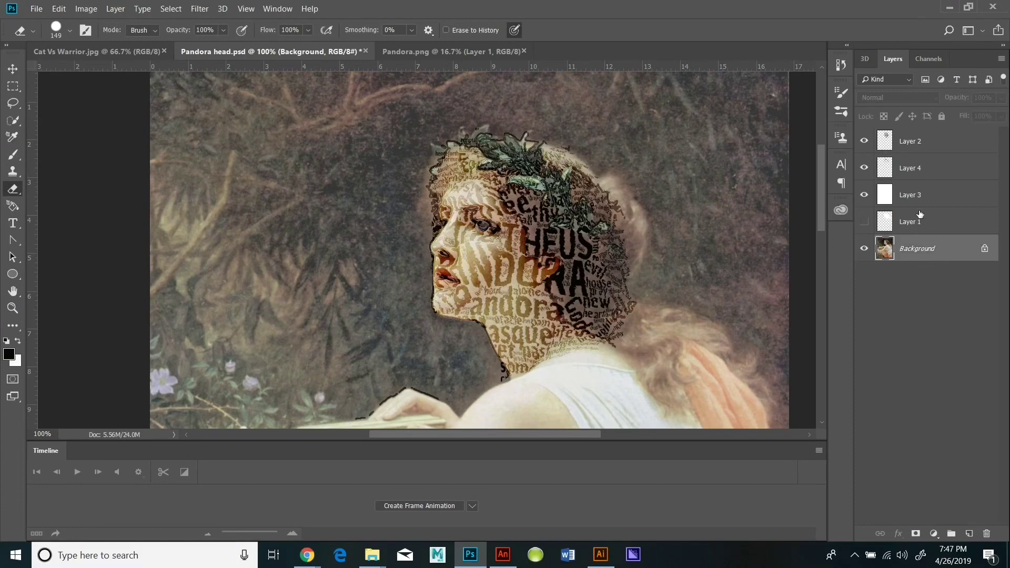
{"action": "left_click", "coordinate": [865, 195]}
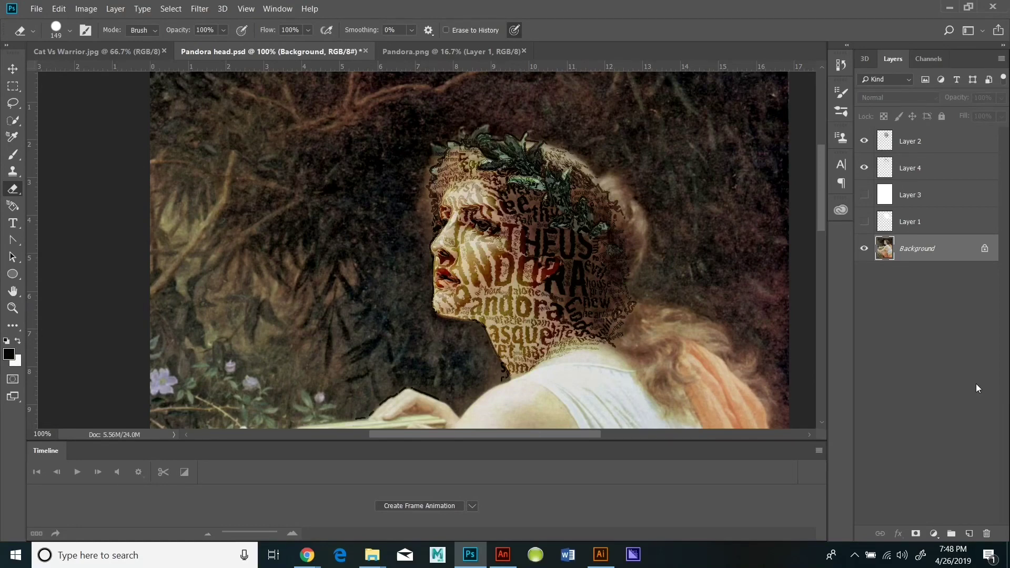
{"action": "left_click", "coordinate": [899, 139]}
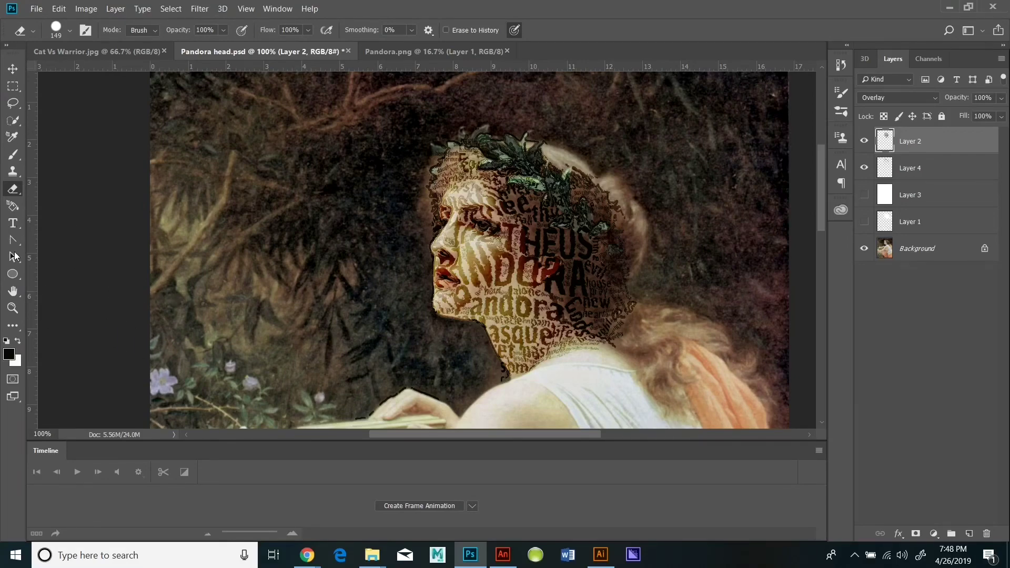
Step: Zoom out through 66.7% to 50% to view the whole blended Pandora painting
{"action": "left_click", "coordinate": [13, 309]}
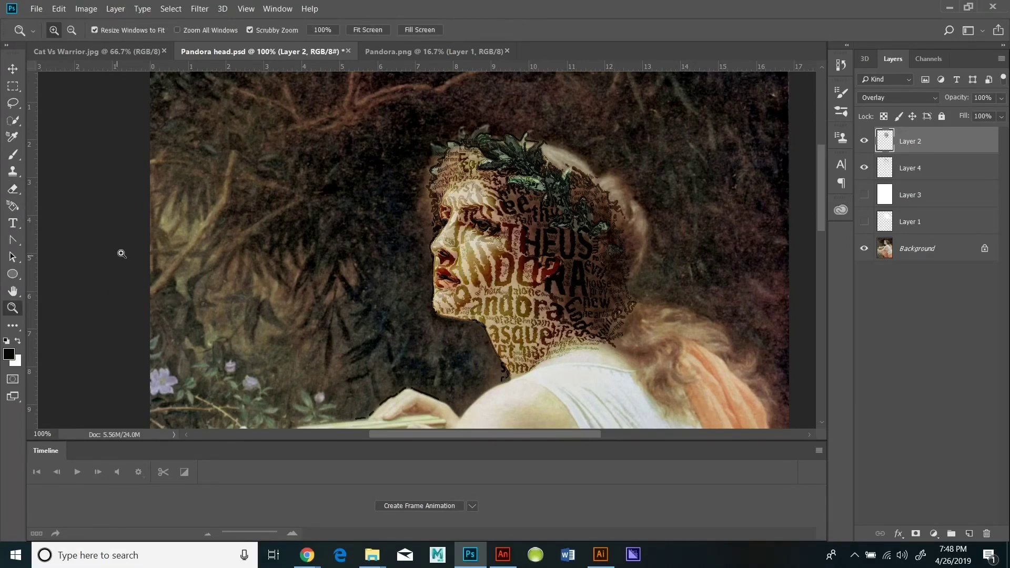
{"action": "left_click", "coordinate": [274, 210], "text": "alt"}
{"action": "left_click", "coordinate": [277, 210], "text": "alt"}
{"action": "scroll", "coordinate": [277, 237], "scroll_direction": "down", "scroll_amount": 2}
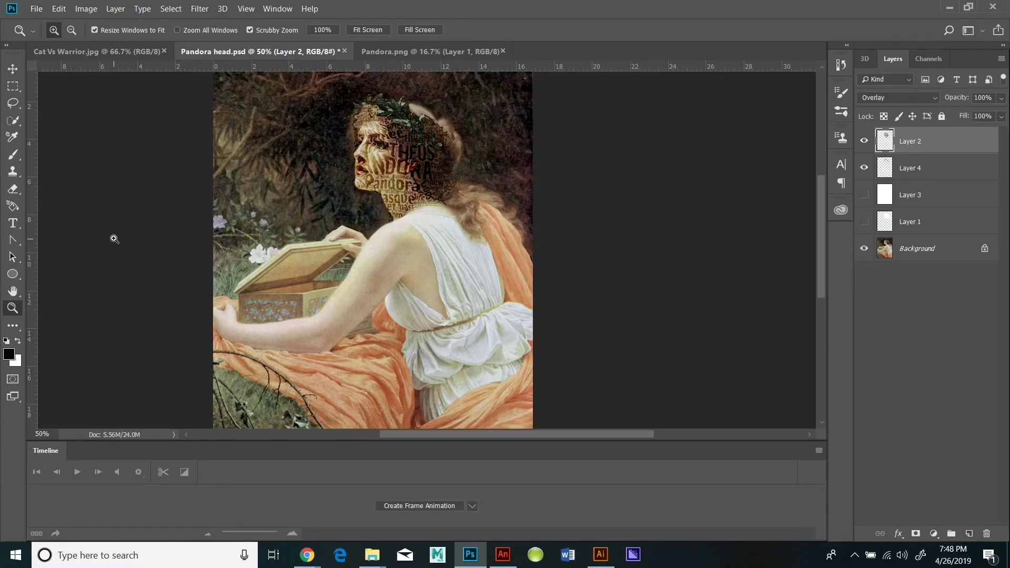
{"action": "mouse_move", "coordinate": [310, 553]}
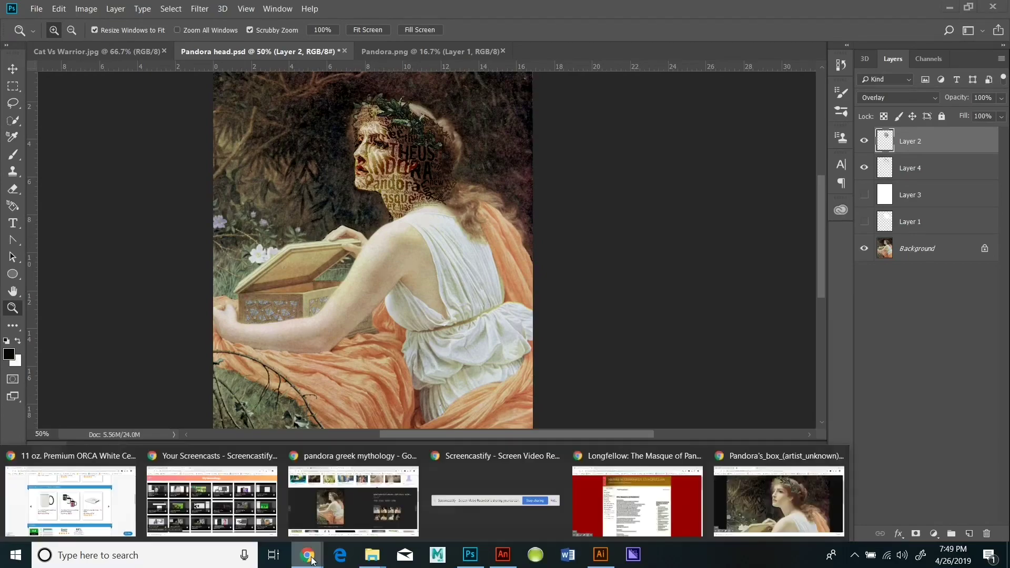